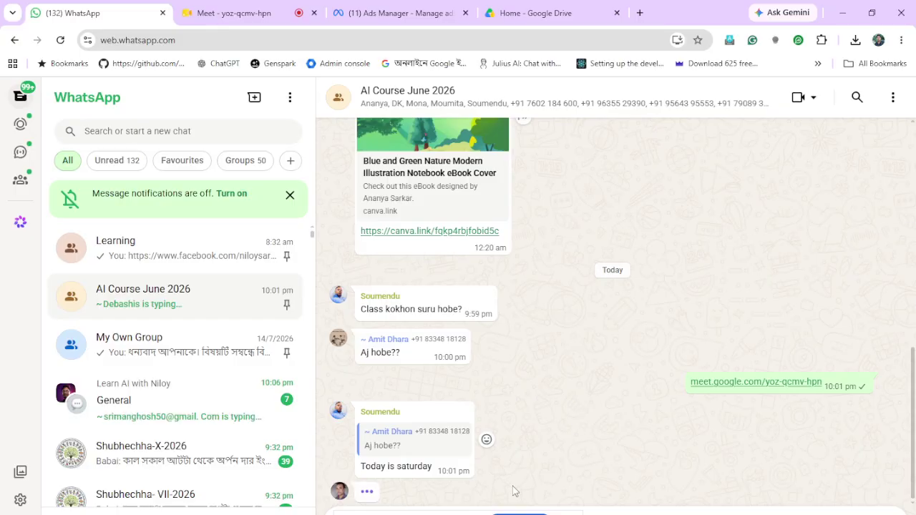
Switch from the WhatsApp course group to the Home - Canva Chrome window
mouse_move(322, 514)
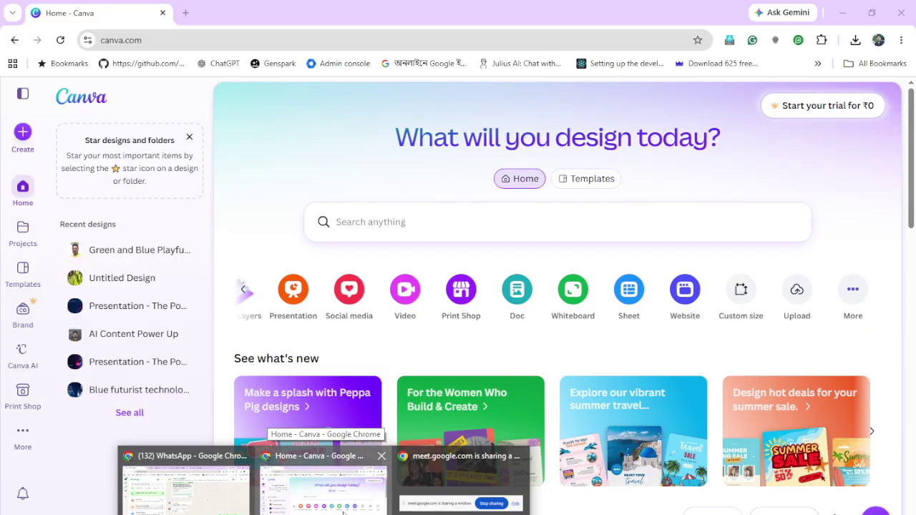
Open Canva's Video design formats, then return to the WhatsApp course group chat
left_click(344, 512)
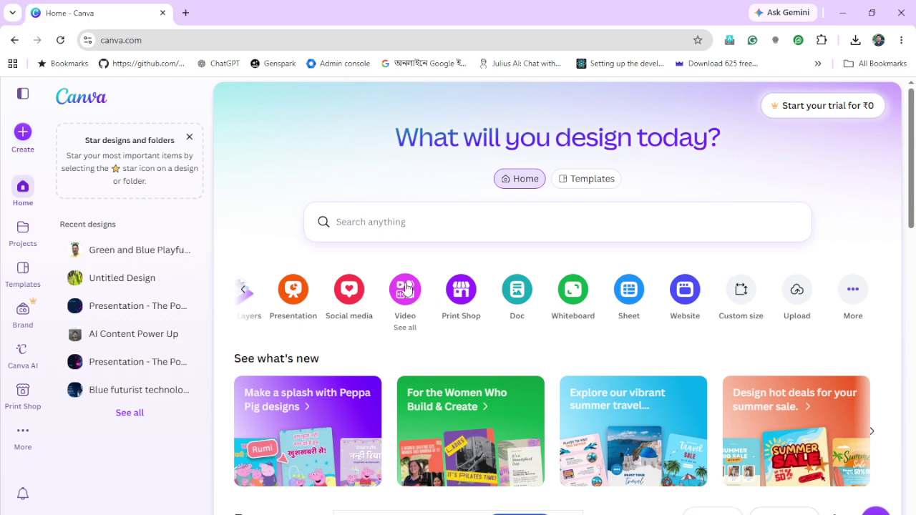
left_click(405, 288)
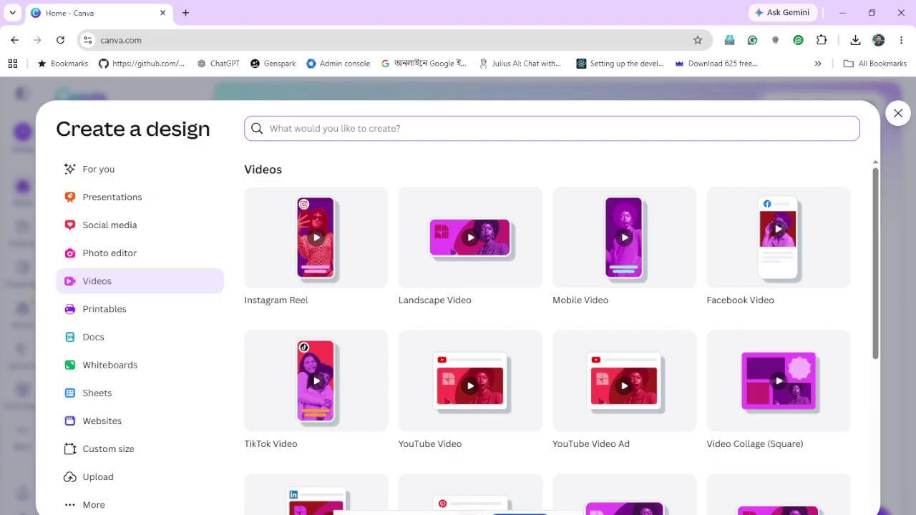
mouse_move(324, 514)
left_click(185, 487)
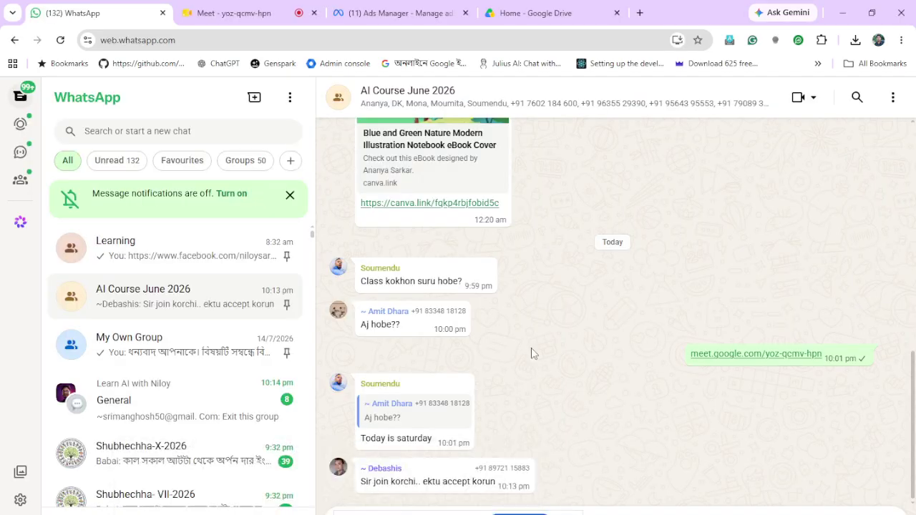
Admit the waiting guests in Google Meet, then return to Canva's Create a design Videos formats
left_click(247, 15)
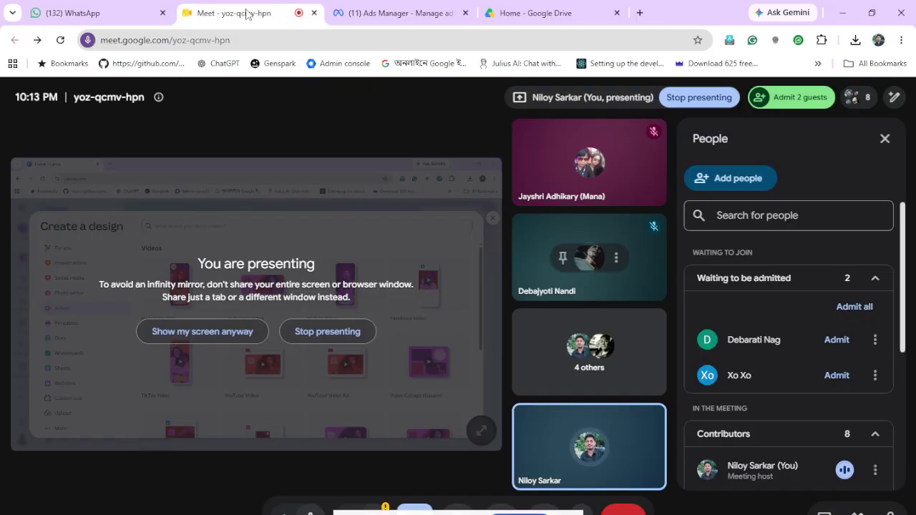
left_click(839, 342)
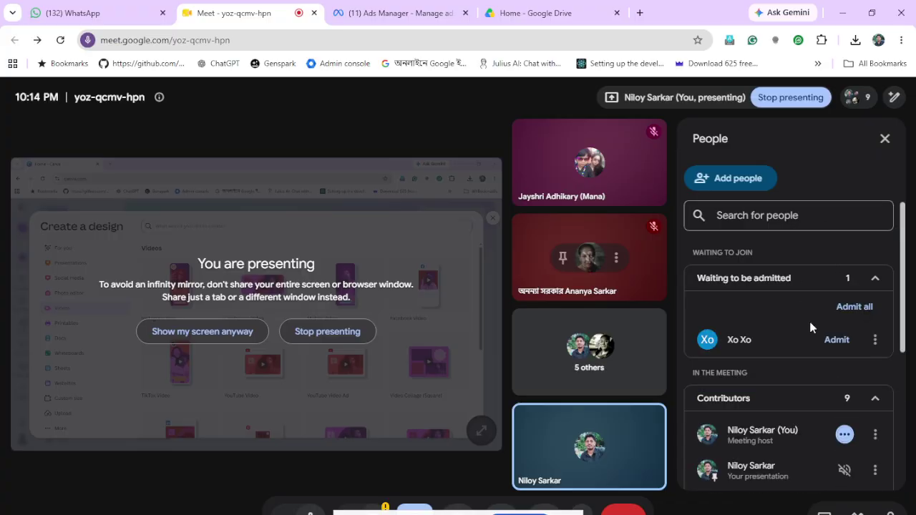
left_click(854, 307)
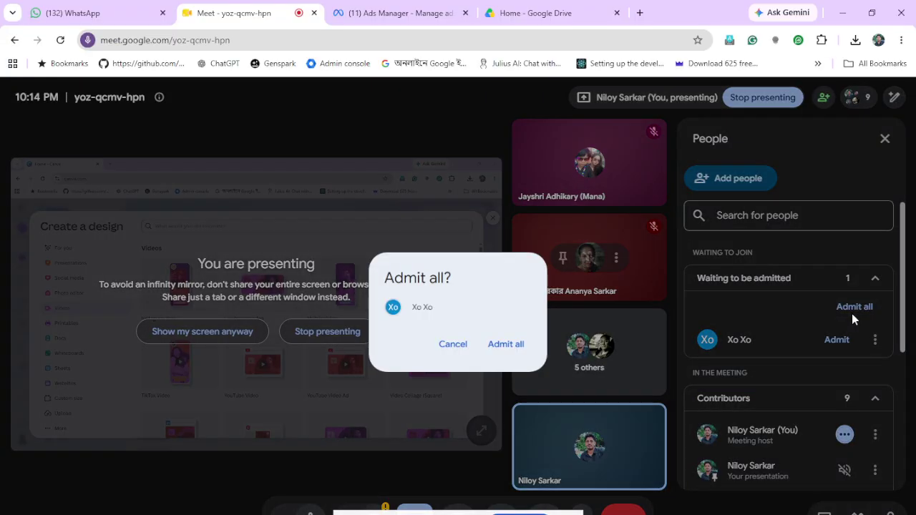
left_click(512, 347)
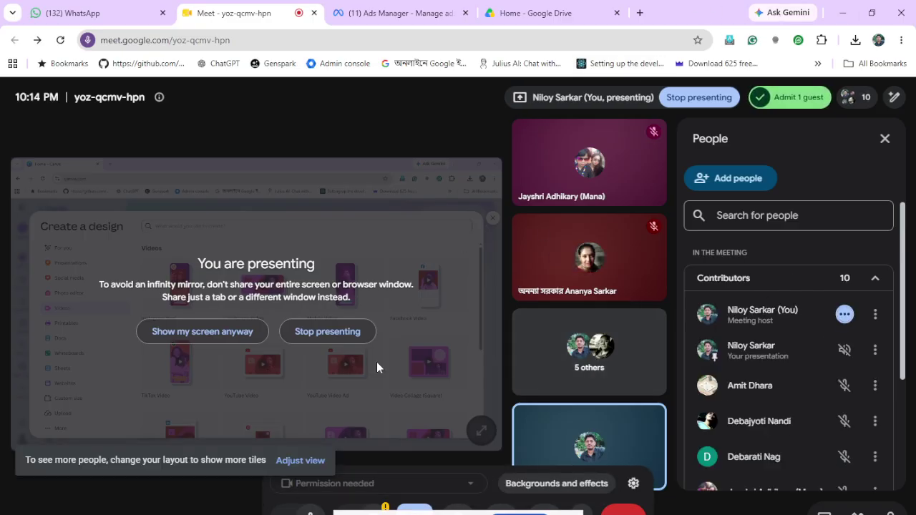
mouse_move(328, 512)
left_click(366, 501)
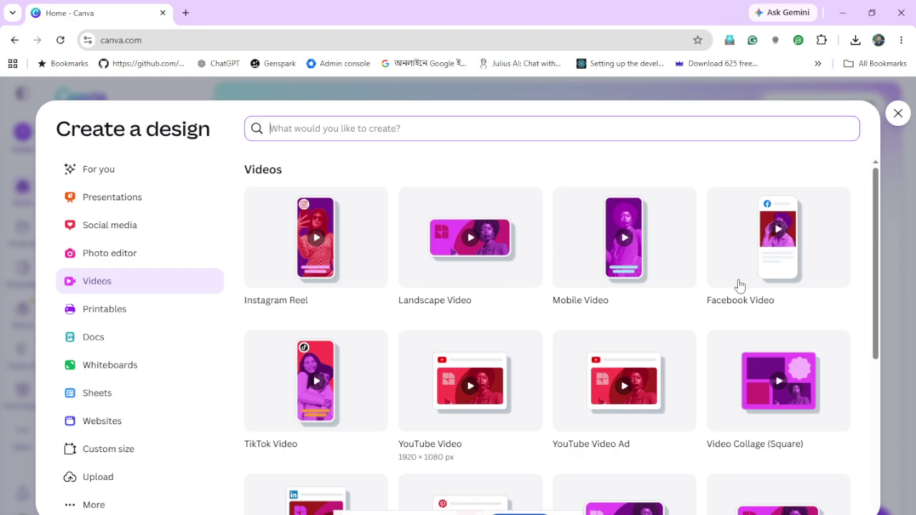
scroll(444, 441, "down", 1)
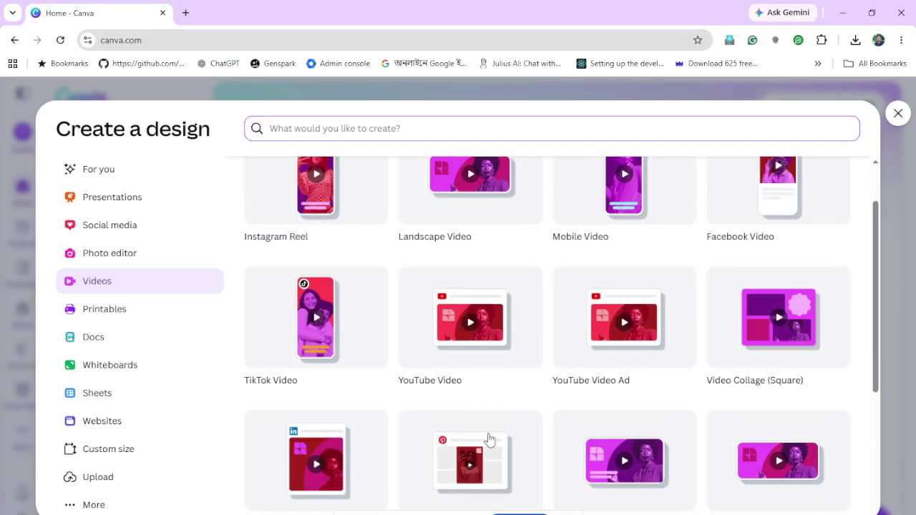
scroll(489, 438, "down", 3)
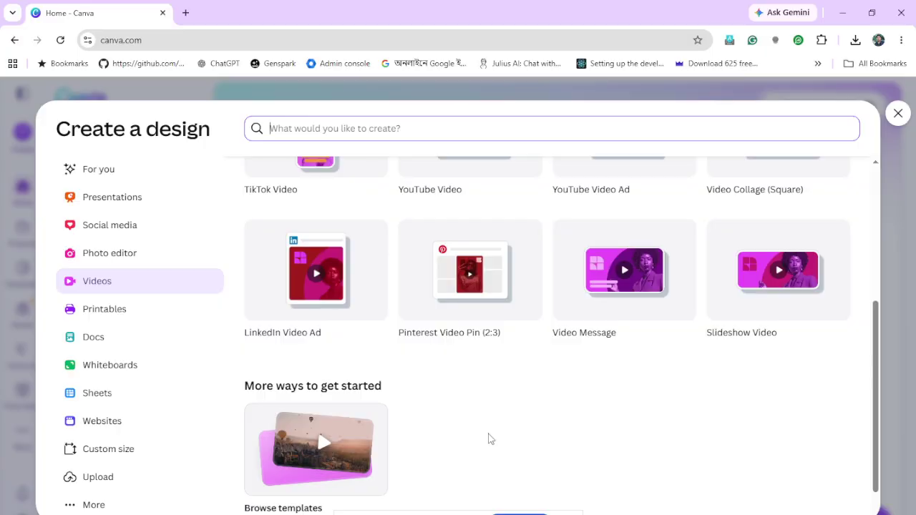
scroll(490, 438, "up", 4)
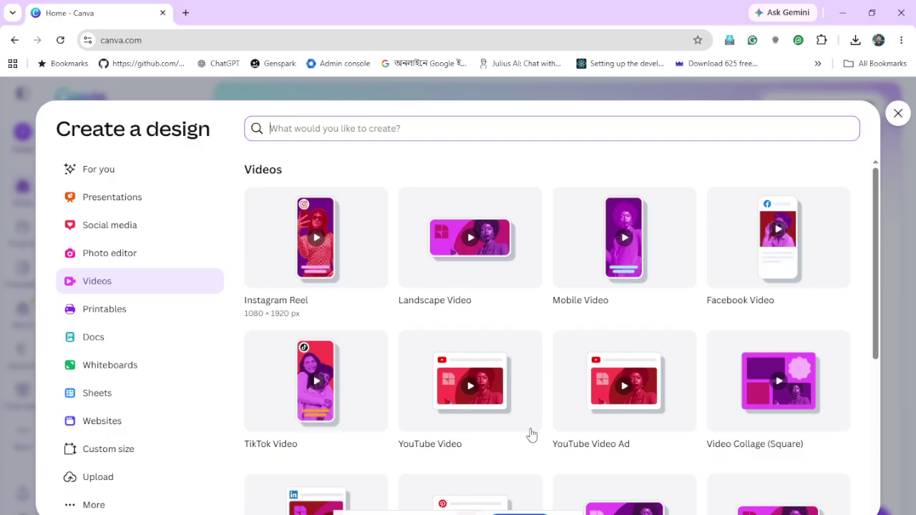
Create a blank YouTube Video Ad design, check the meeting, and return to the WhatsApp group chat
left_click(621, 388)
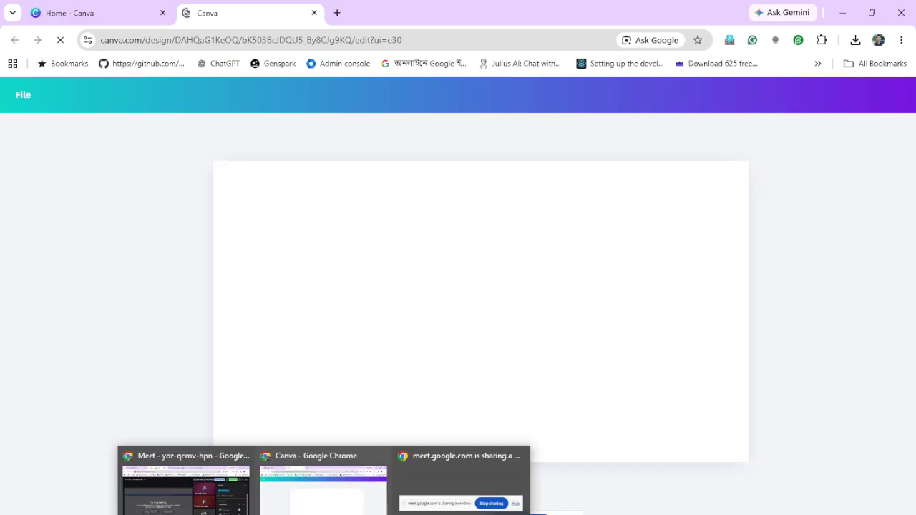
left_click(233, 512)
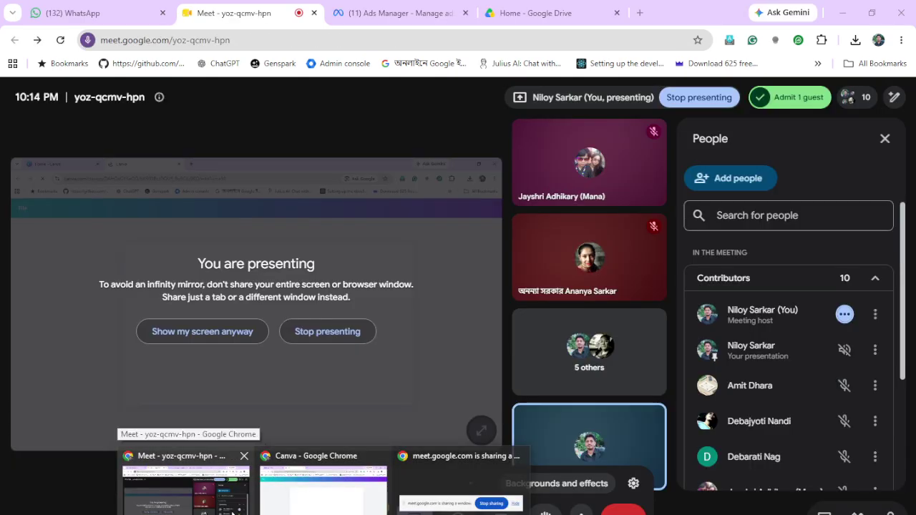
left_click(323, 487)
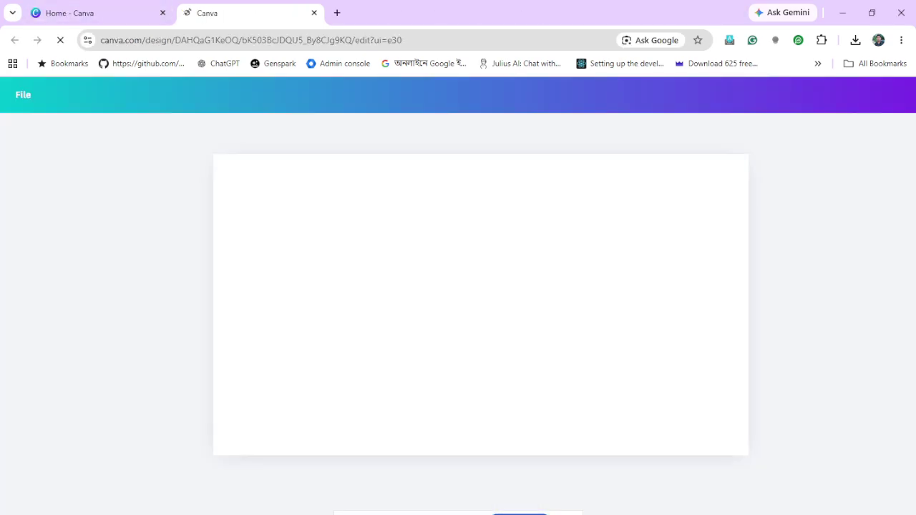
left_click(186, 488)
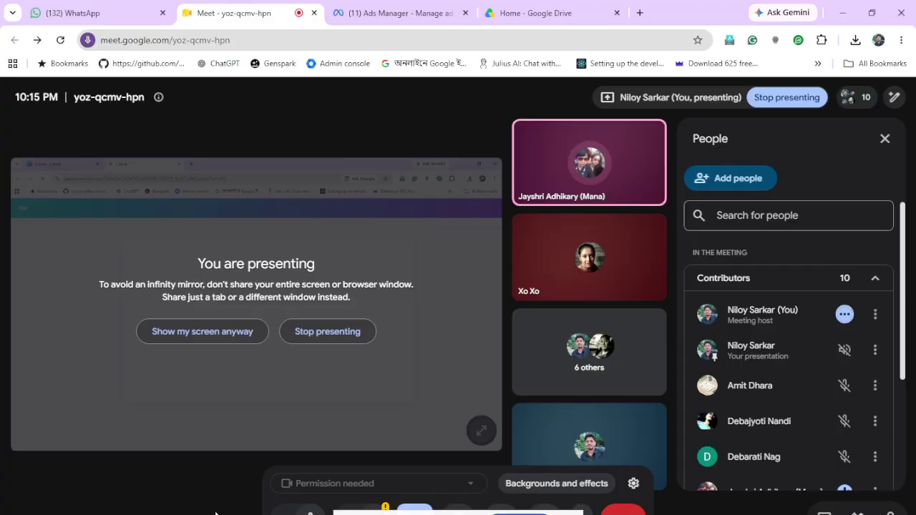
left_click(102, 9)
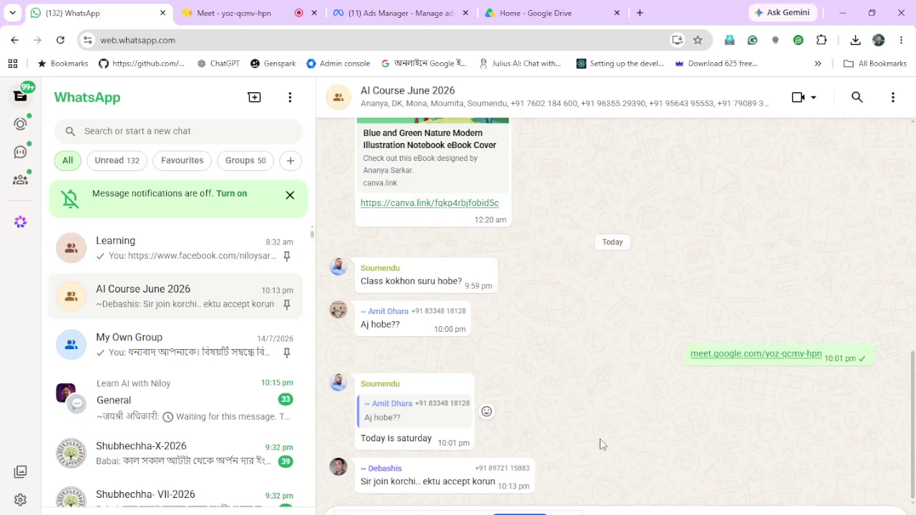
scroll(600, 444, "up", 3)
scroll(600, 445, "down", 3)
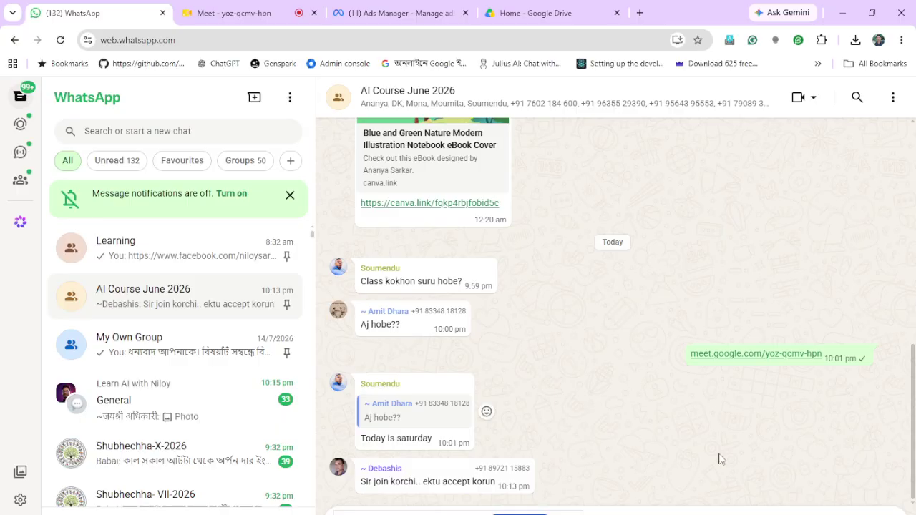
scroll(718, 458, "up", 5)
scroll(721, 459, "down", 5)
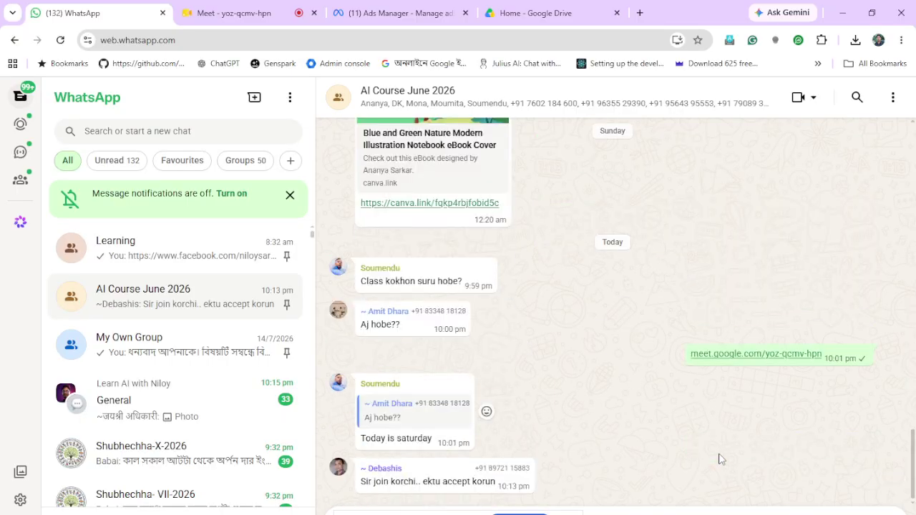
scroll(721, 459, "up", 3)
scroll(721, 459, "down", 3)
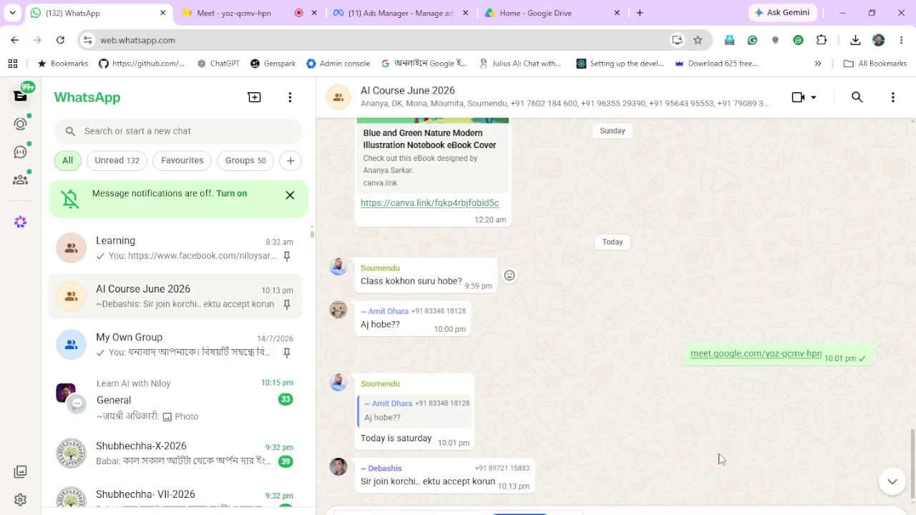
scroll(198, 434, "down", 5)
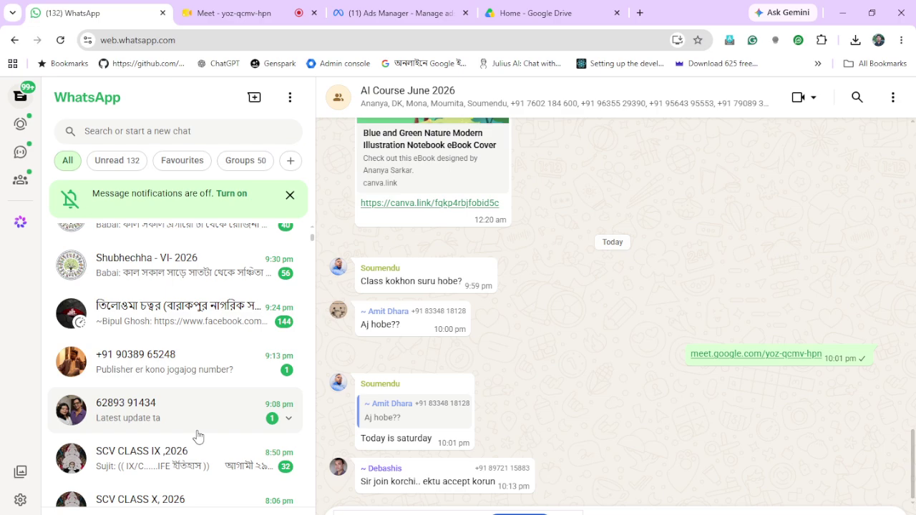
scroll(198, 436, "up", 5)
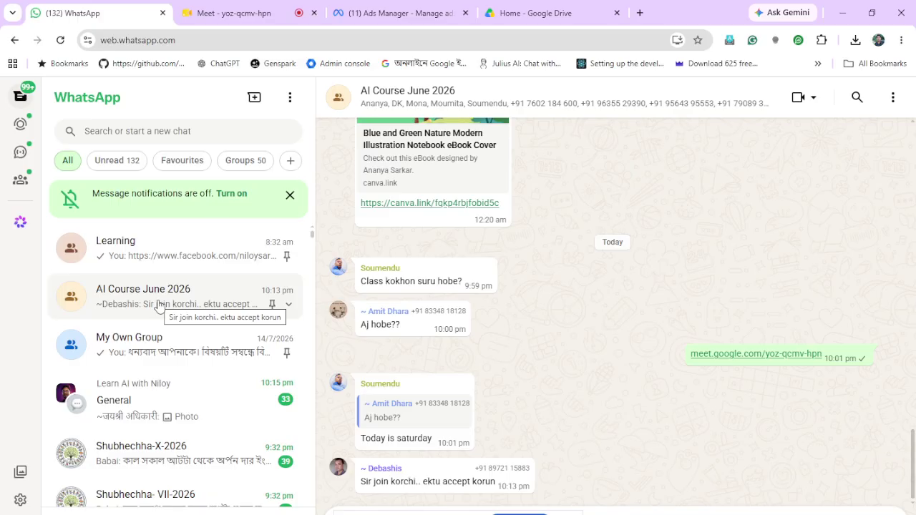
left_click(247, 17)
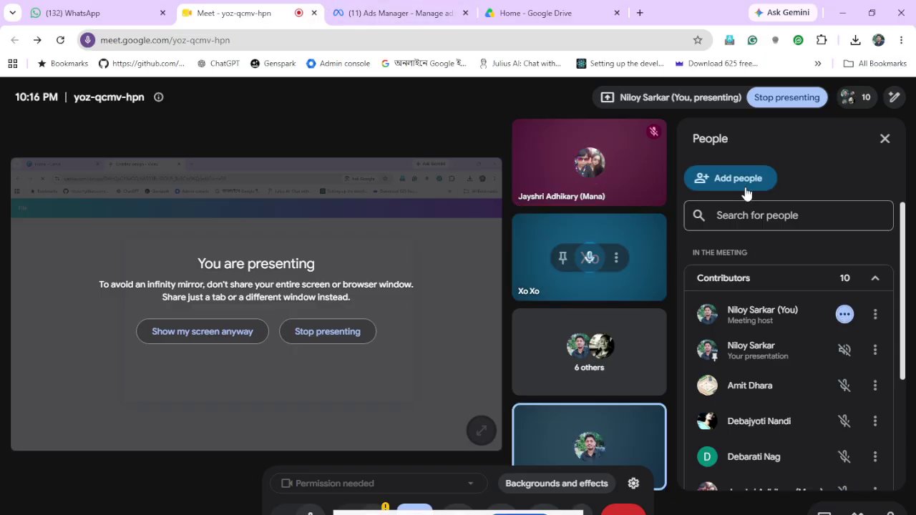
left_click(128, 13)
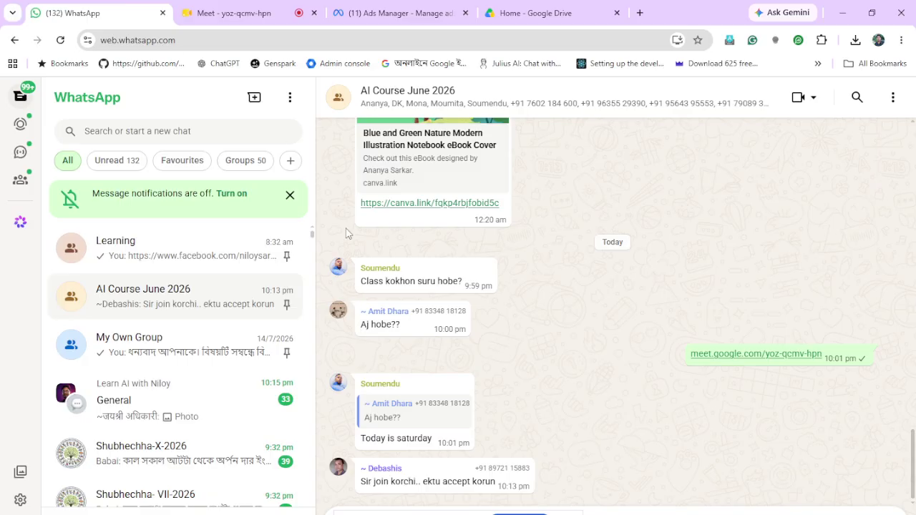
mouse_move(346, 511)
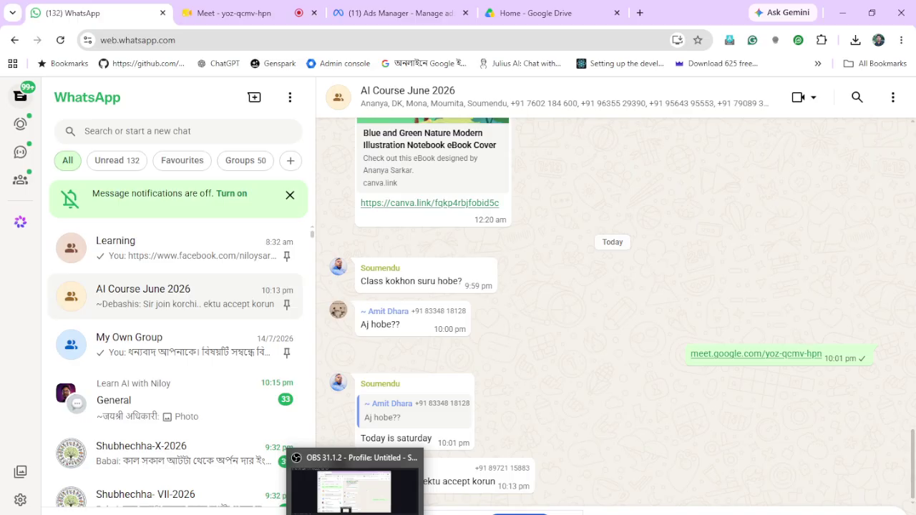
mouse_move(235, 14)
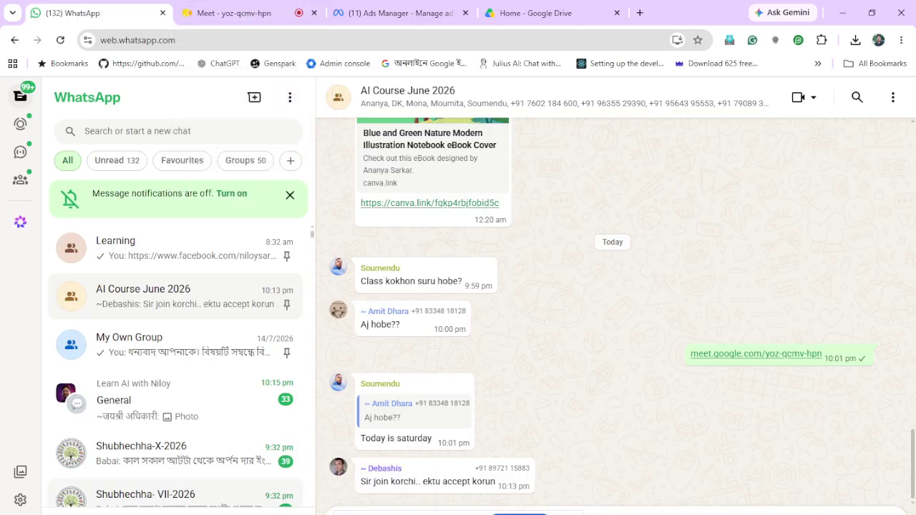
Bring up the Untitled design - Video window, then go back to WhatsApp's newly shared photo album
left_click(371, 509)
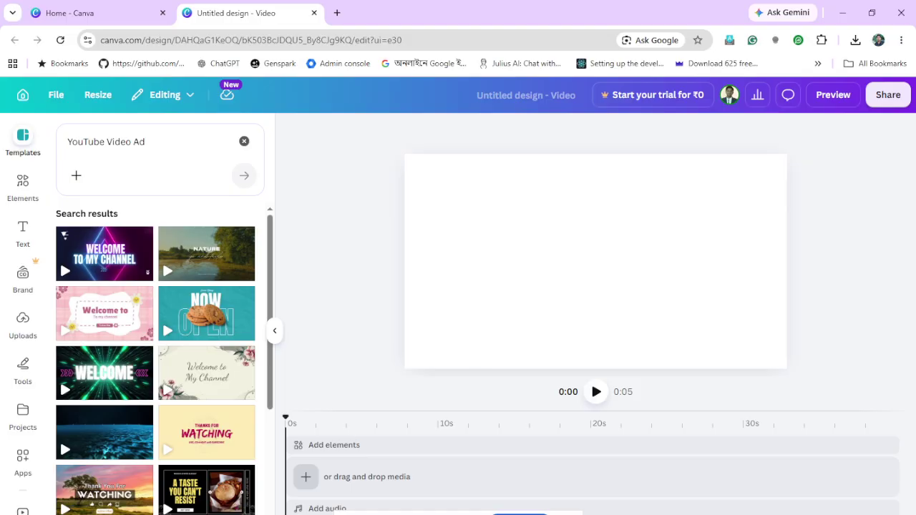
mouse_move(323, 514)
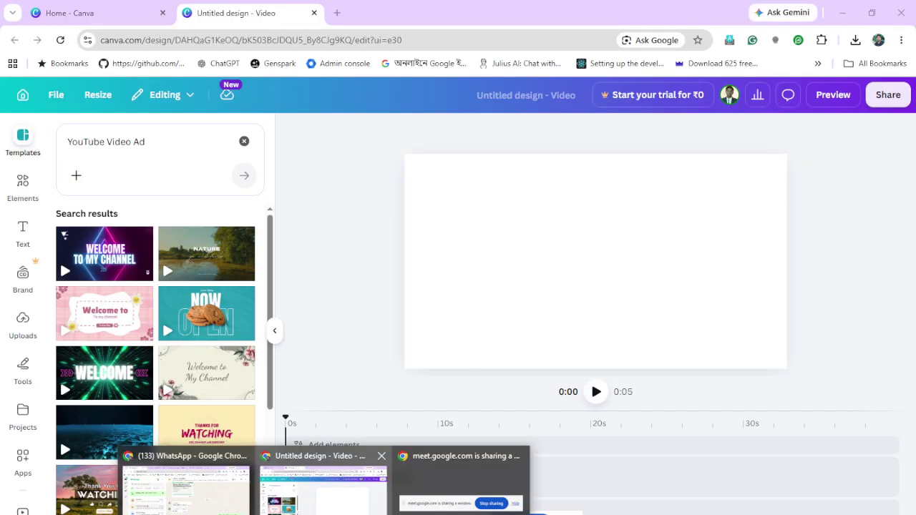
left_click(238, 513)
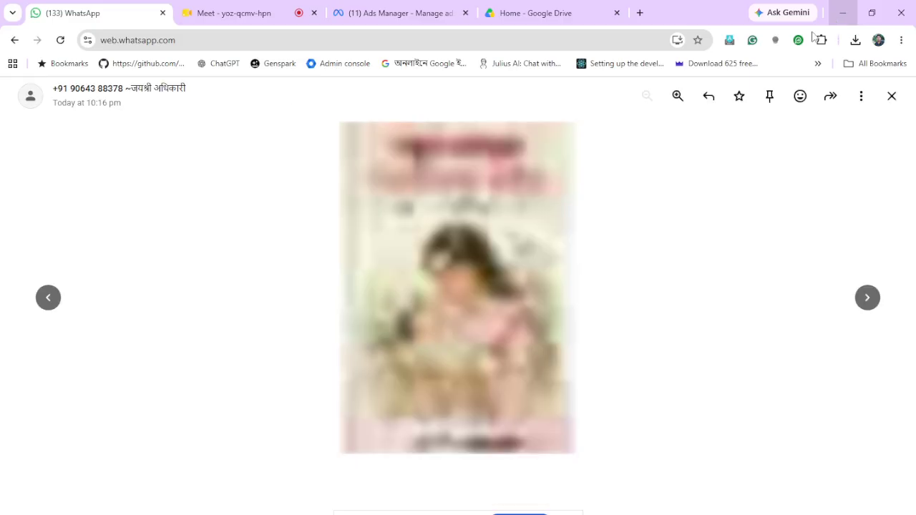
Reopen the album's first image and page forward through the book to image 6, newborn sleep
left_click(710, 301)
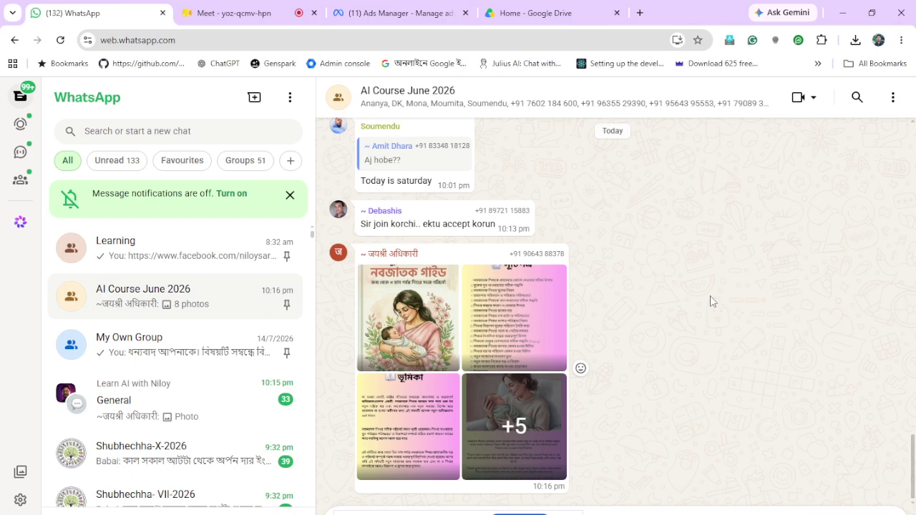
left_click(417, 346)
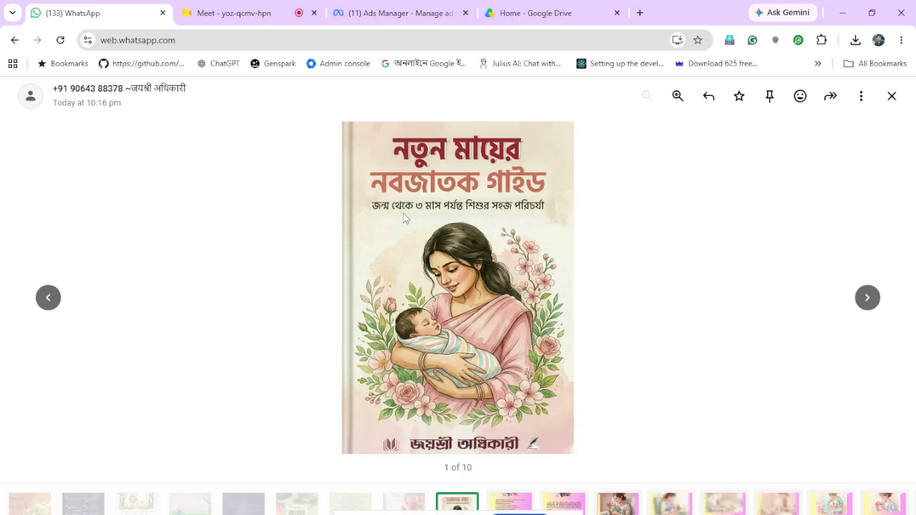
left_click(869, 298)
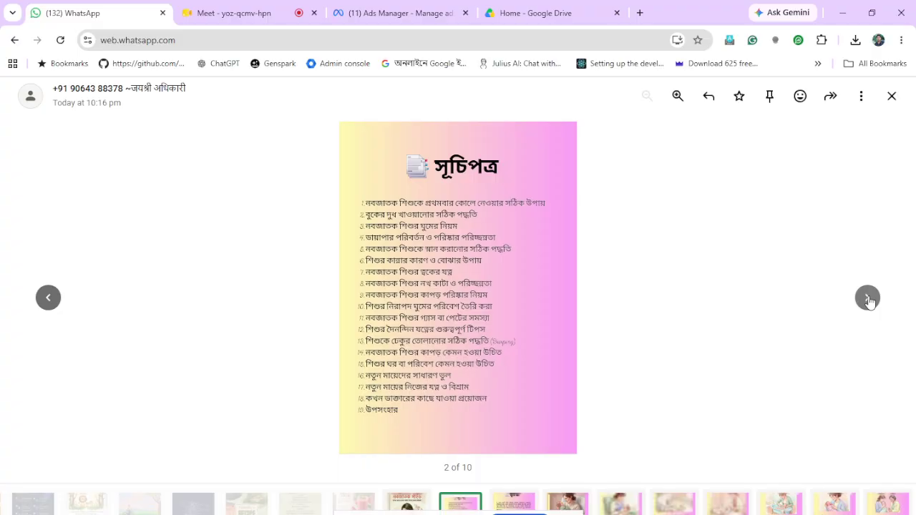
left_click(869, 299)
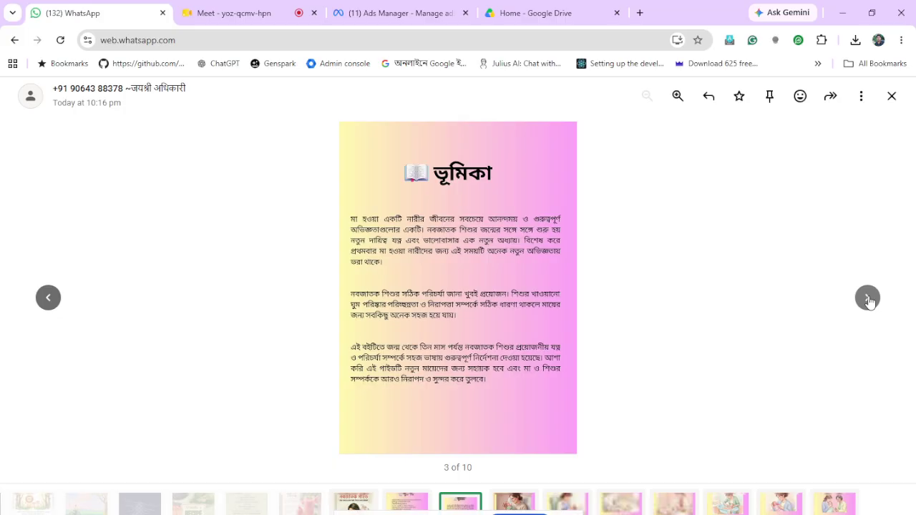
left_click(868, 299)
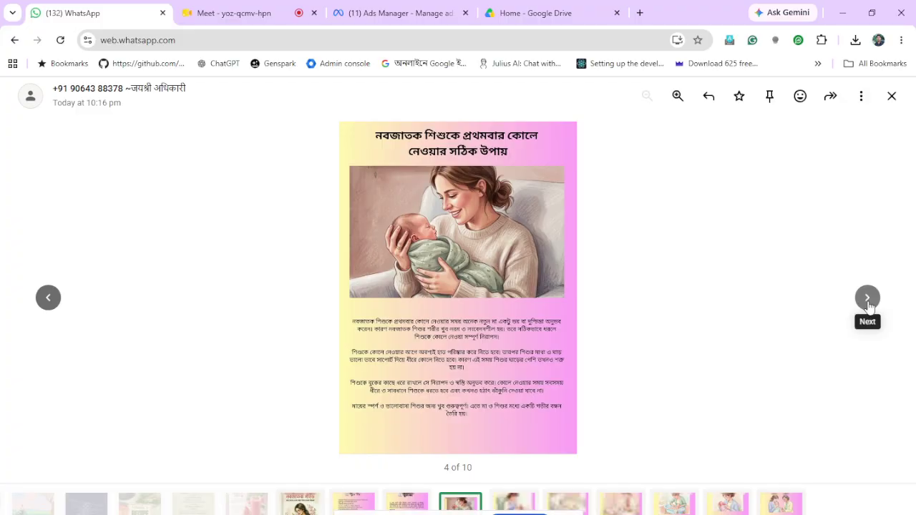
left_click(867, 298)
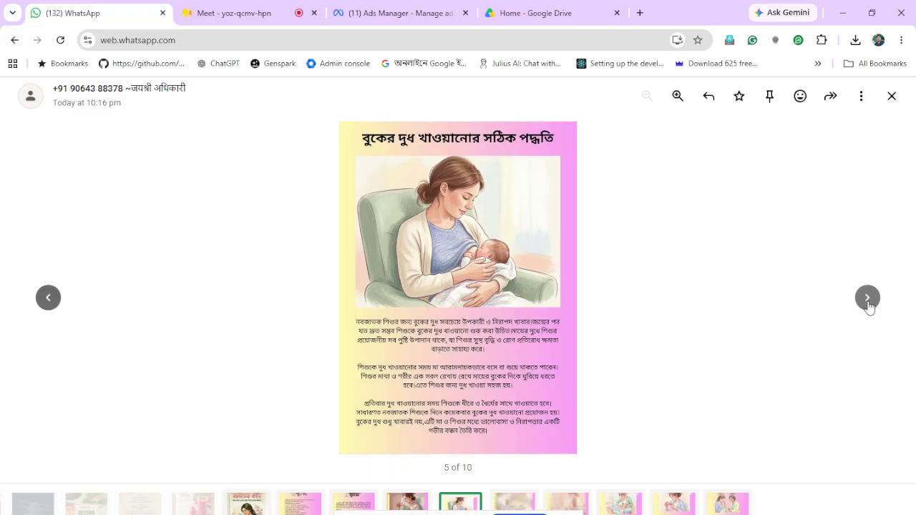
left_click(867, 298)
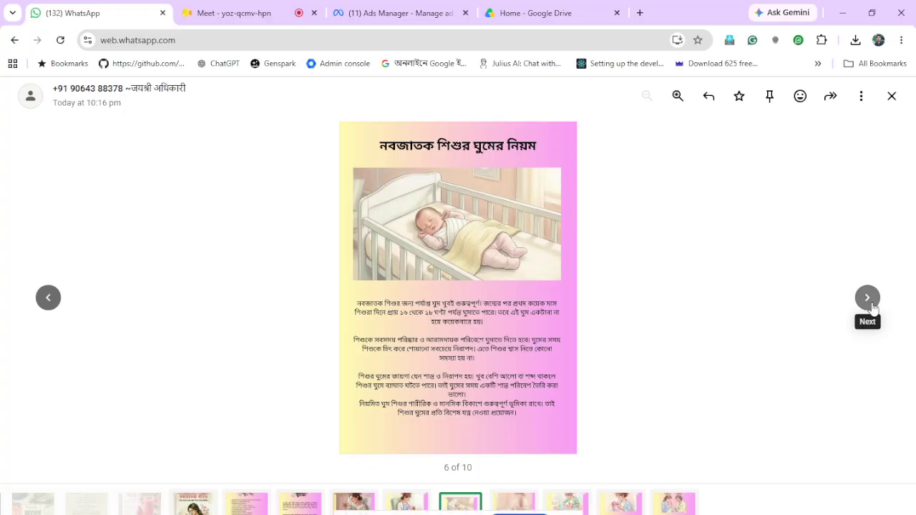
Page forward through diaper changing and bathing to the last image, vaccination information
left_click(872, 306)
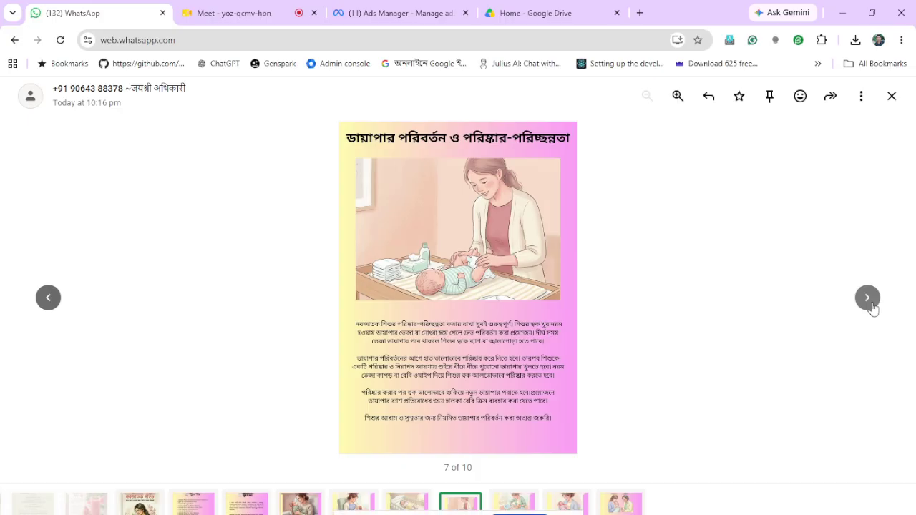
left_click(868, 298)
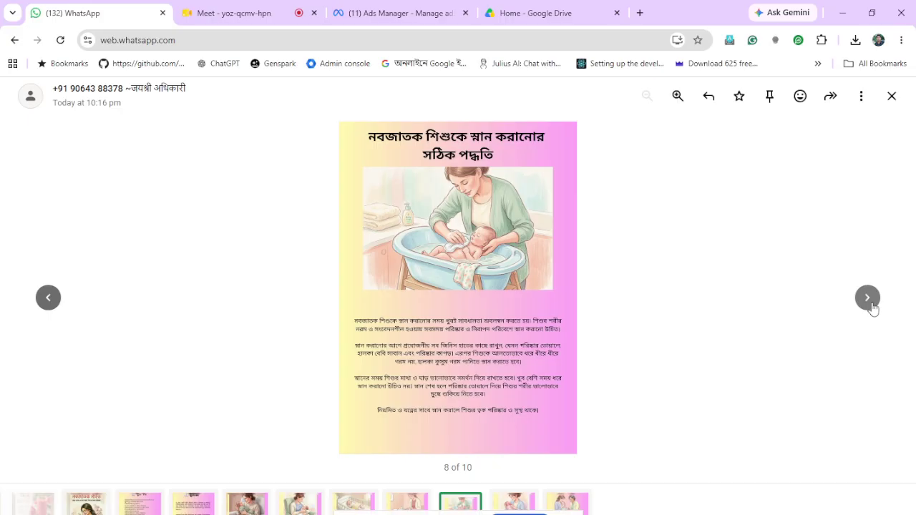
left_click(868, 299)
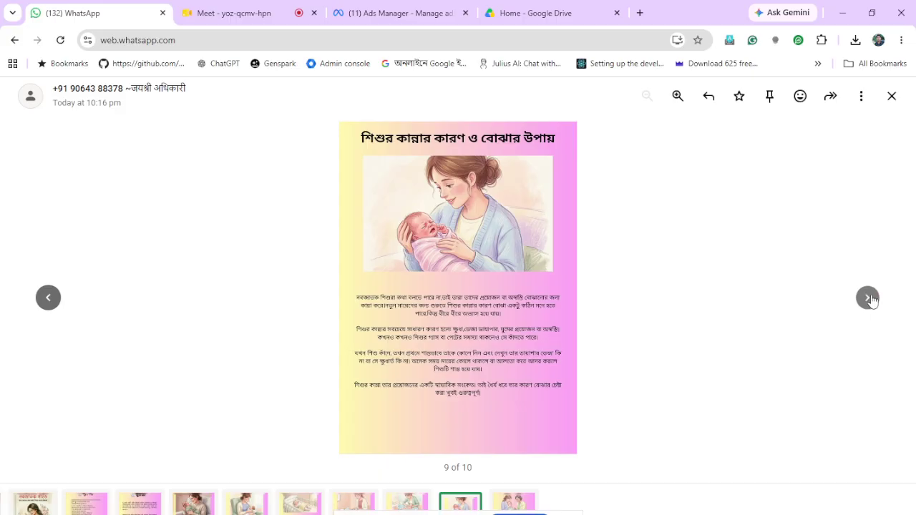
left_click(869, 298)
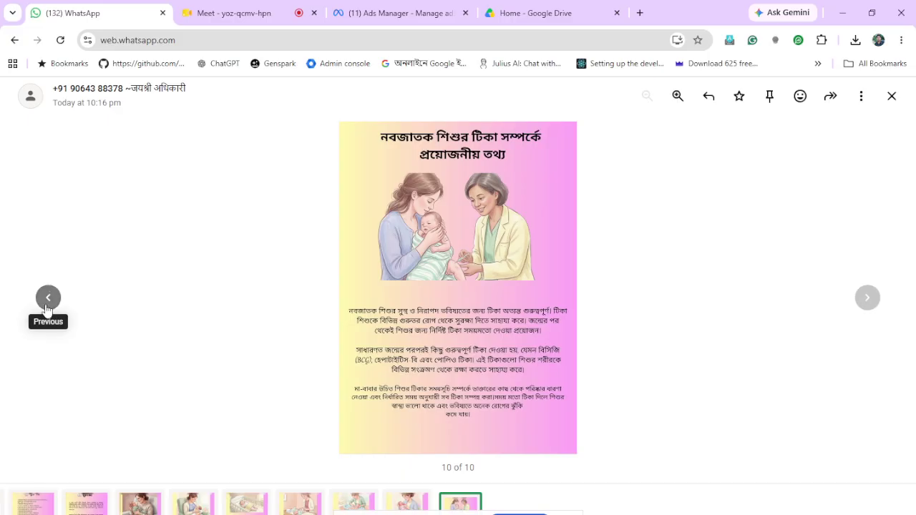
Page back to the introduction, forward to image 3 of 10, then switch to the Google Meet call
left_click(48, 299)
left_click(48, 299)
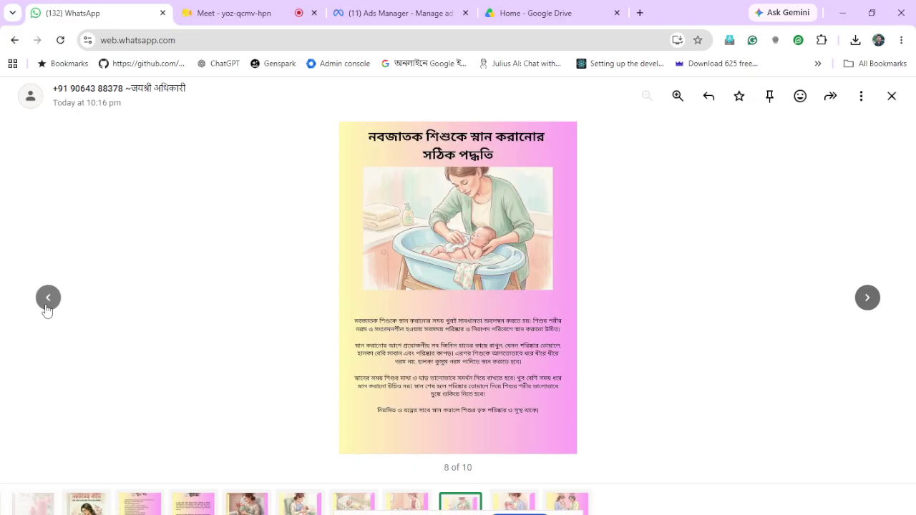
left_click(47, 308)
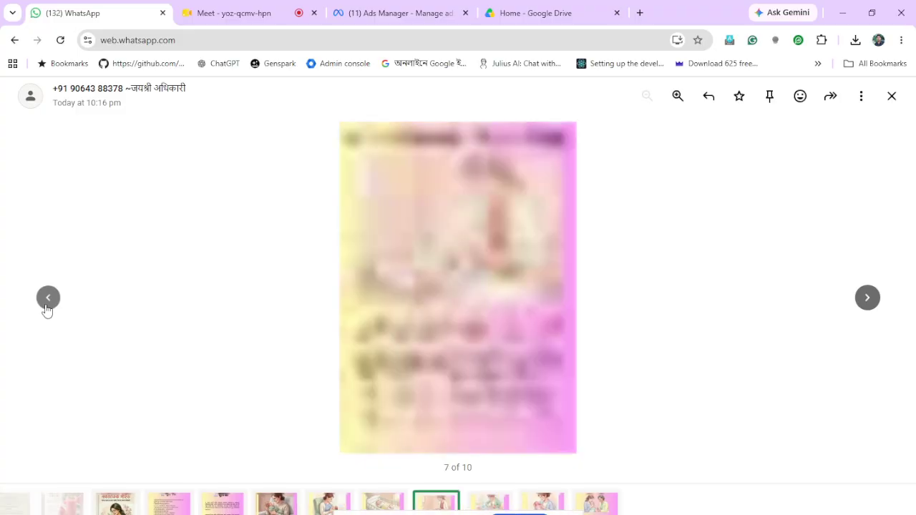
left_click(46, 308)
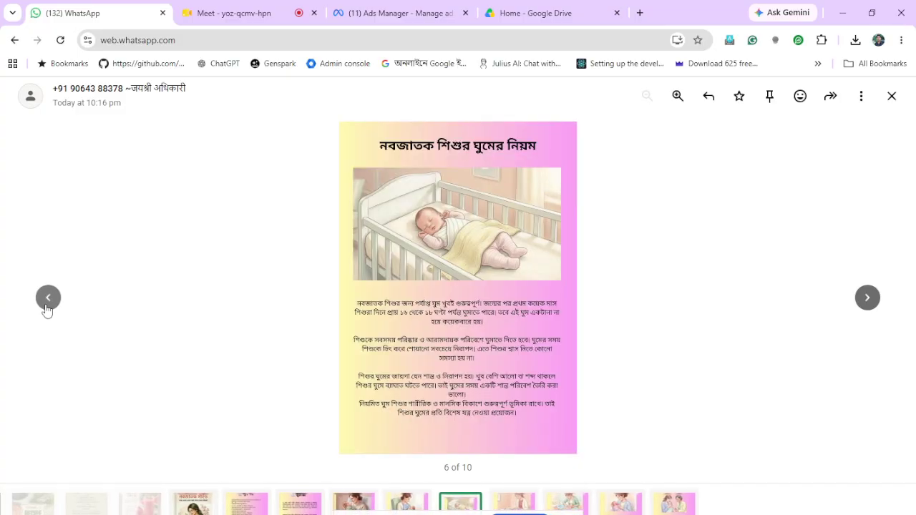
left_click(47, 308)
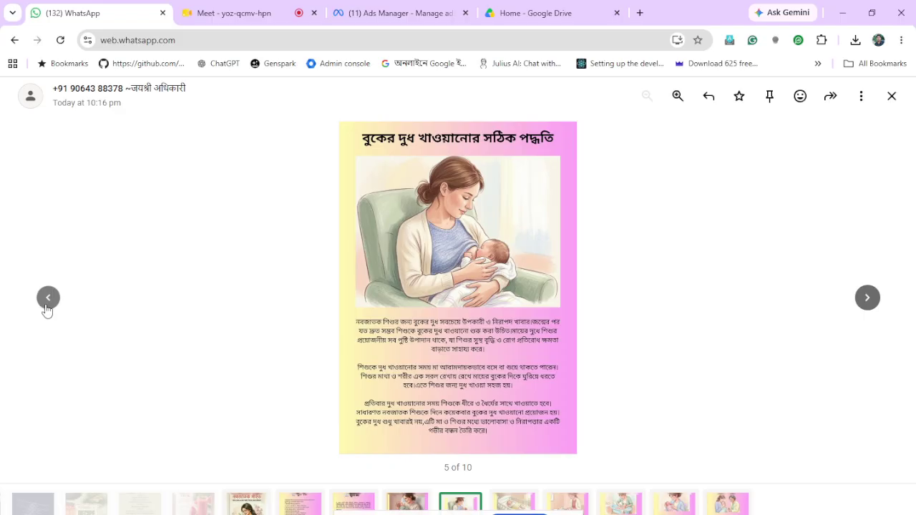
left_click(48, 297)
left_click(48, 297)
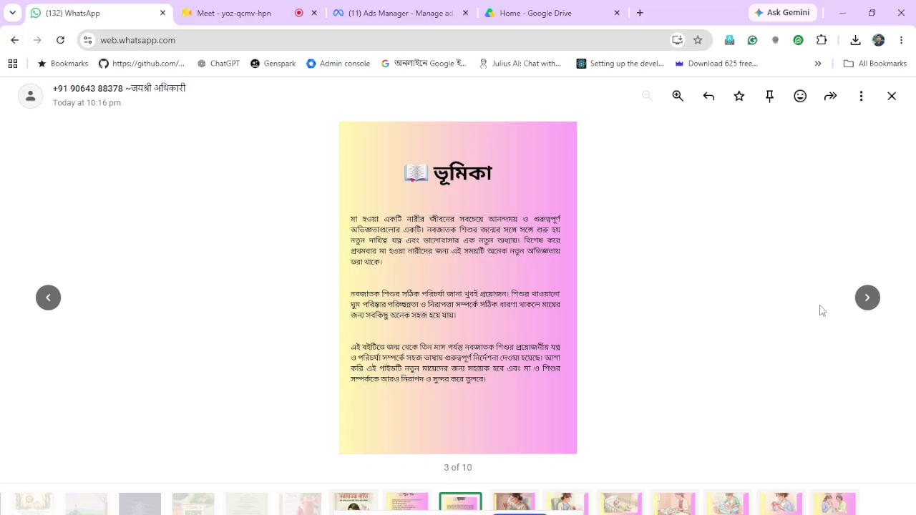
left_click(868, 299)
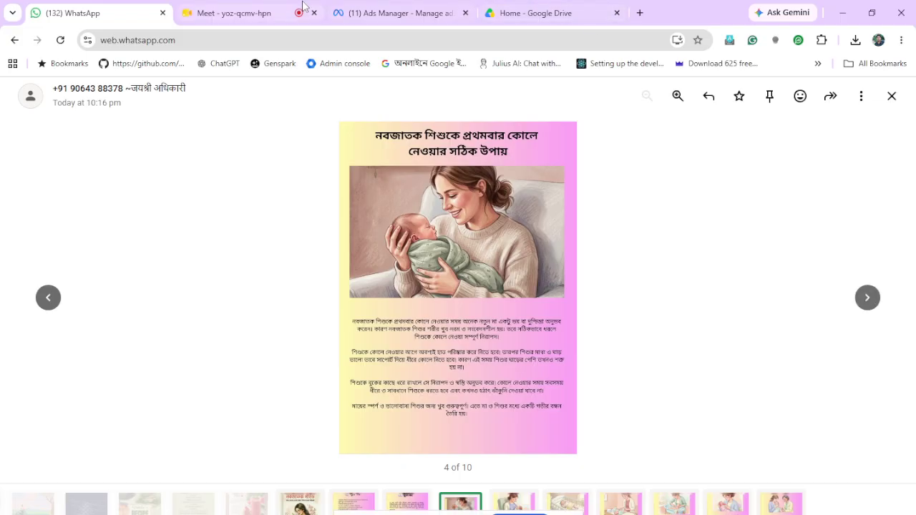
left_click(258, 13)
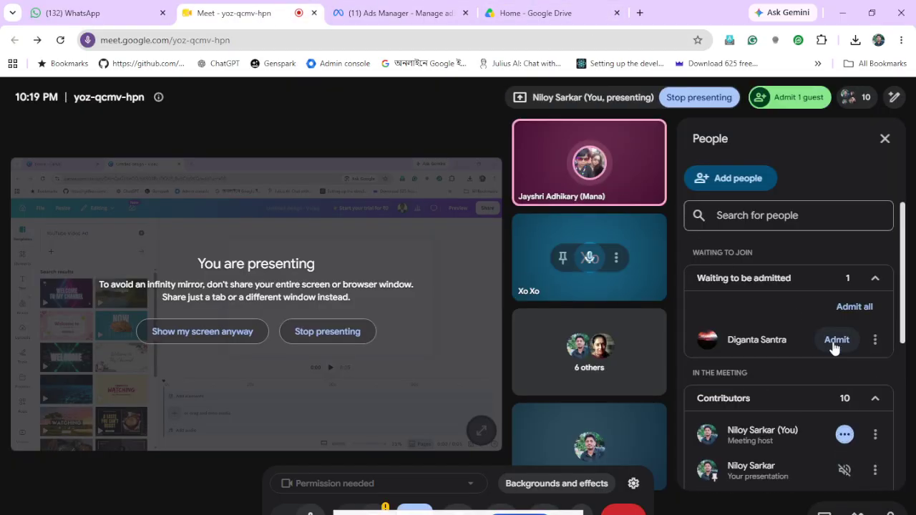
Admit the waiting guest to the Meet call, then move through Ads Manager to Google Drive
left_click(835, 346)
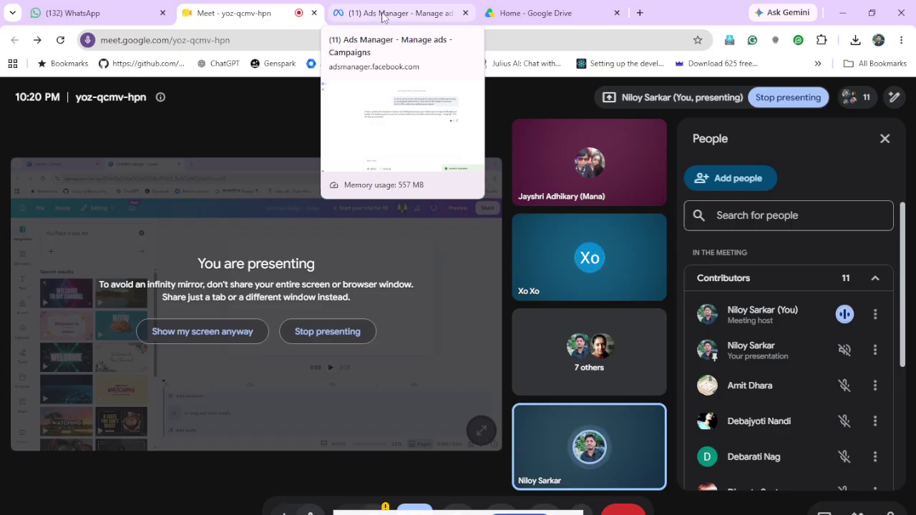
left_click(384, 16)
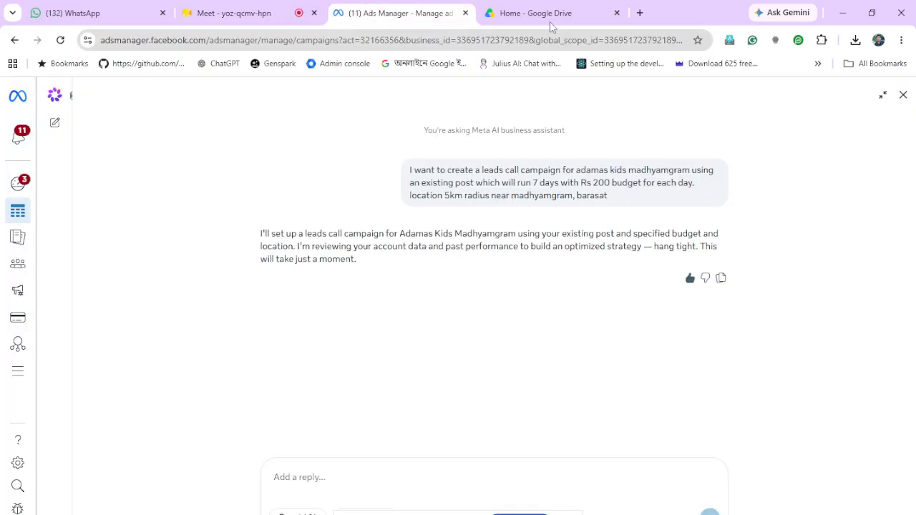
left_click(529, 15)
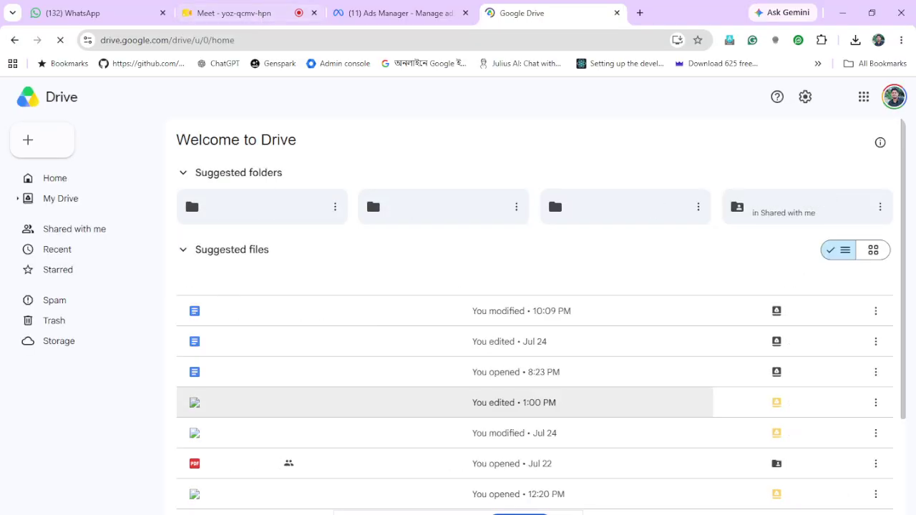
Bring the Canva 'Untitled design - Video' editor window to the front
mouse_move(324, 514)
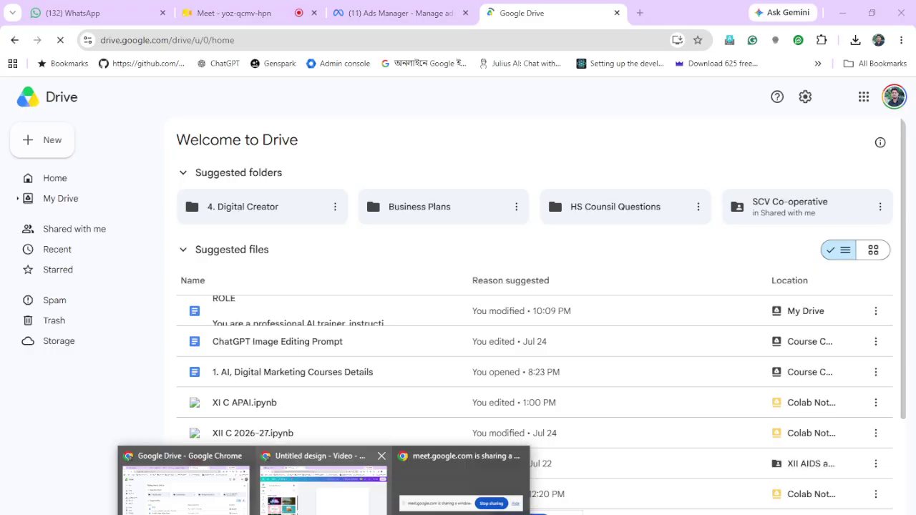
left_click(324, 490)
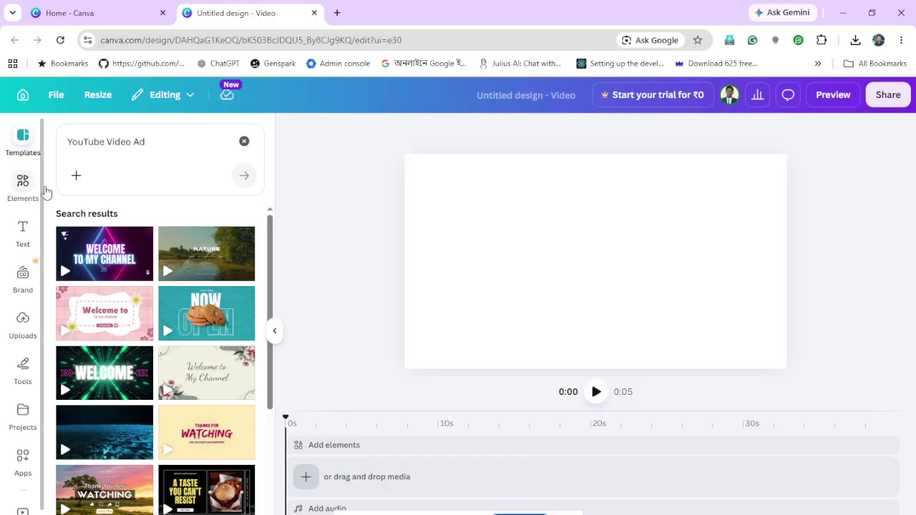
Upload the 'ai edu' clip from the Video Recording folder and drag it onto the timeline
left_click(306, 478)
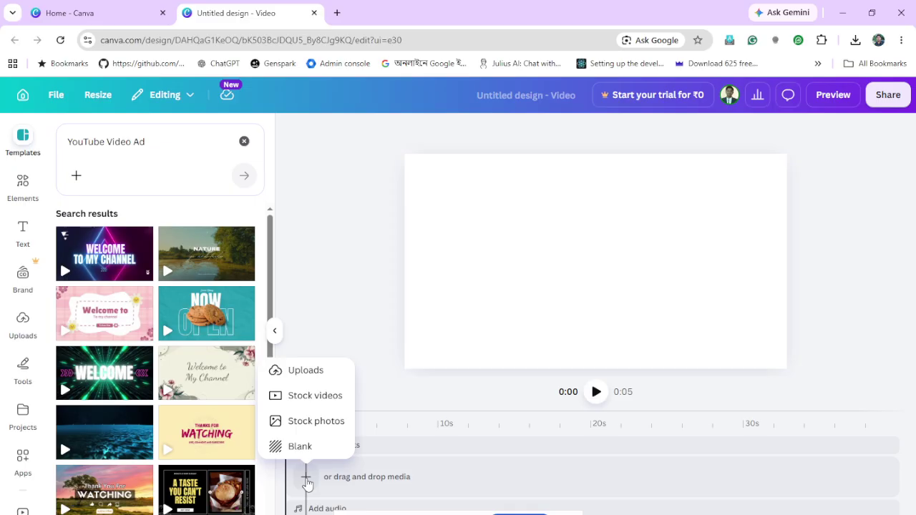
left_click(327, 377)
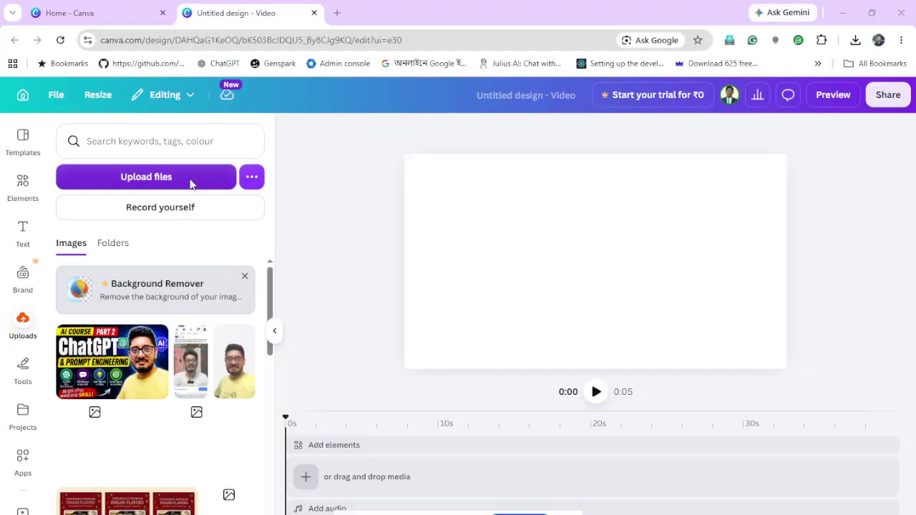
left_click(190, 185)
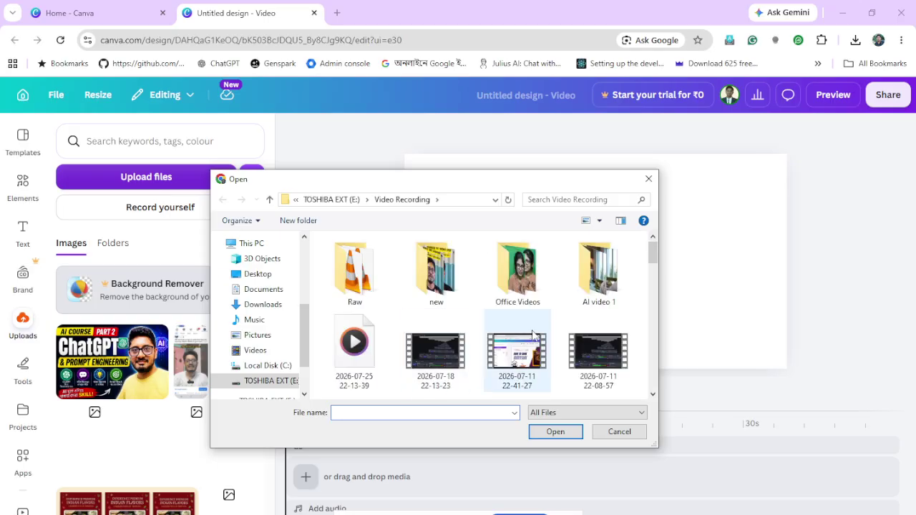
scroll(532, 333, "down", 3)
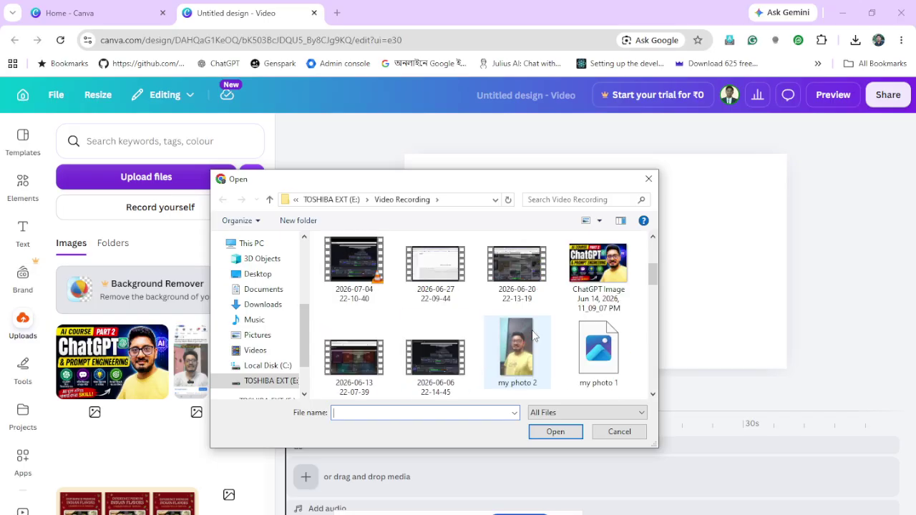
scroll(533, 335, "down", 6)
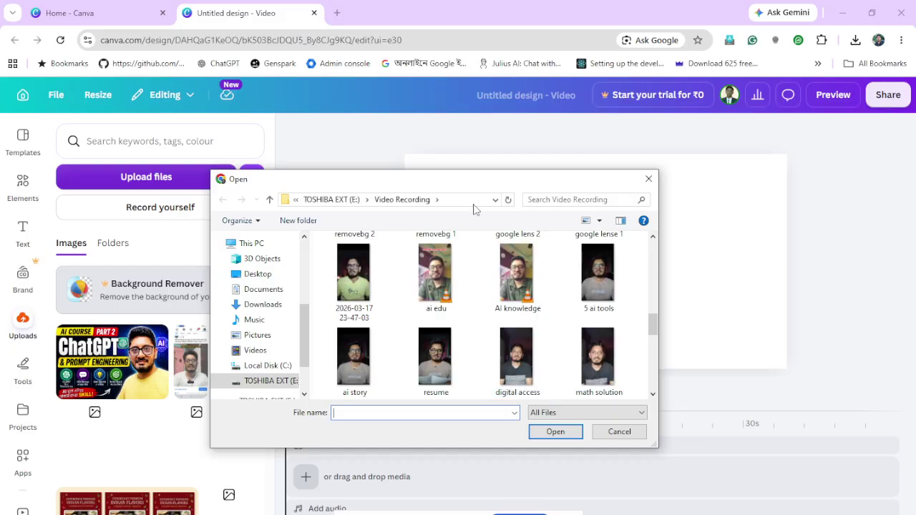
double_click(435, 286)
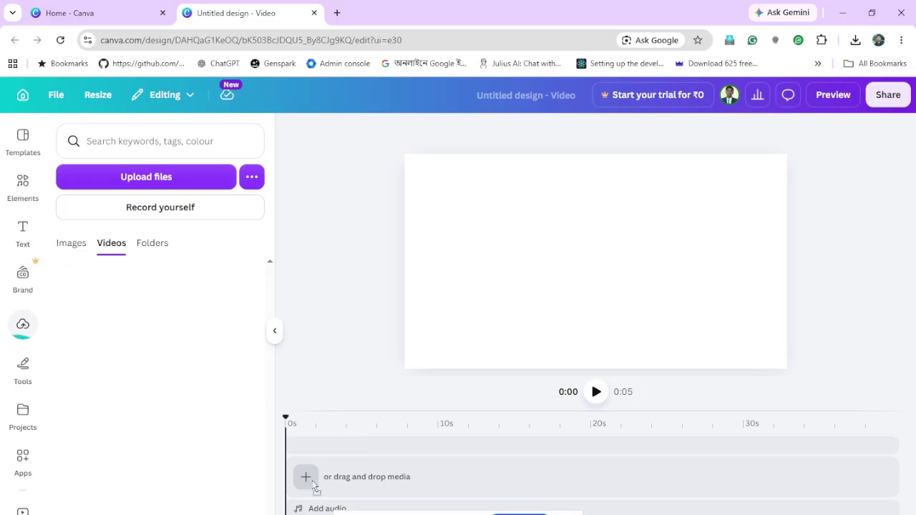
left_click_drag(315, 487, 315, 478)
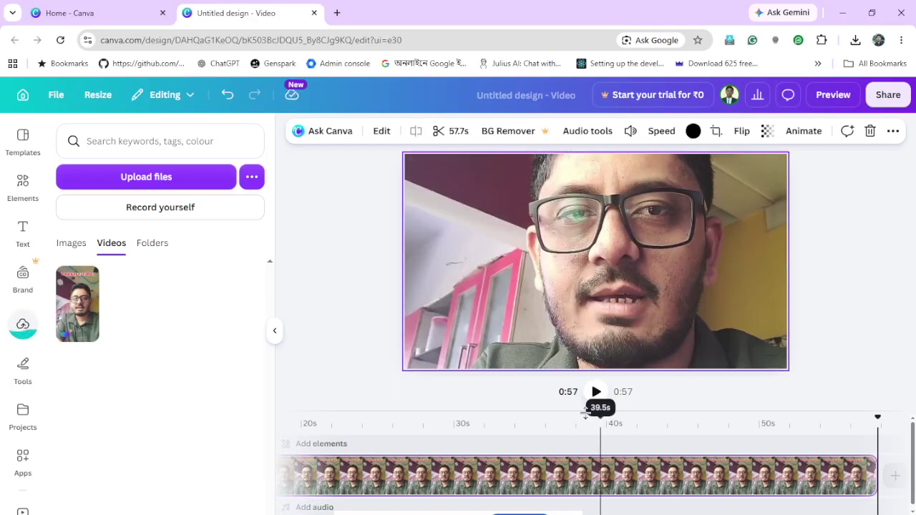
Preview the talking-head clip from the start, pause it, and place the playhead at 5 seconds
left_click(874, 422)
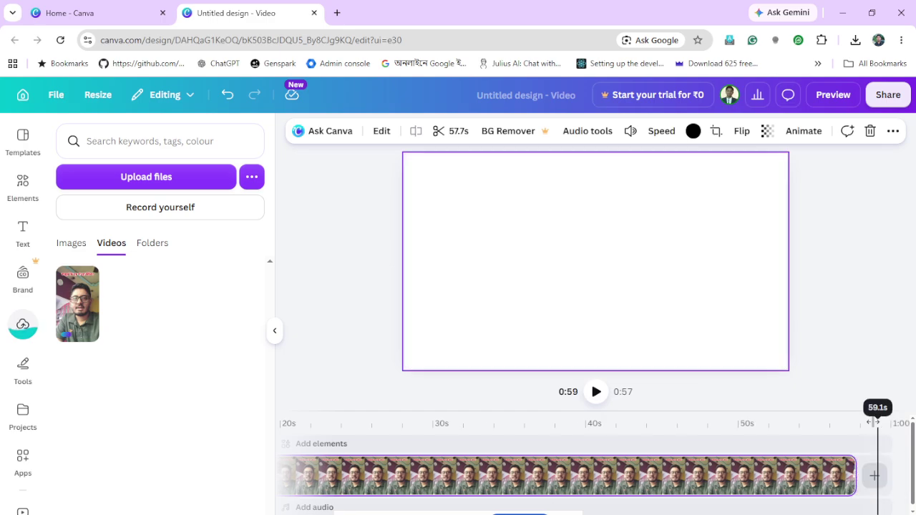
mouse_move(807, 441)
left_mouse_down()
mouse_move(157, 446)
mouse_move(20, 459)
left_mouse_up()
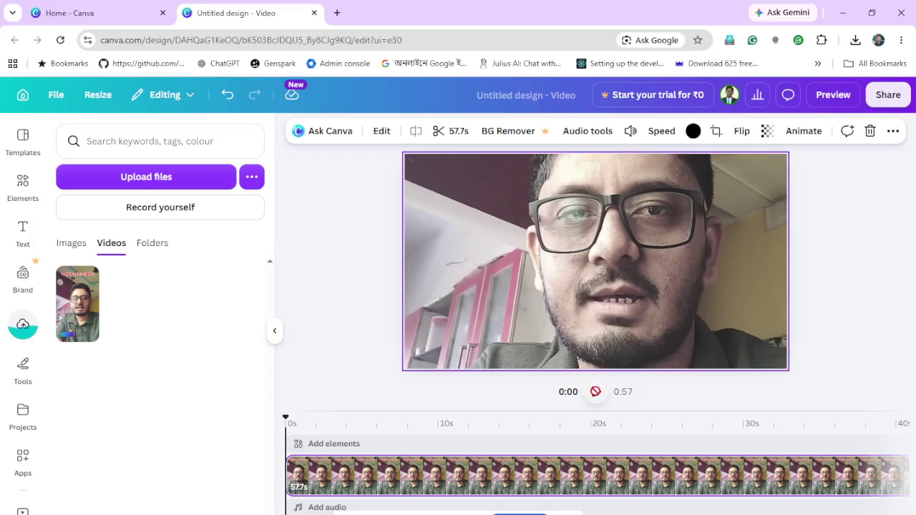
left_click(596, 391)
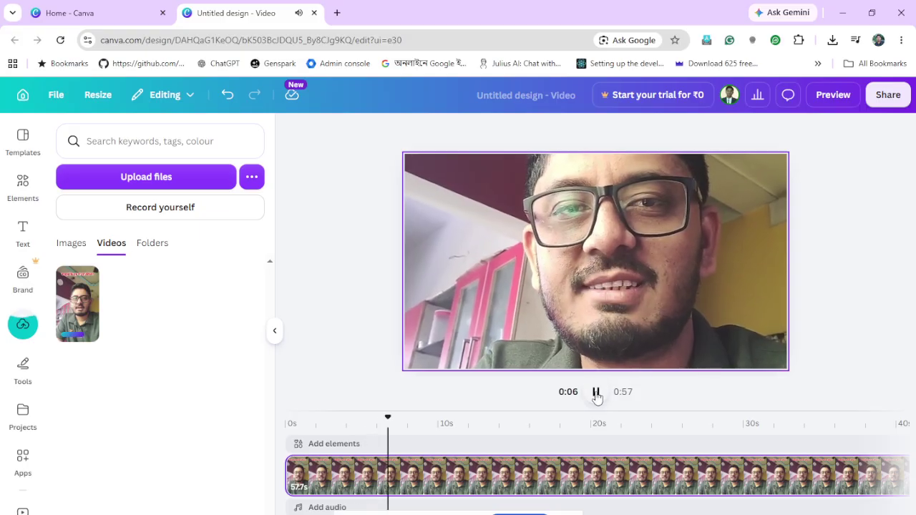
left_click(596, 394)
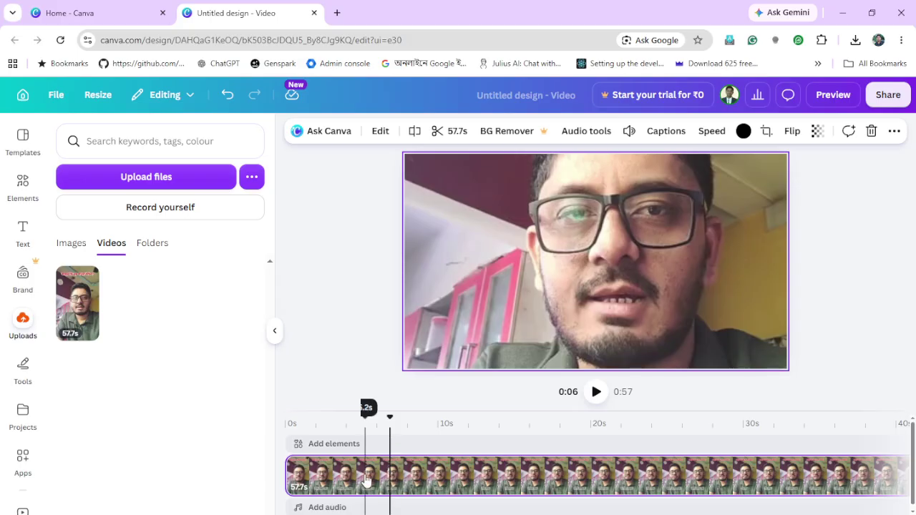
left_click(366, 481)
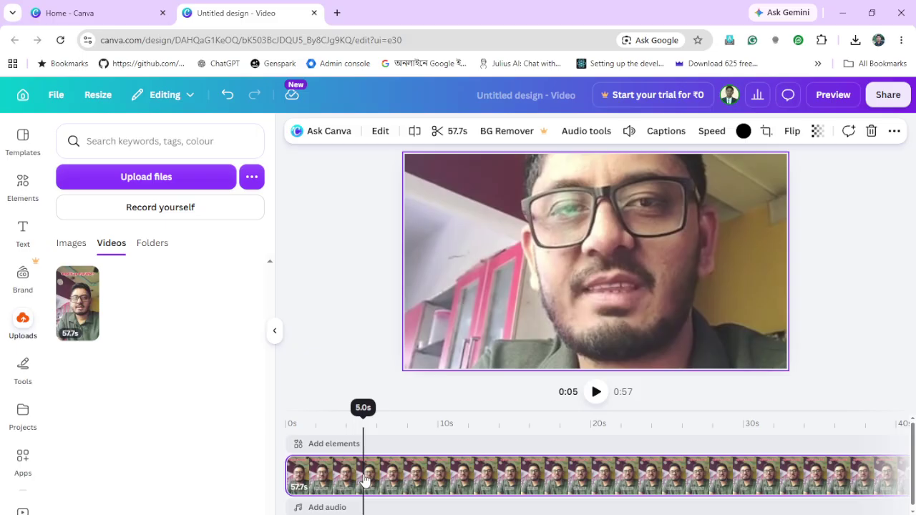
scroll(365, 481, "down", 1)
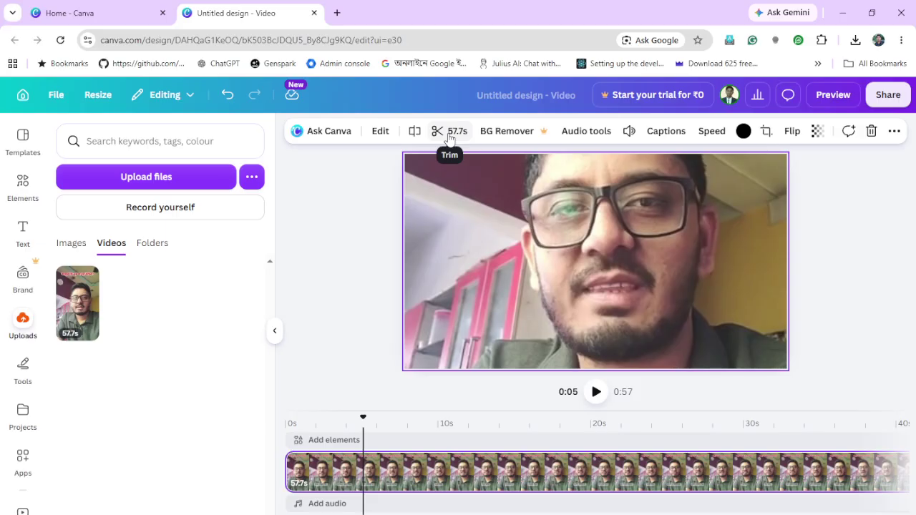
Split the 57.7 s clip at 4.7 seconds and delete the 52.9 s second part
left_click(450, 135)
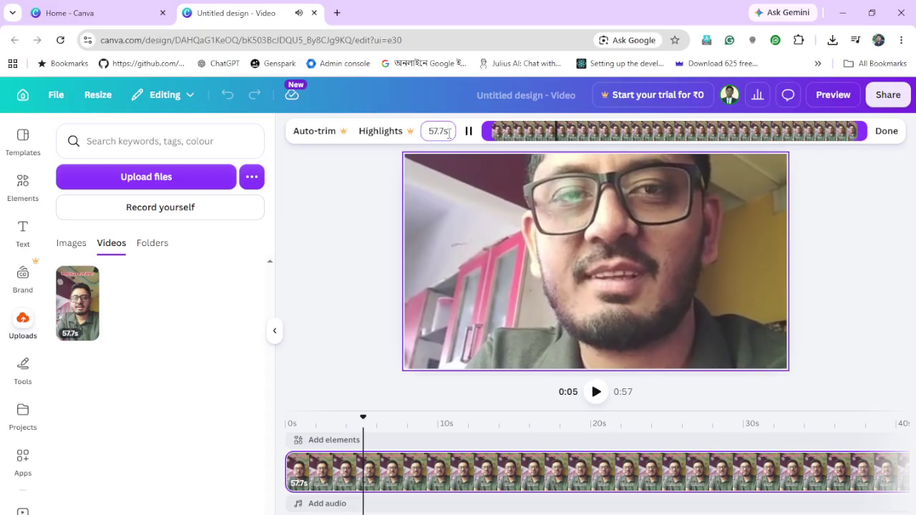
left_click(885, 131)
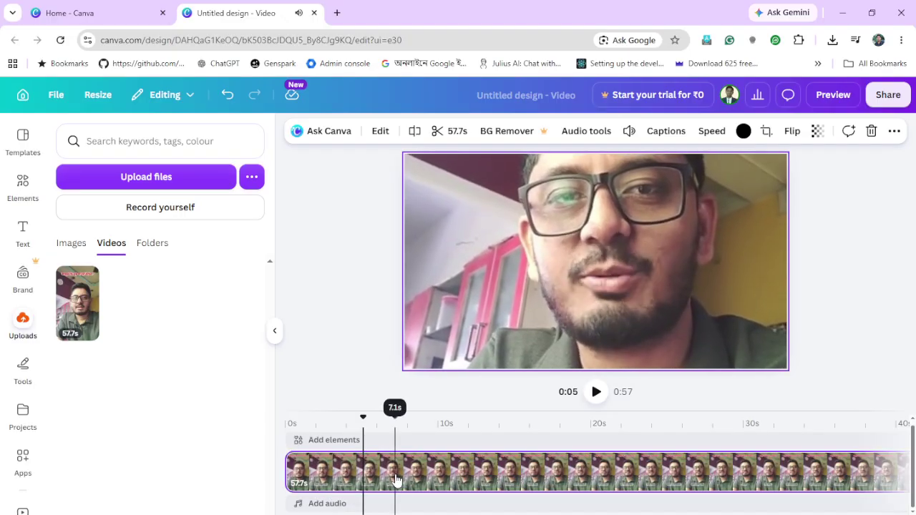
left_click(484, 459)
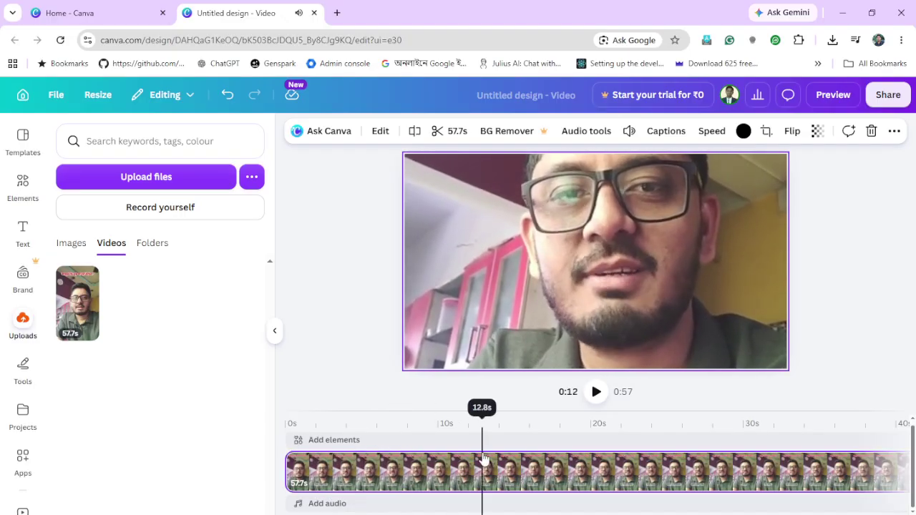
left_click(362, 467)
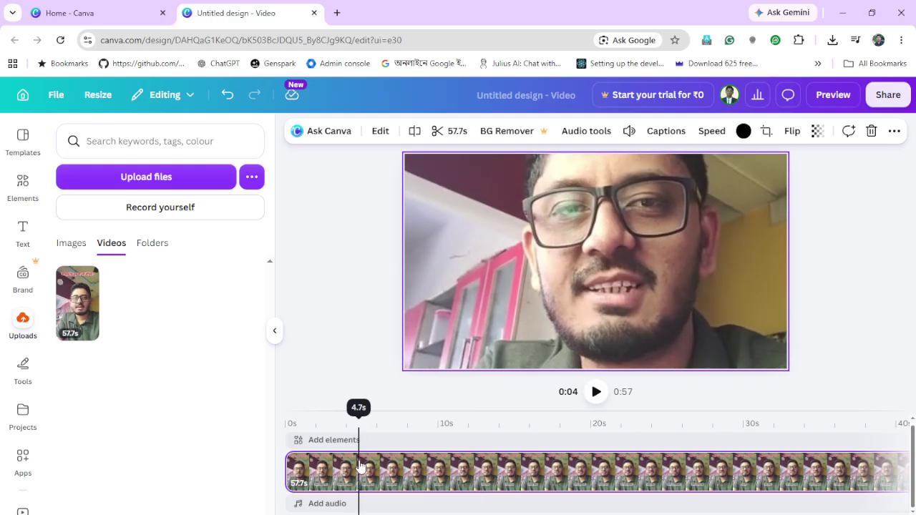
left_click(415, 131)
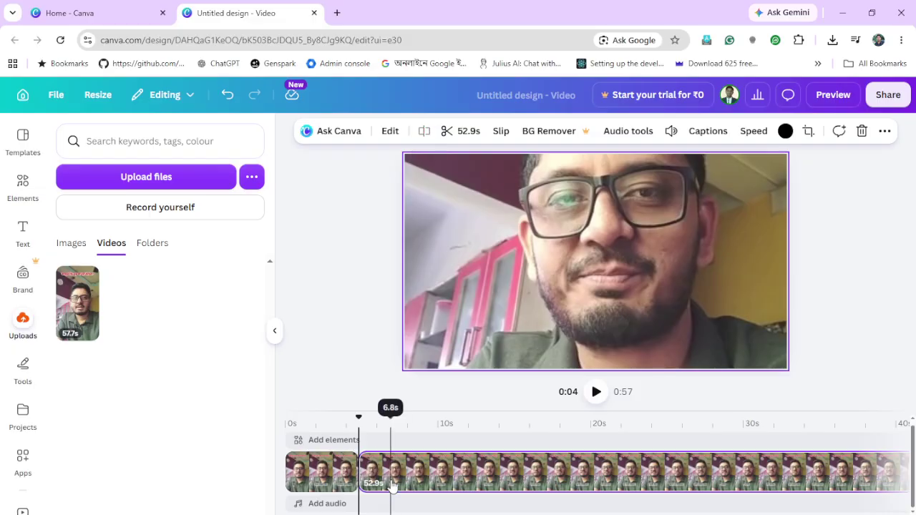
left_click(375, 476)
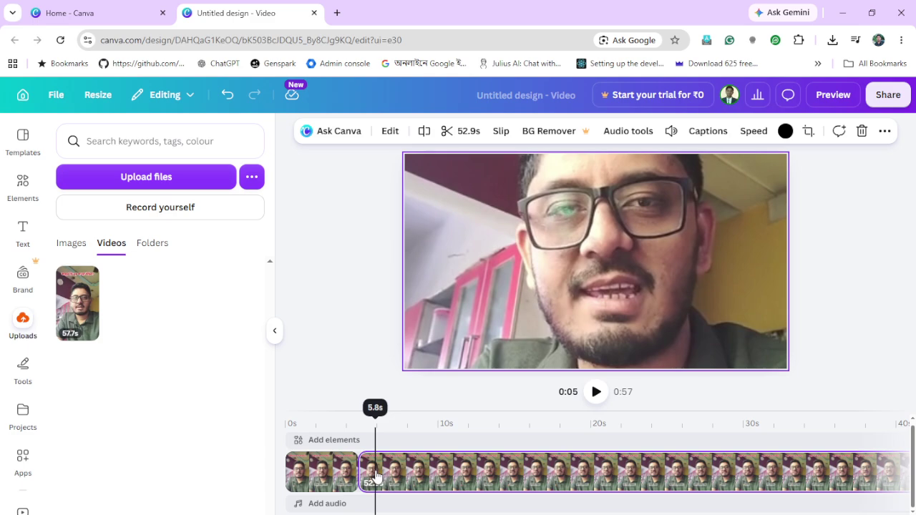
key("Delete")
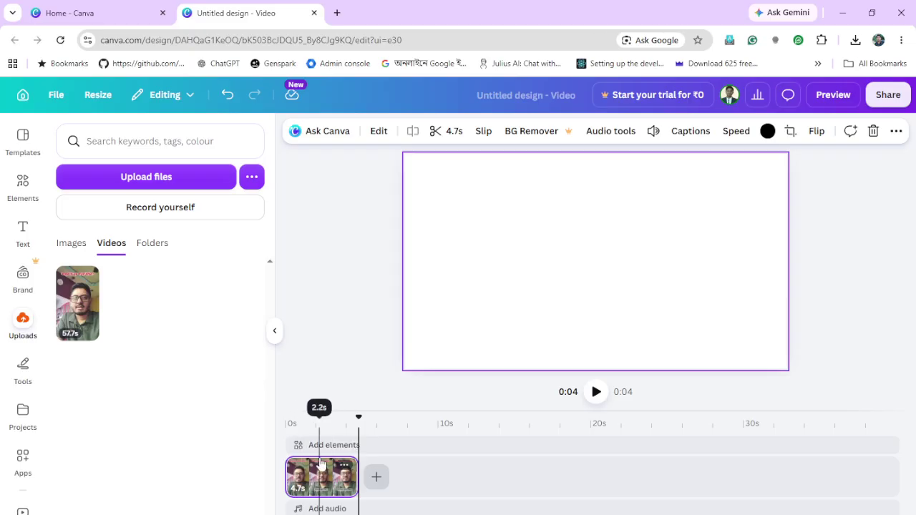
left_click(287, 465)
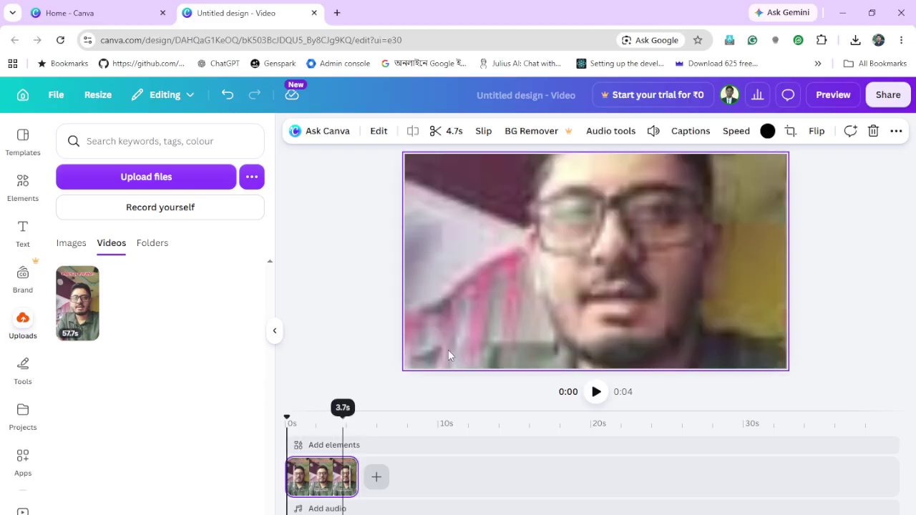
left_click(594, 393)
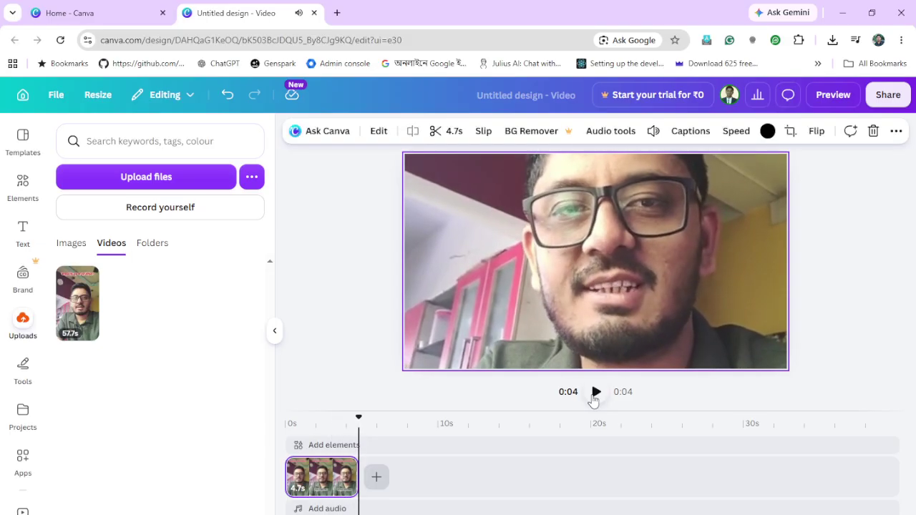
left_click(332, 479)
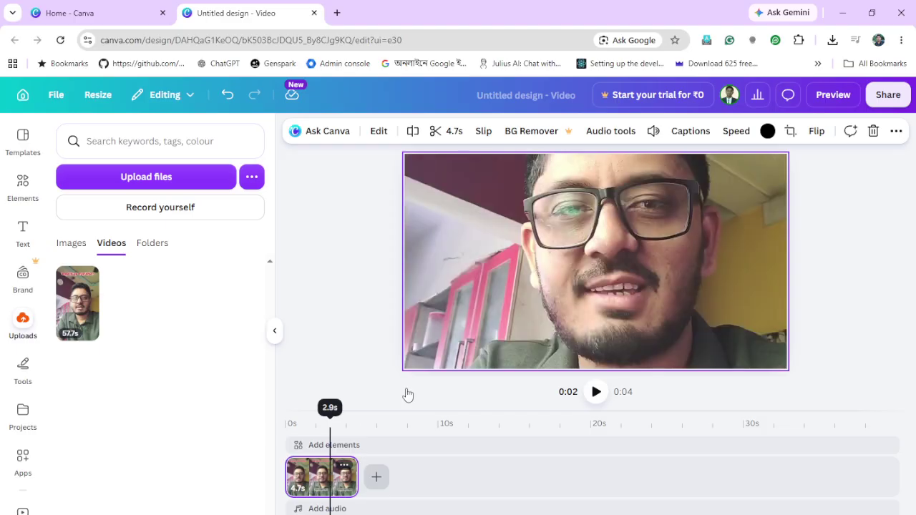
Choose the Cherry Glow style in the automatic captions options
left_click(688, 133)
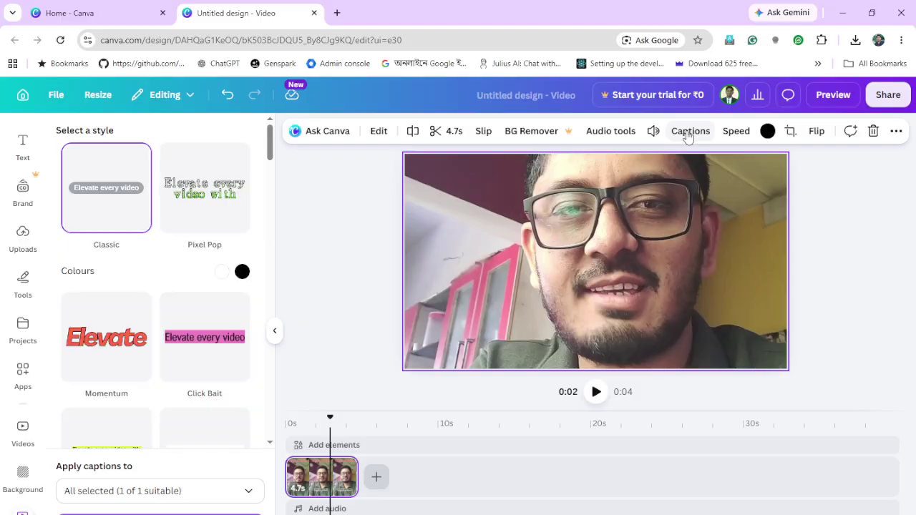
scroll(154, 307, "down", 4)
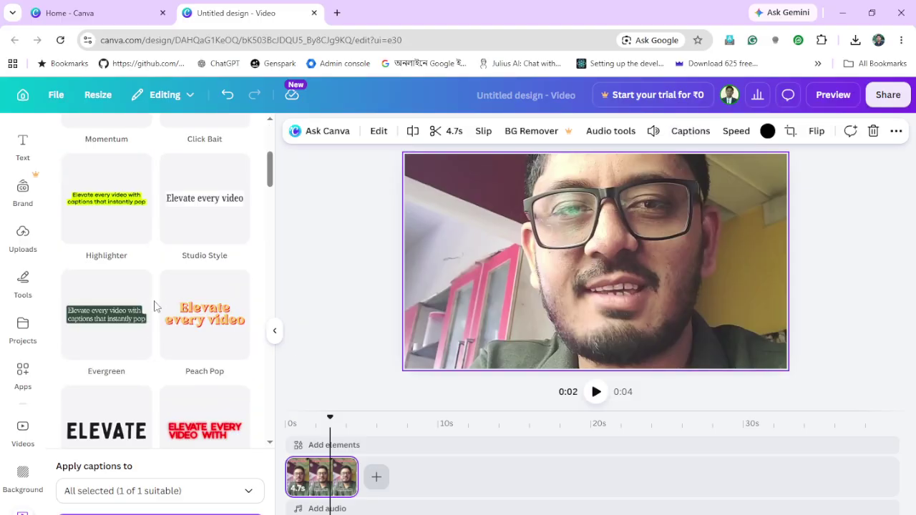
left_click(202, 434)
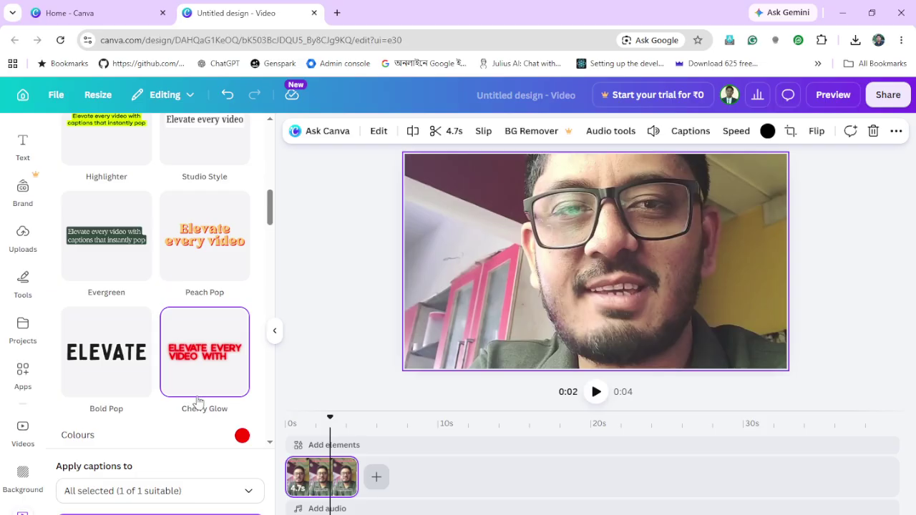
scroll(198, 403, "down", 5)
scroll(198, 403, "up", 5)
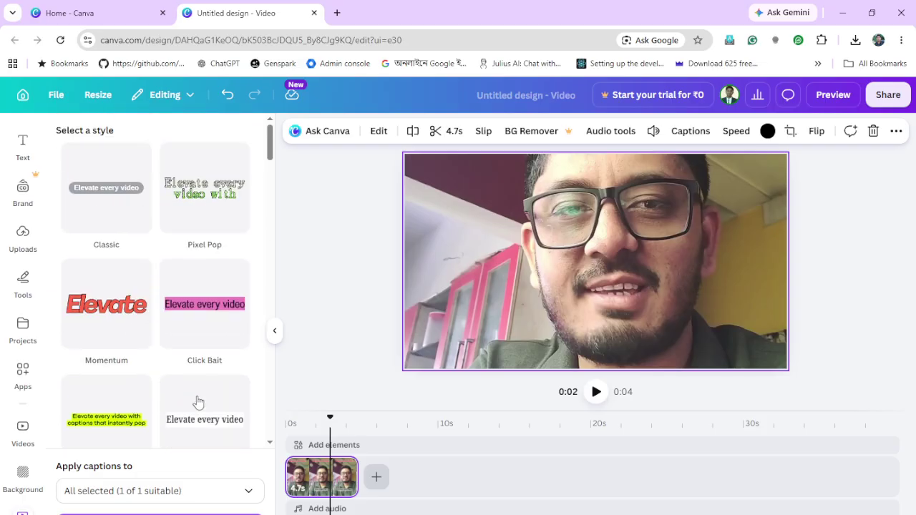
scroll(198, 403, "down", 5)
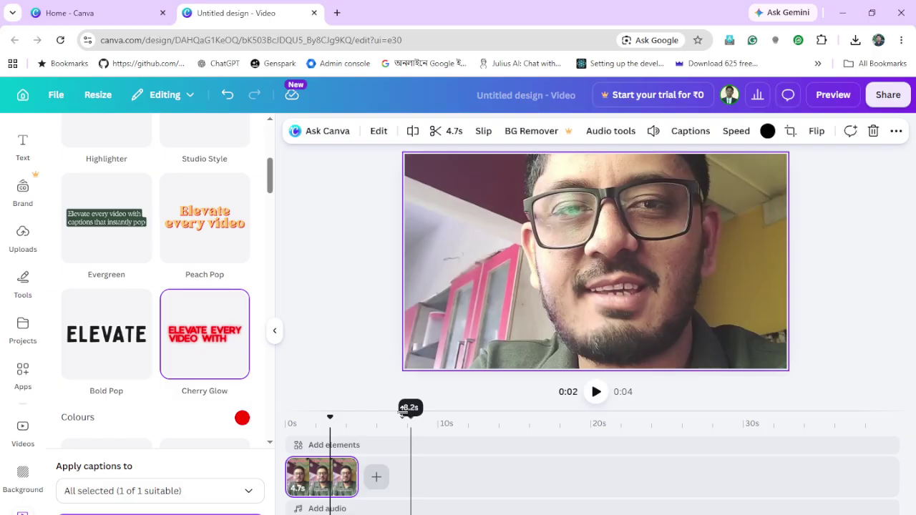
Target the talking-head clip and generate its Bengali captions
left_click(338, 342)
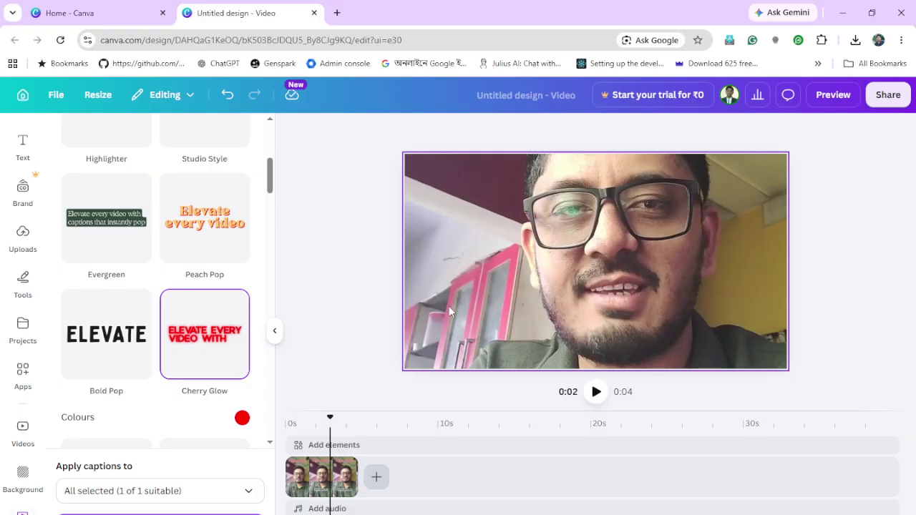
left_click(337, 491)
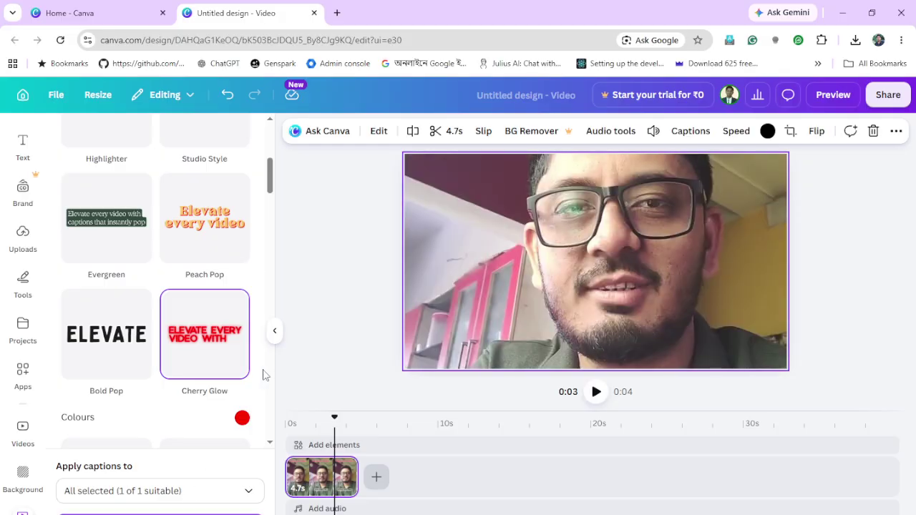
left_click(220, 496)
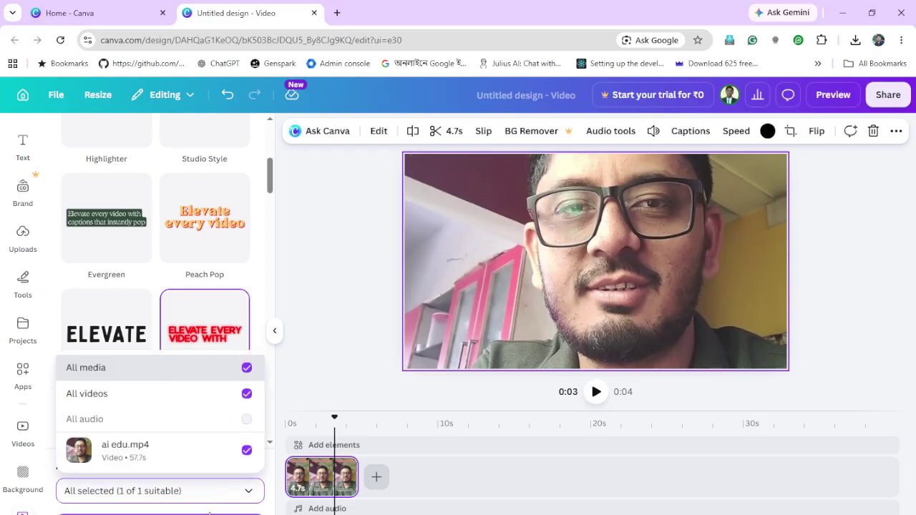
left_click(214, 496)
left_click(215, 514)
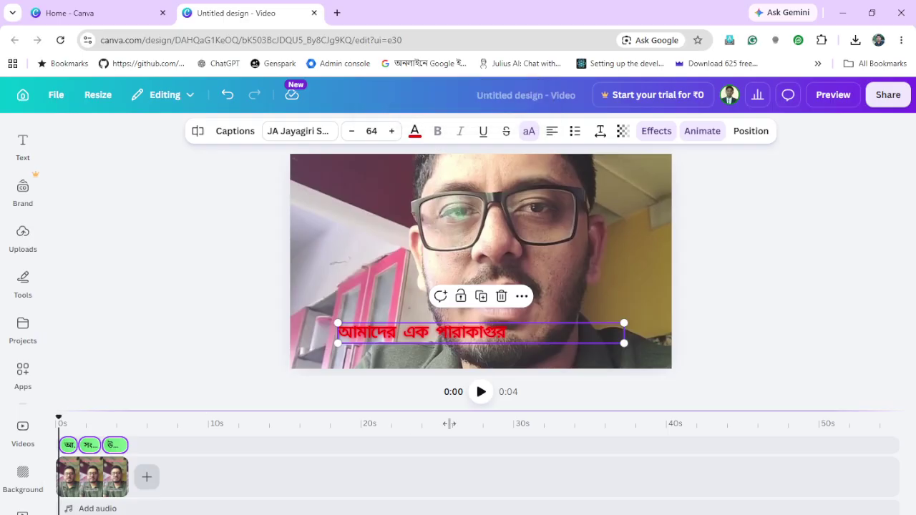
left_click(481, 392)
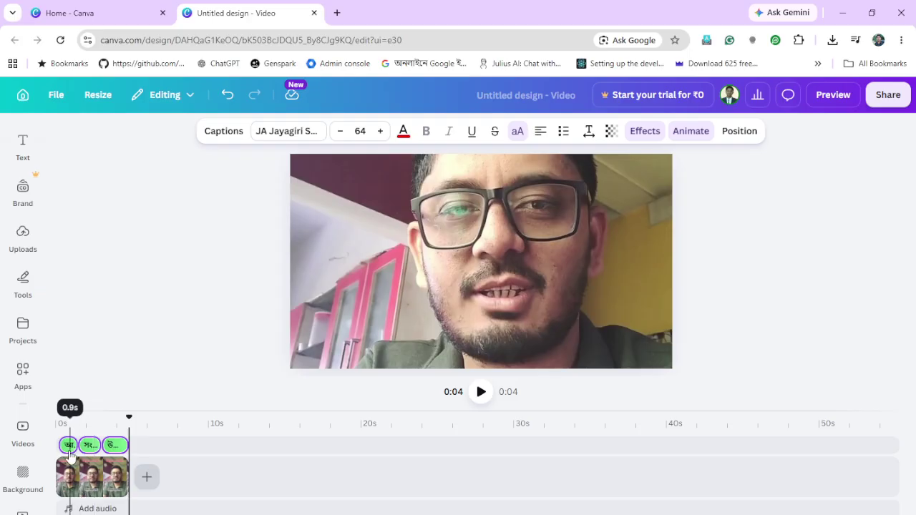
left_click(70, 447)
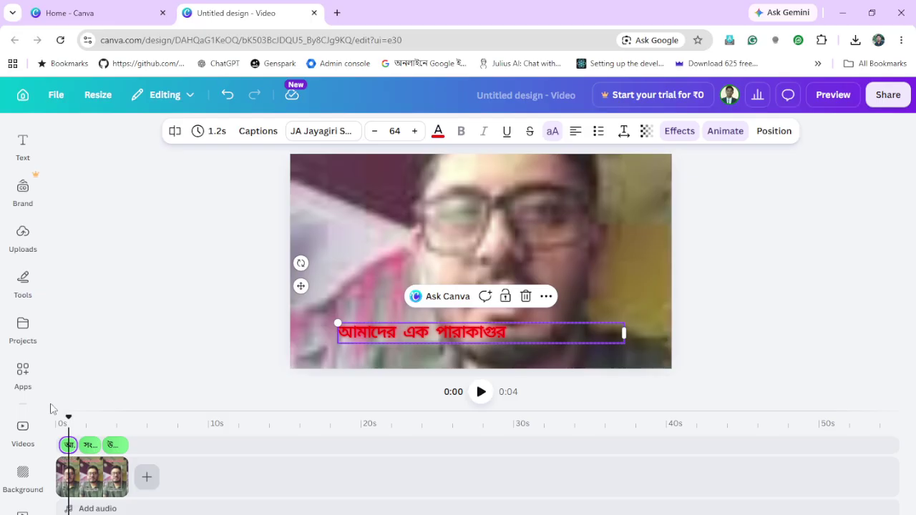
Delete the three auto-generated caption segments one by one, then show the Text styles
left_click(69, 450)
key("Delete")
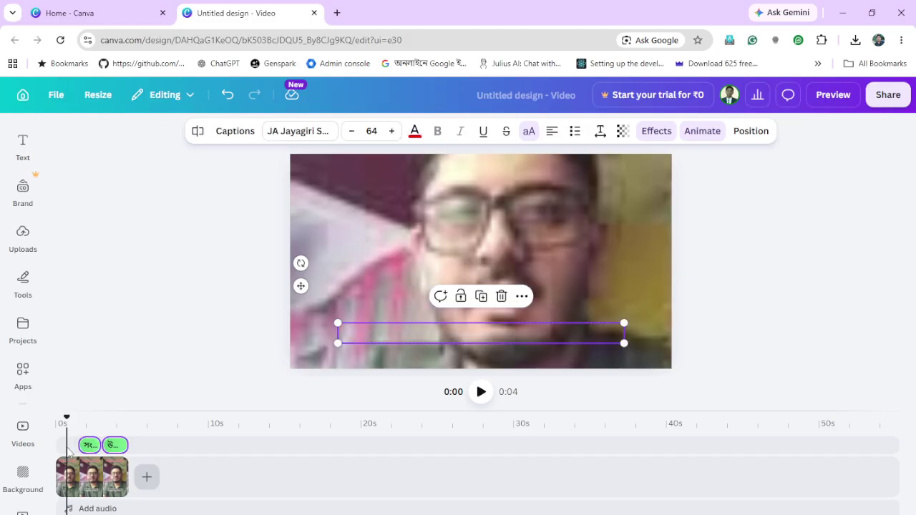
left_click(90, 453)
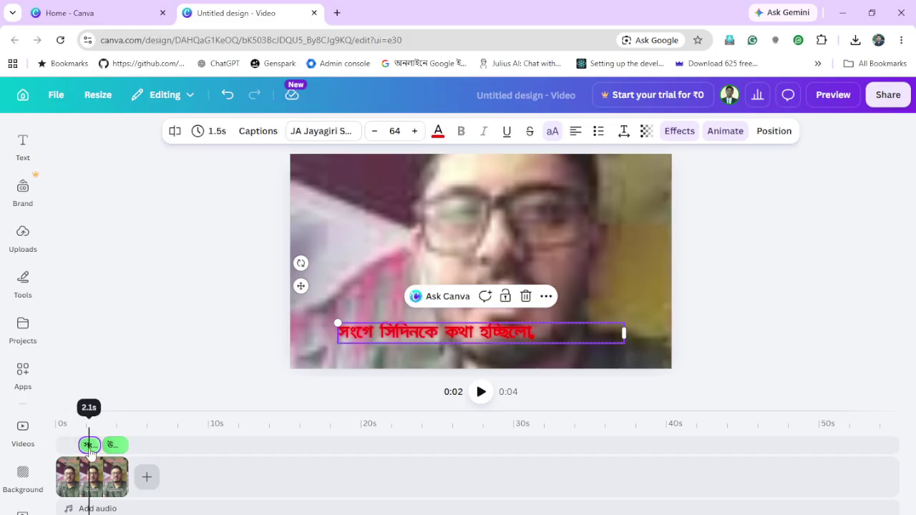
key("Delete")
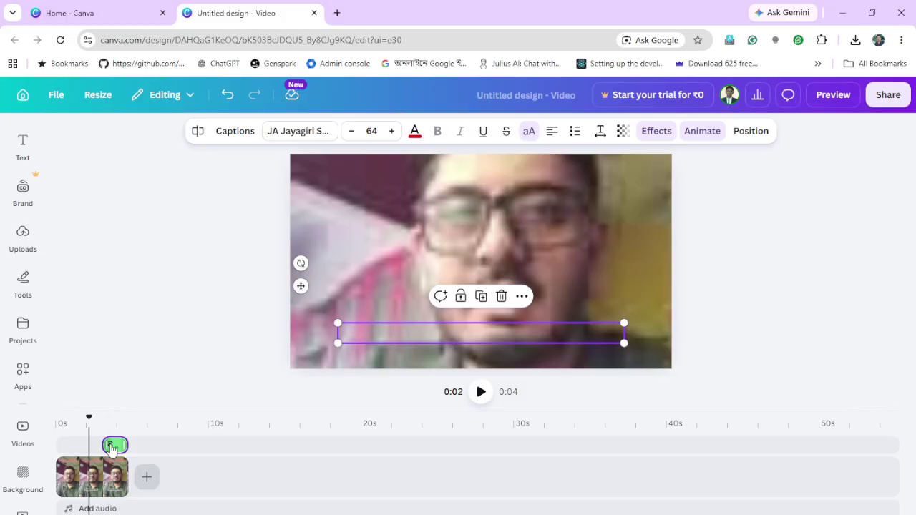
left_click(113, 447)
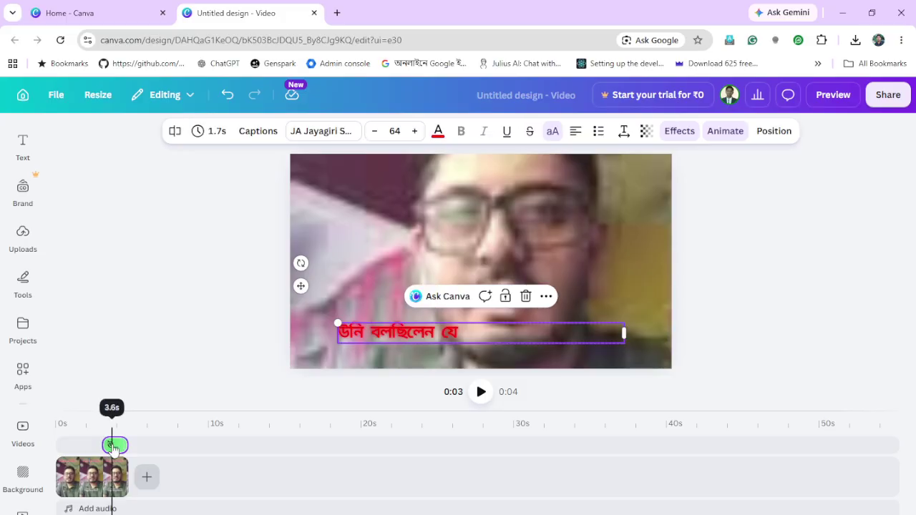
key("Delete")
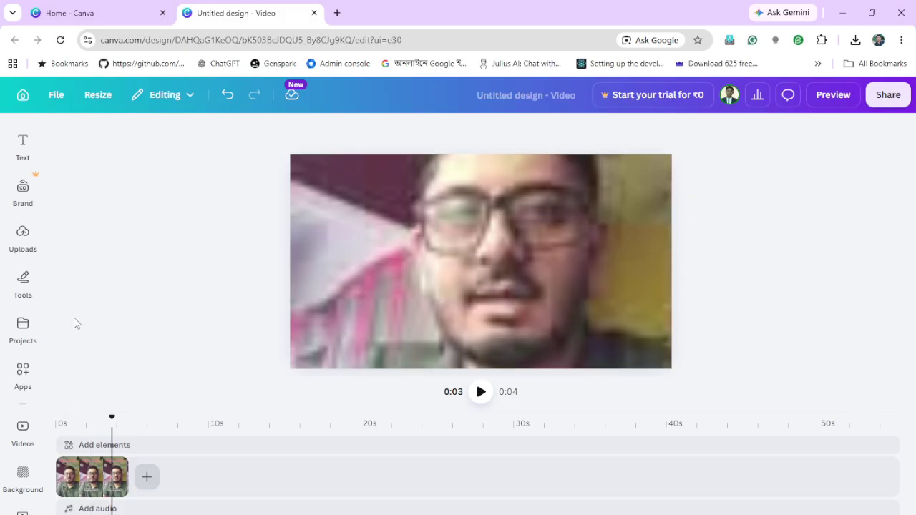
left_click(23, 147)
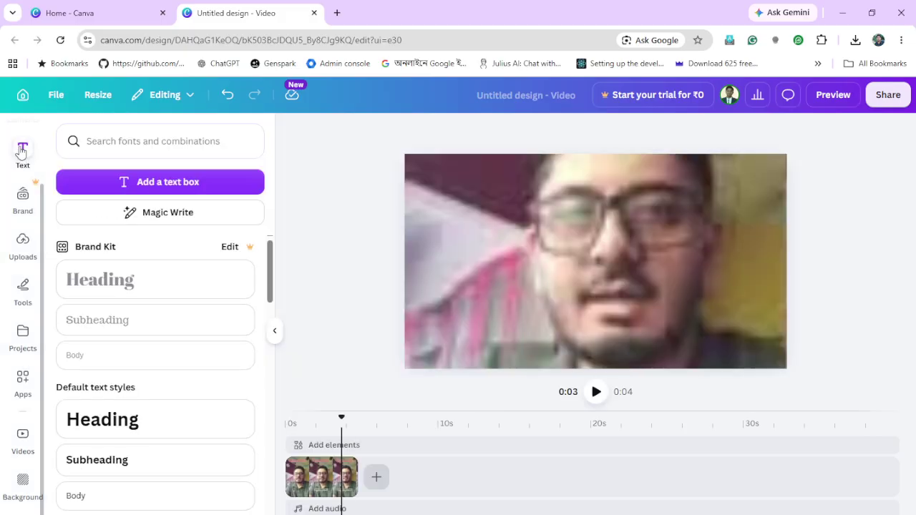
Add a Subheading text box, move it lower on the frame, and align its clip to 0 s
left_click(109, 464)
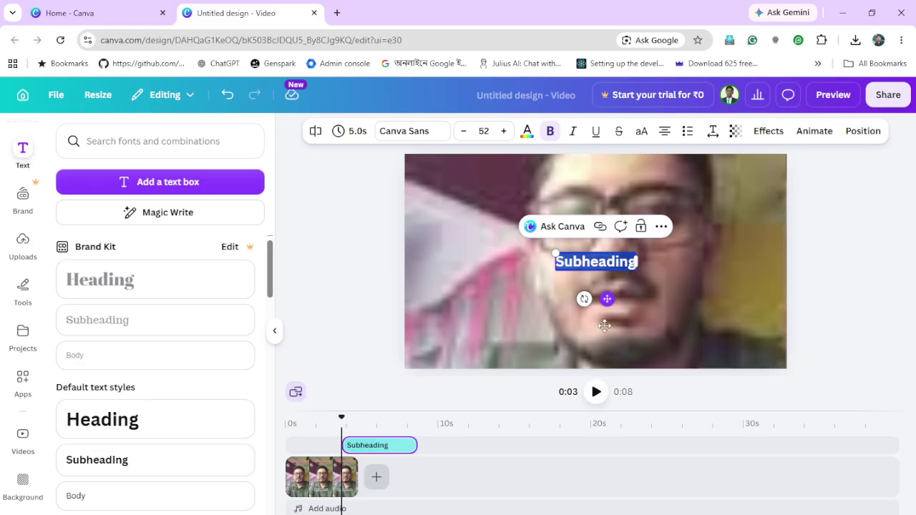
left_click_drag(607, 299, 606, 378)
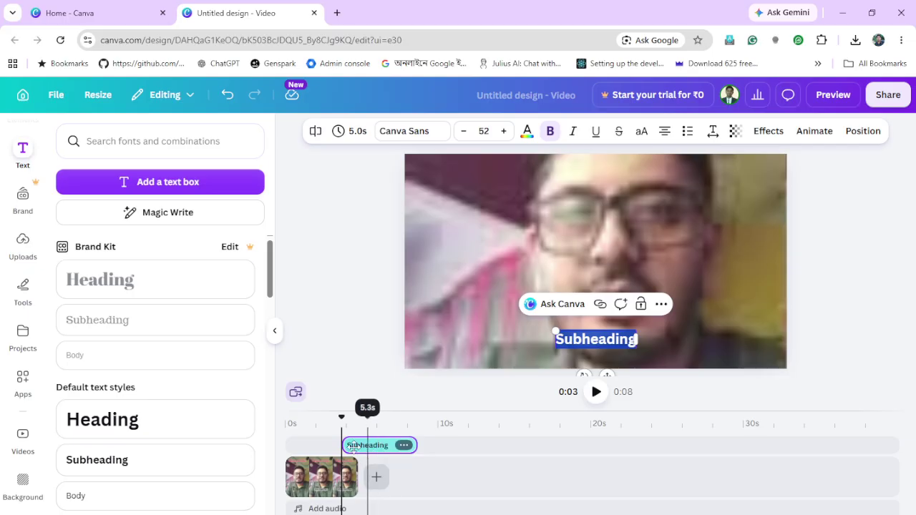
left_click_drag(369, 450, 310, 448)
left_click_drag(344, 417, 287, 419)
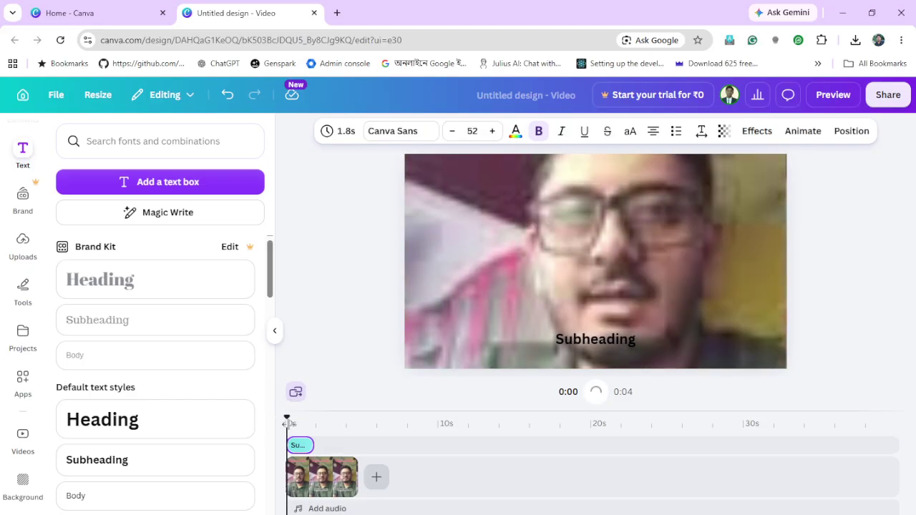
left_click(337, 13)
Type the speaker's name phonetically in Google Input Tools Bengali and select the Bengali result
left_click(430, 69)
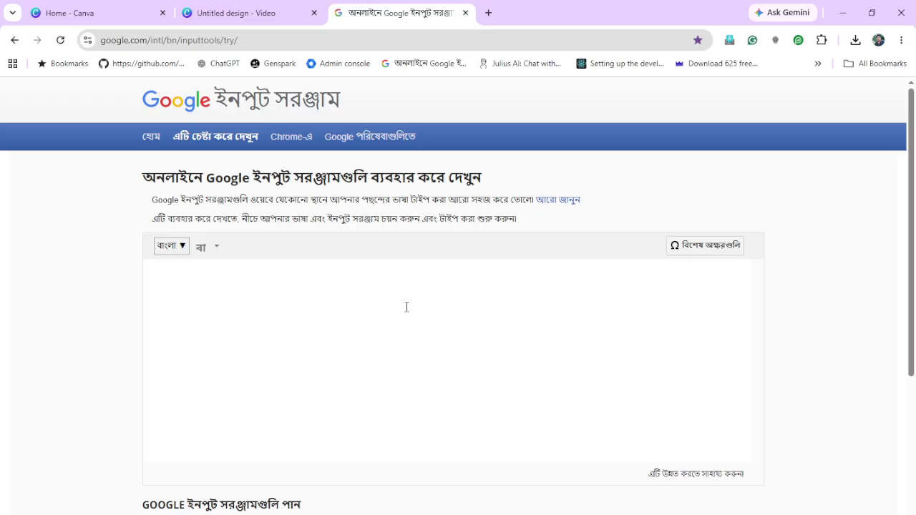
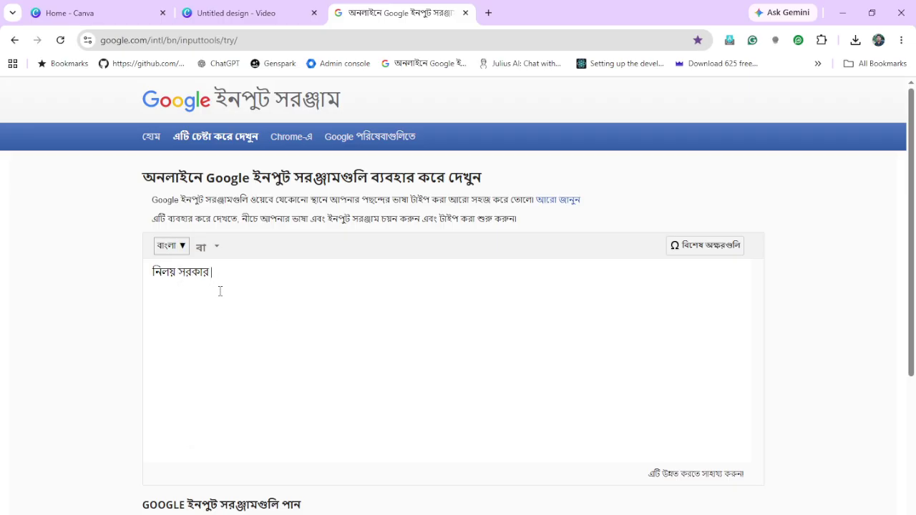
left_click_drag(211, 275, 129, 281)
key("ctrl+c")
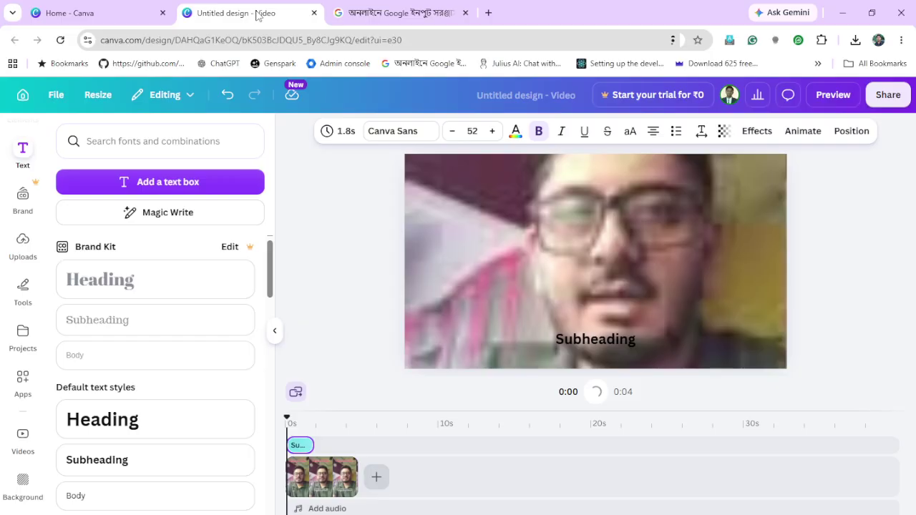
left_click(260, 12)
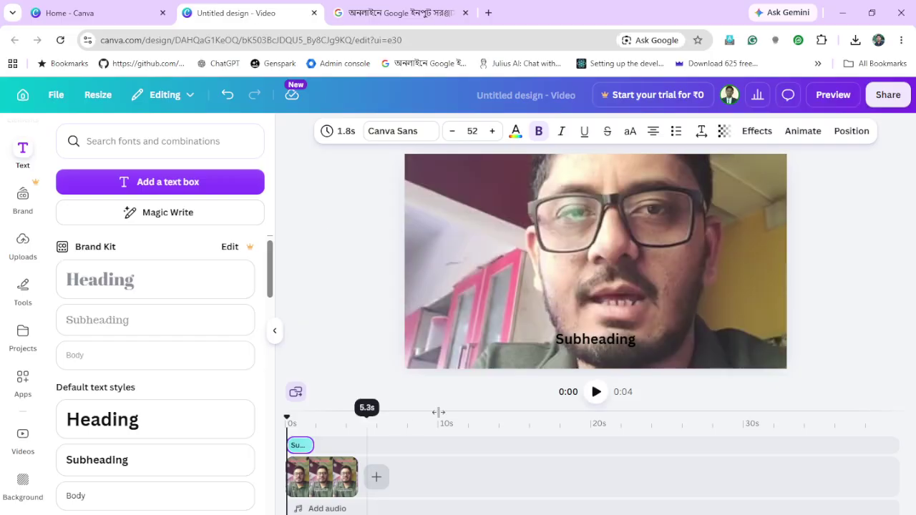
Replace the Subheading with the pasted Bengali name and set it in the Hind Siliguri font
double_click(611, 338)
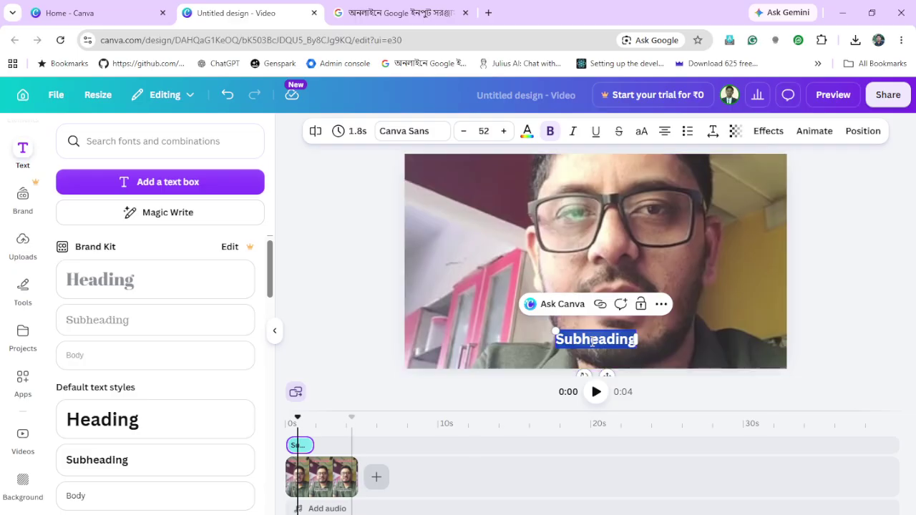
key("ctrl+v")
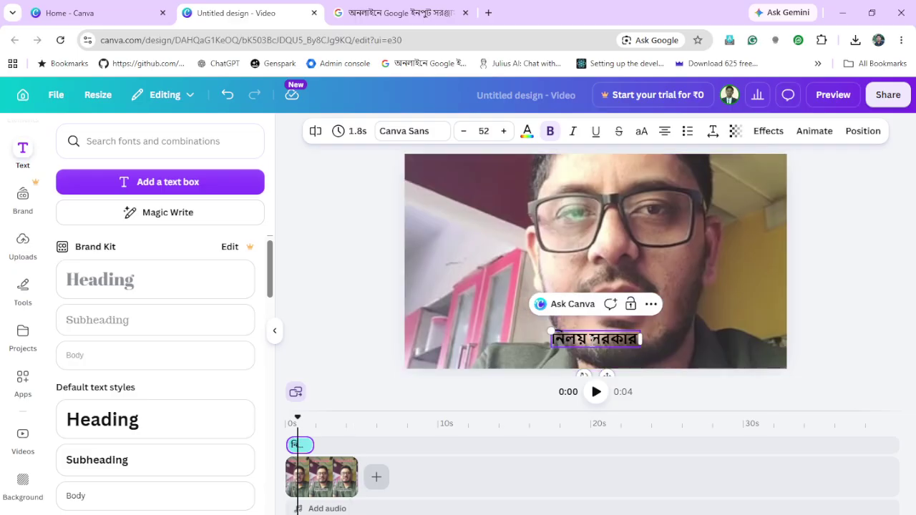
triple_click(593, 342)
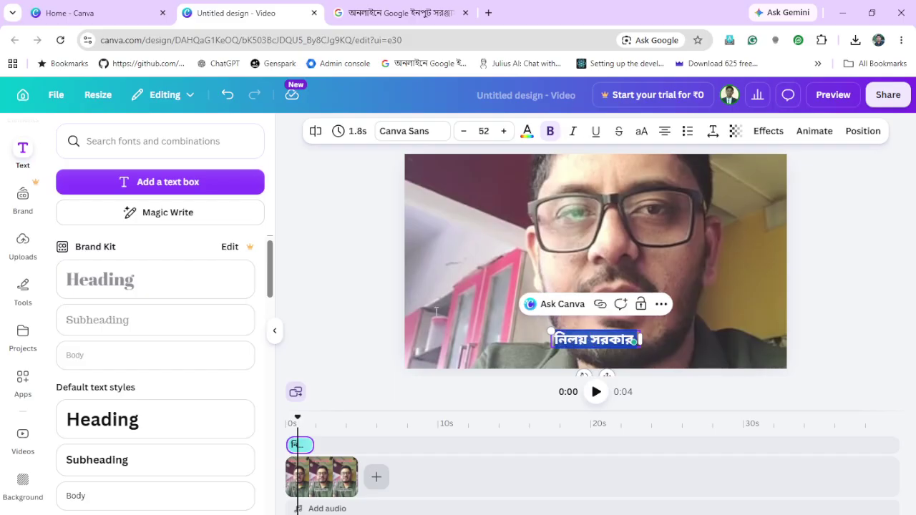
left_click(416, 131)
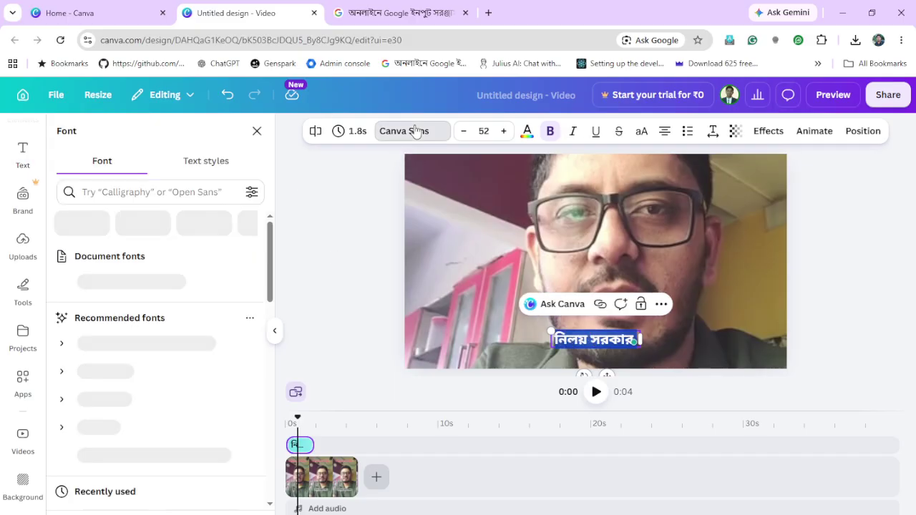
left_click(192, 194)
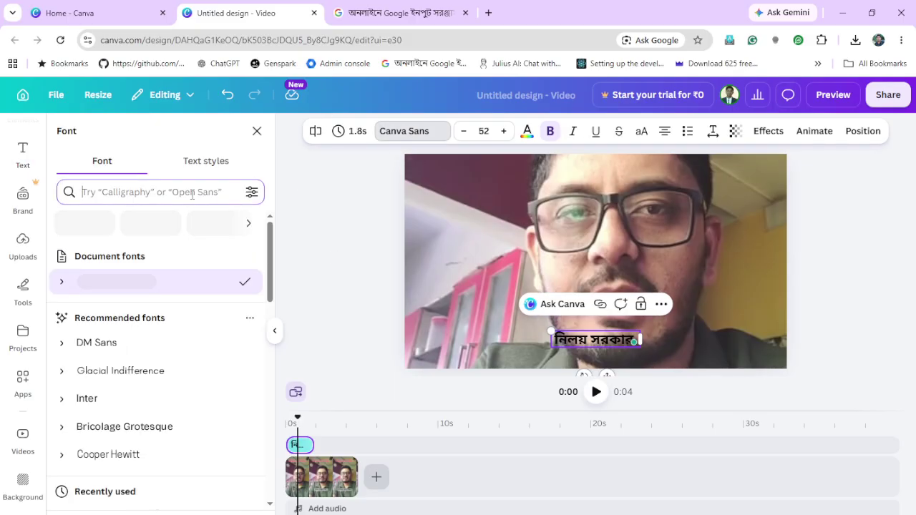
type("hind")
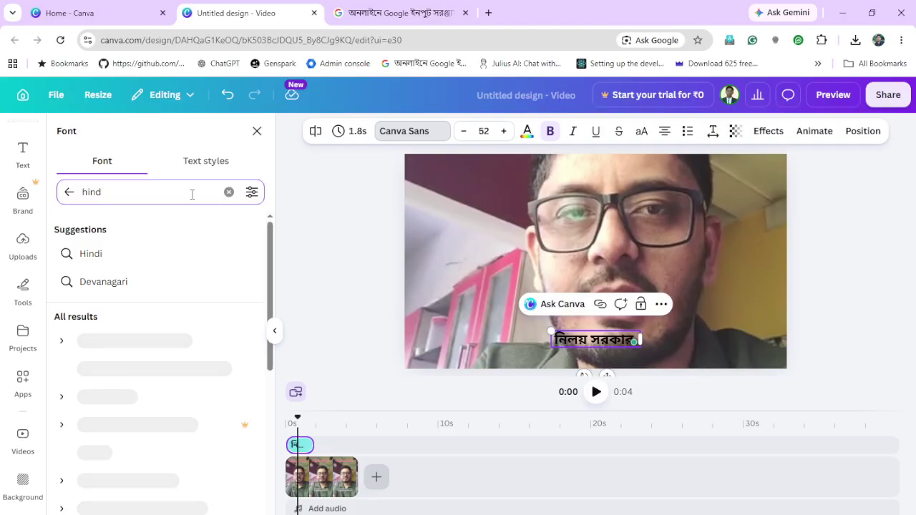
type(" sili")
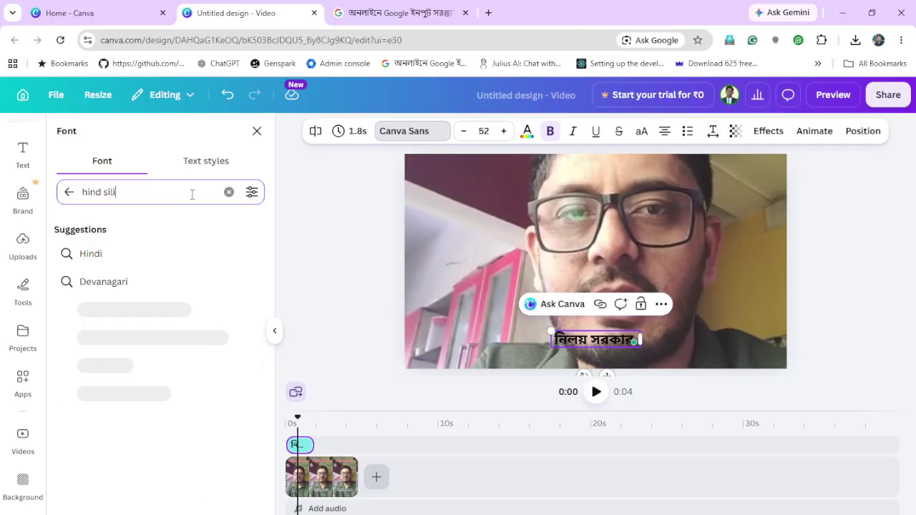
type("g")
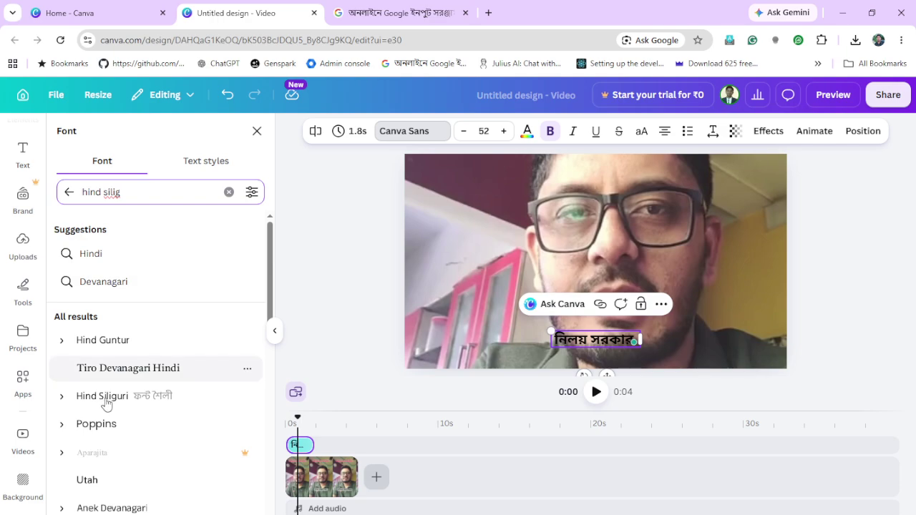
left_click(107, 401)
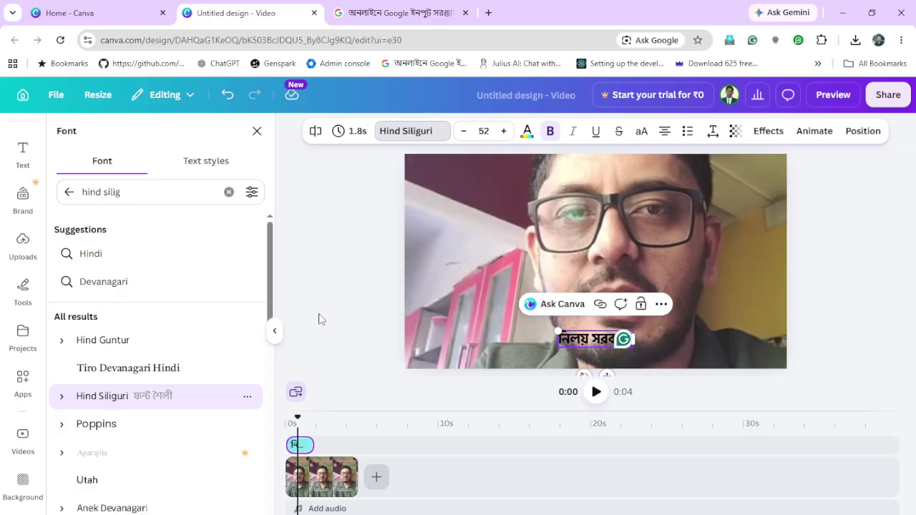
left_click(528, 134)
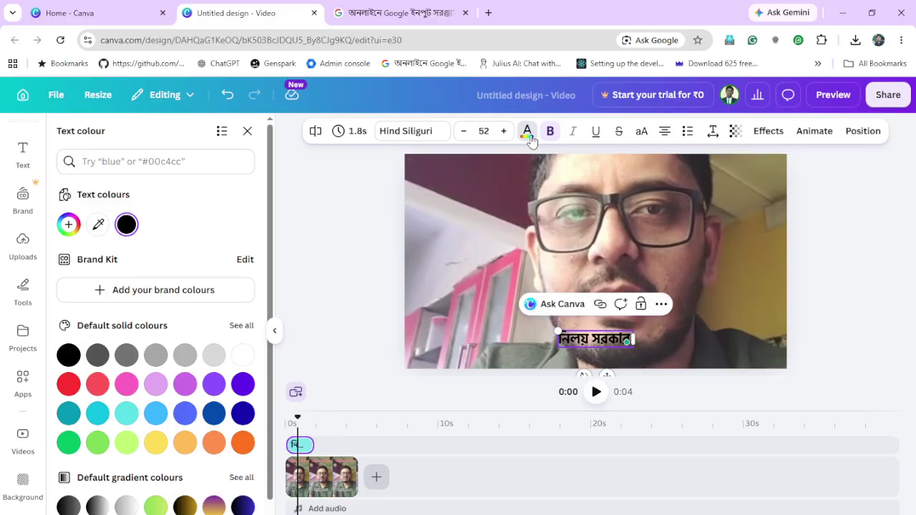
Try yellow, red, black and white as the title's text colour
left_click(159, 454)
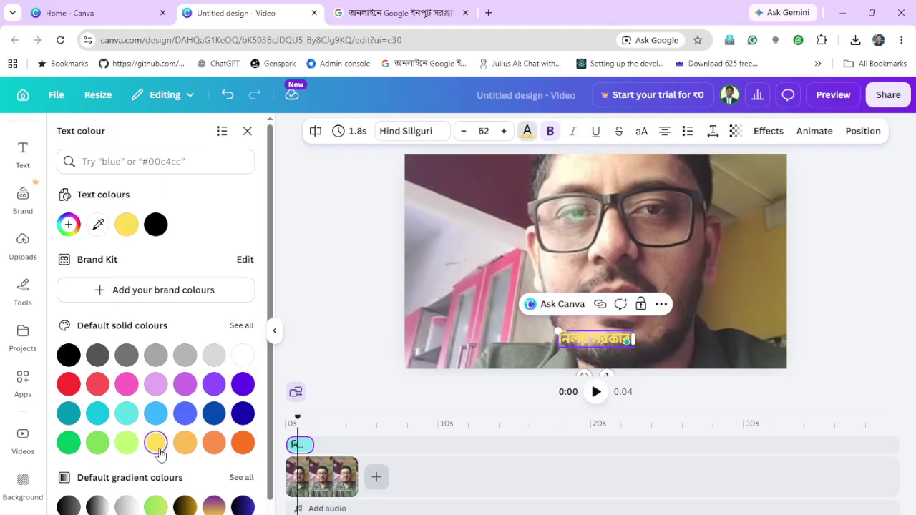
left_click(69, 385)
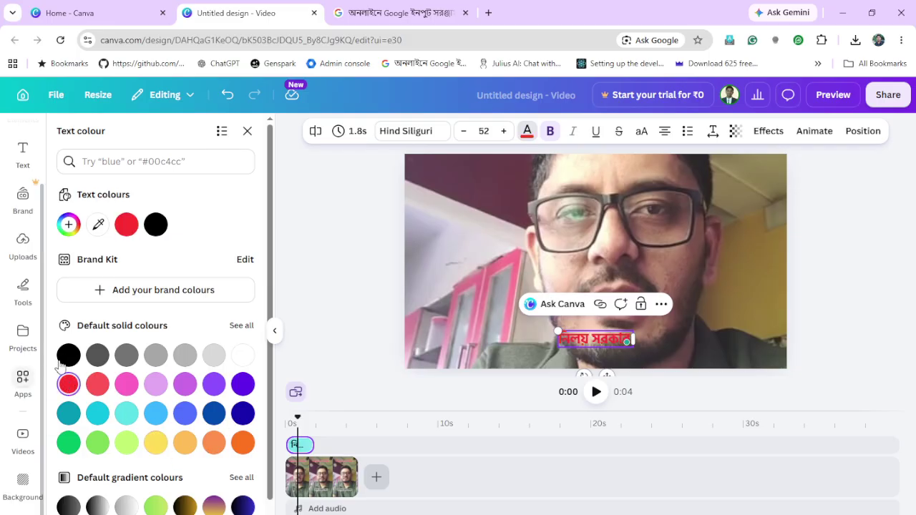
left_click(68, 356)
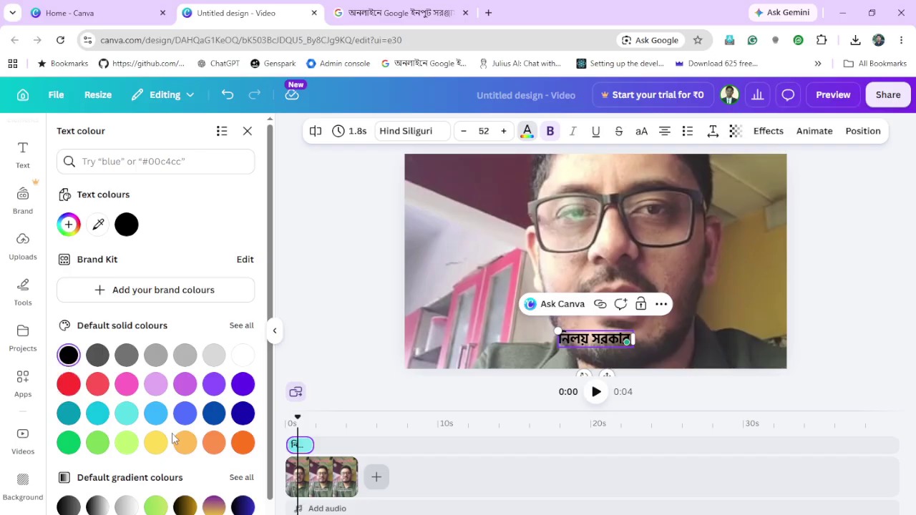
left_click(244, 357)
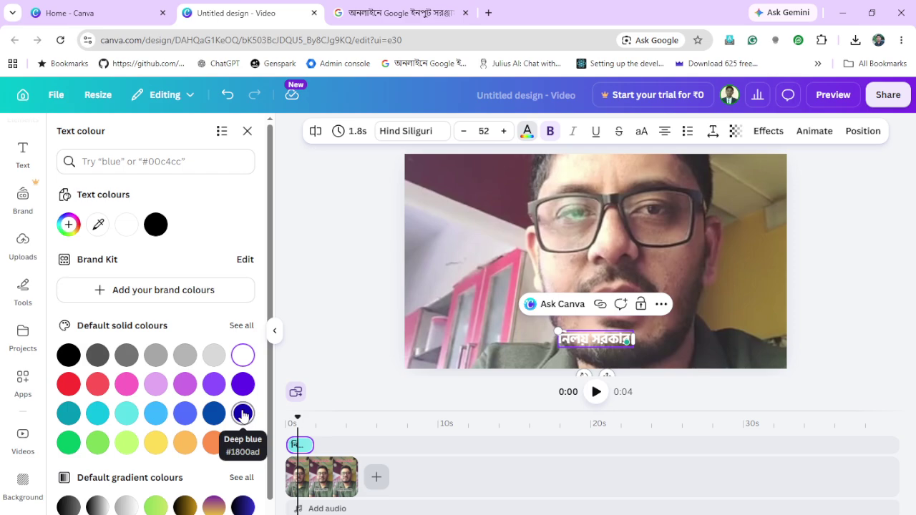
scroll(243, 414, "down", 1)
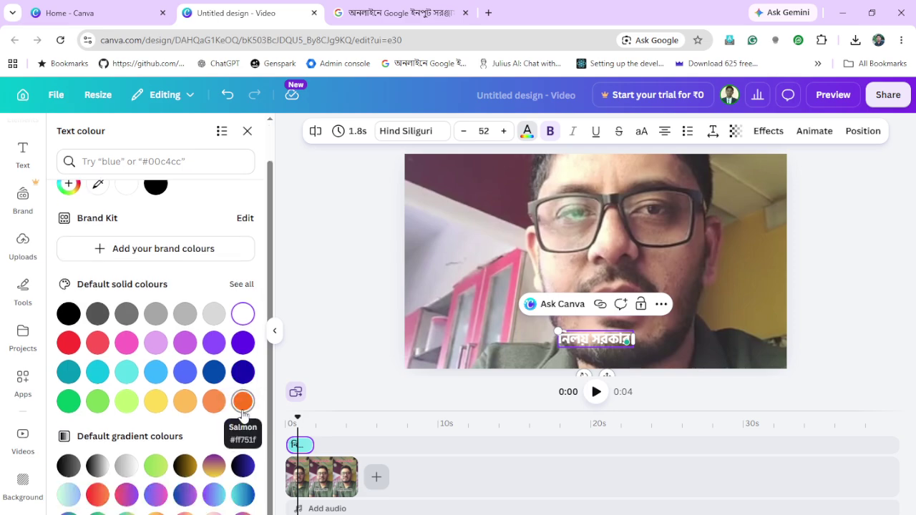
Apply the 70s text effect to the Bengali name title
left_click(776, 134)
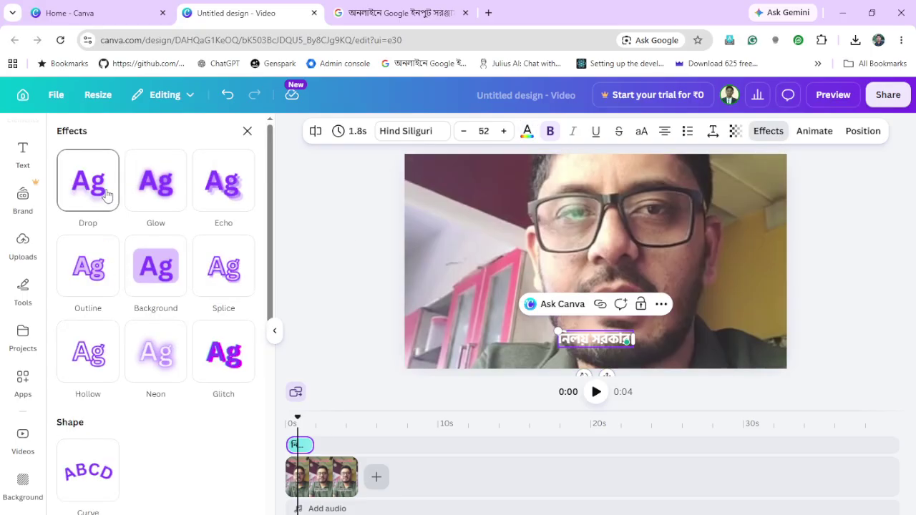
scroll(150, 351, "down", 5)
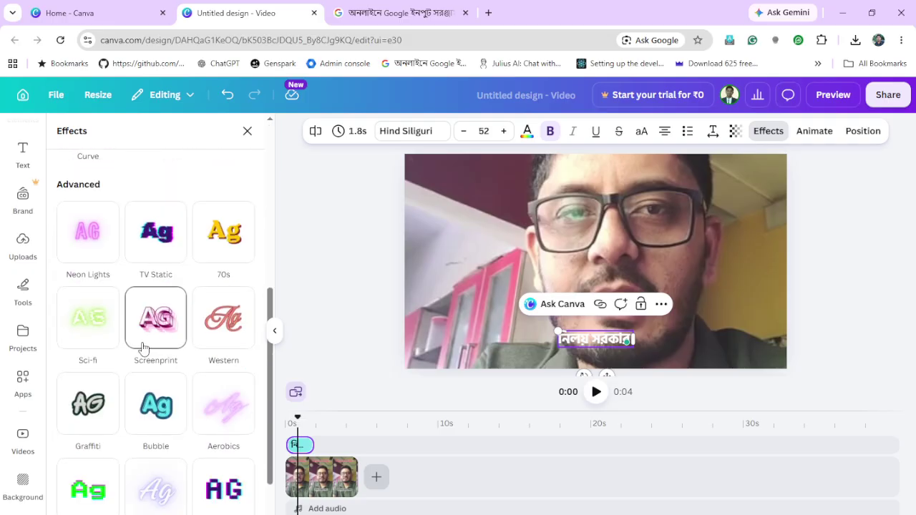
scroll(144, 349, "down", 2)
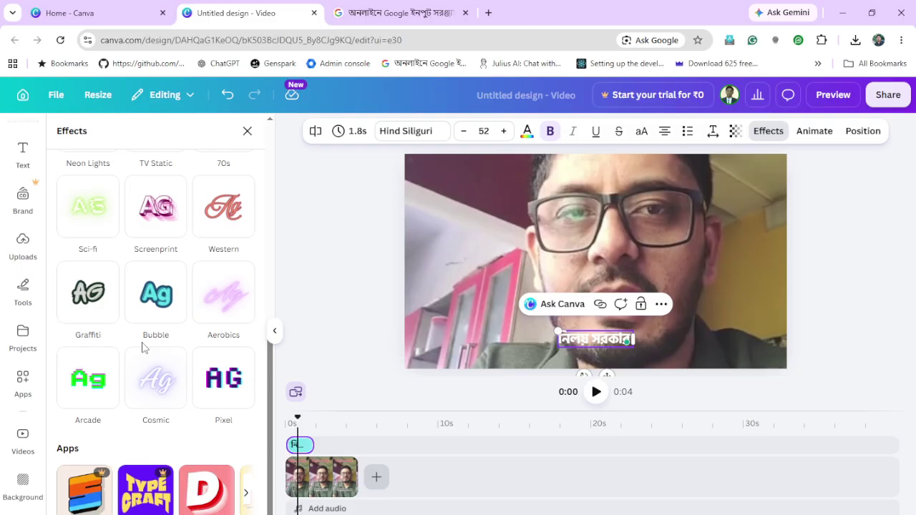
left_click(246, 494)
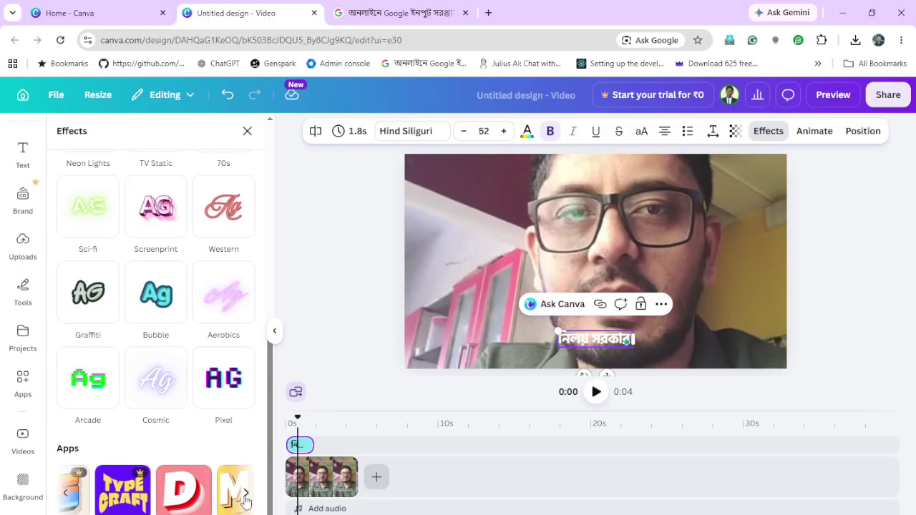
left_click(246, 494)
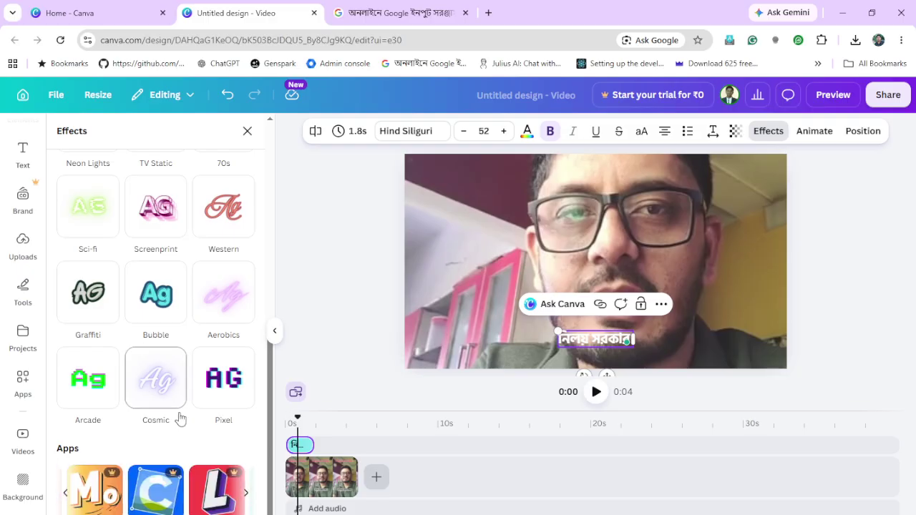
scroll(180, 419, "up", 3)
left_click(229, 376)
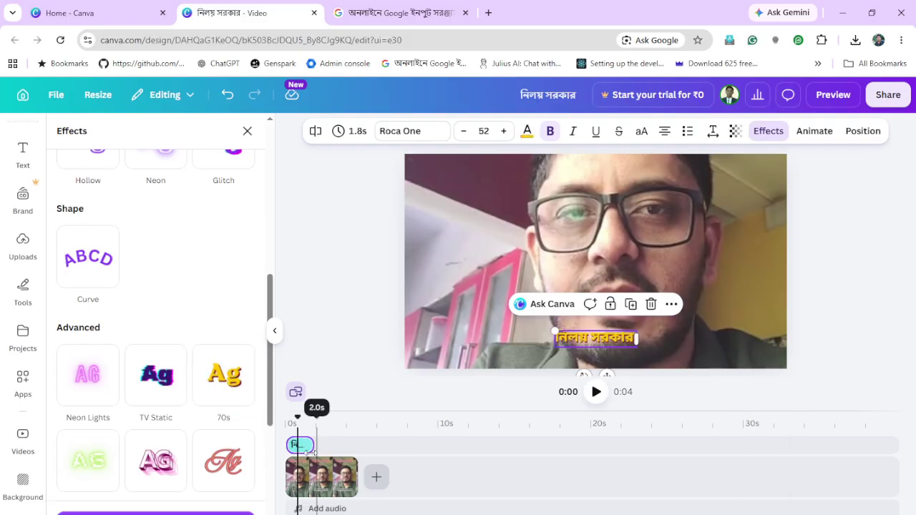
left_click(301, 445)
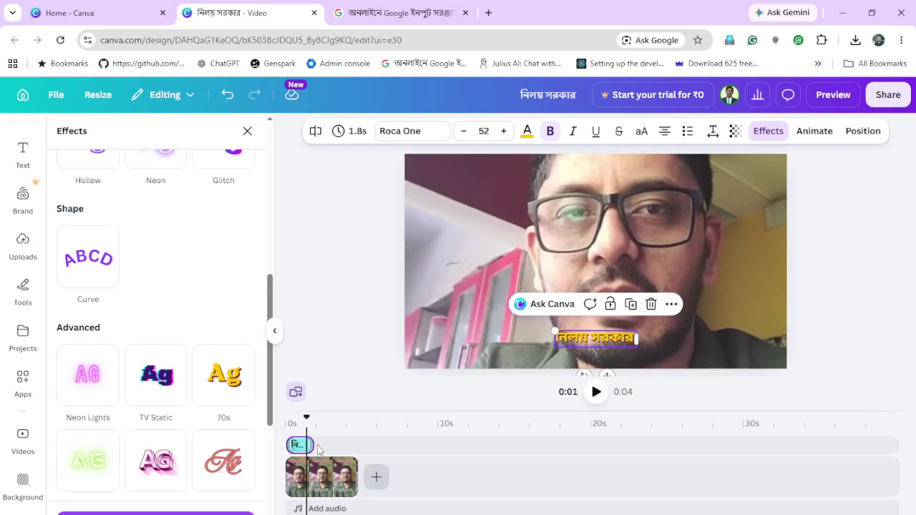
Paste a copy of the name title at the 2.4-second mark
left_click(324, 451)
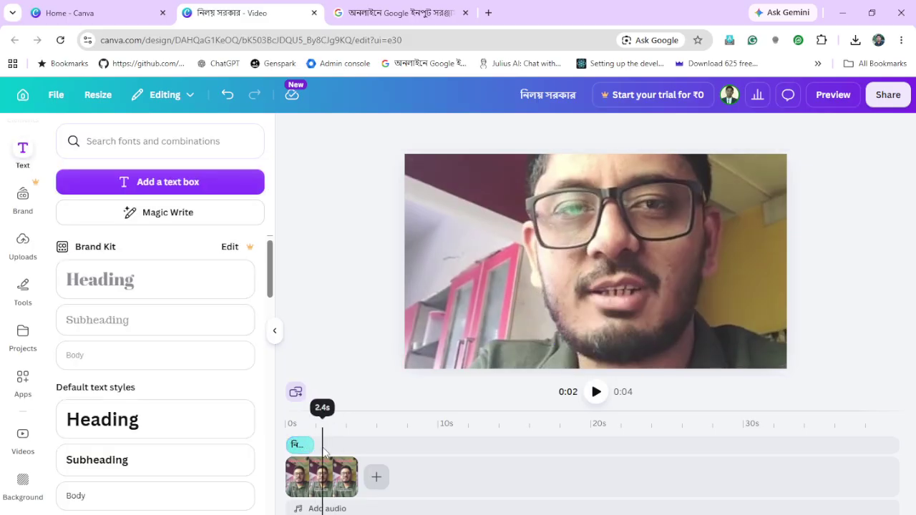
key("ctrl+v")
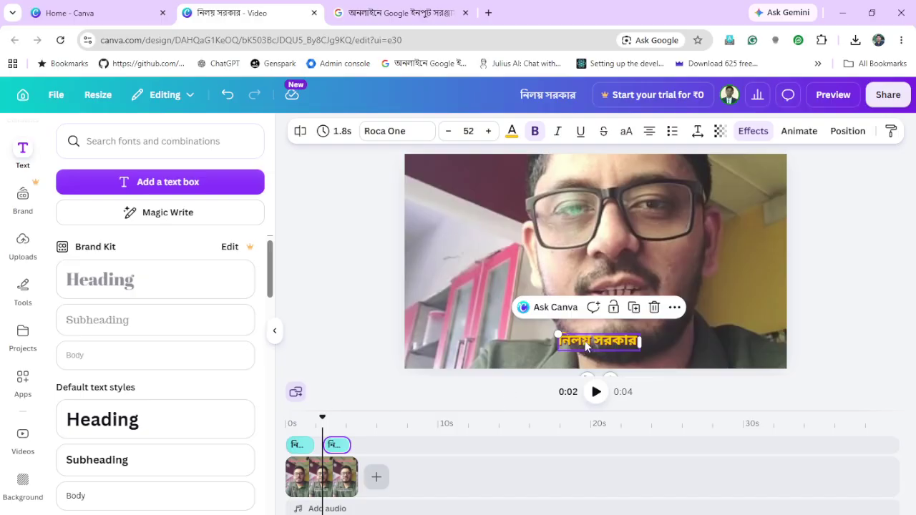
Type 'barackpur' on a new line, choose the ব্যারাকপুর suggestion, and select the word
left_click(401, 12)
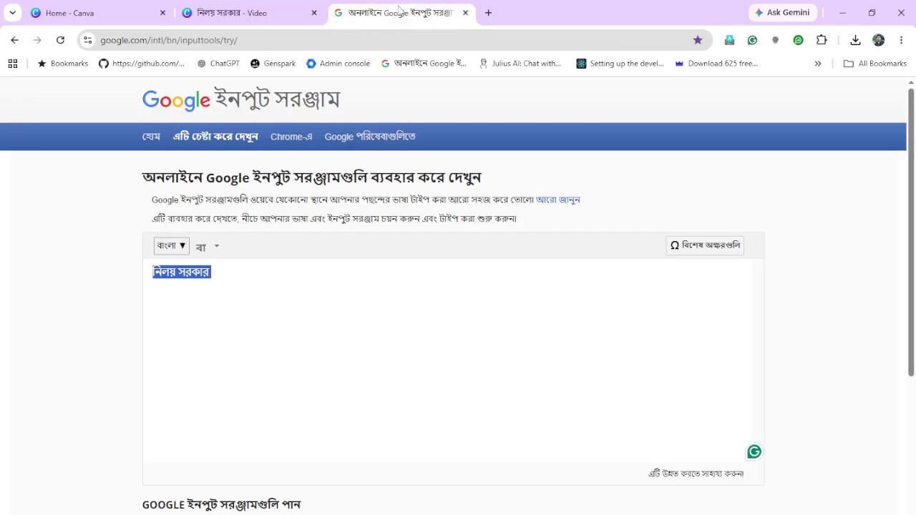
left_click(272, 278)
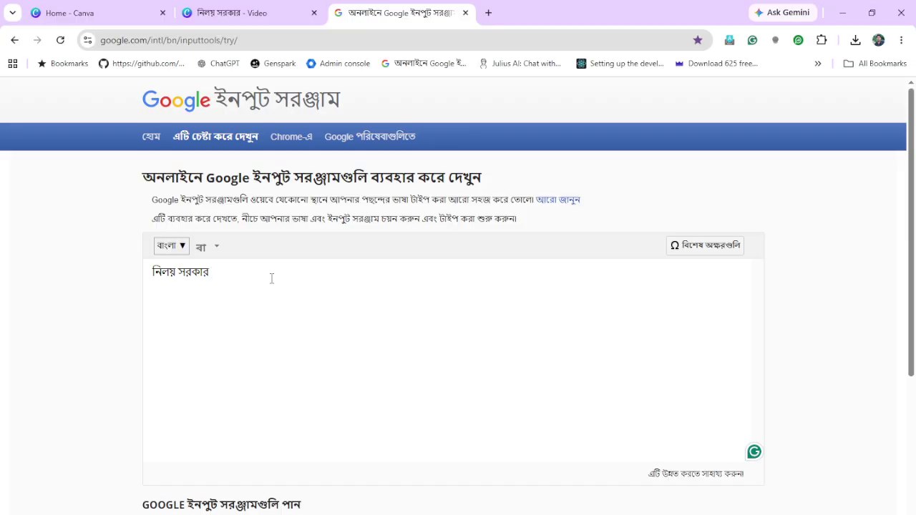
type("barac")
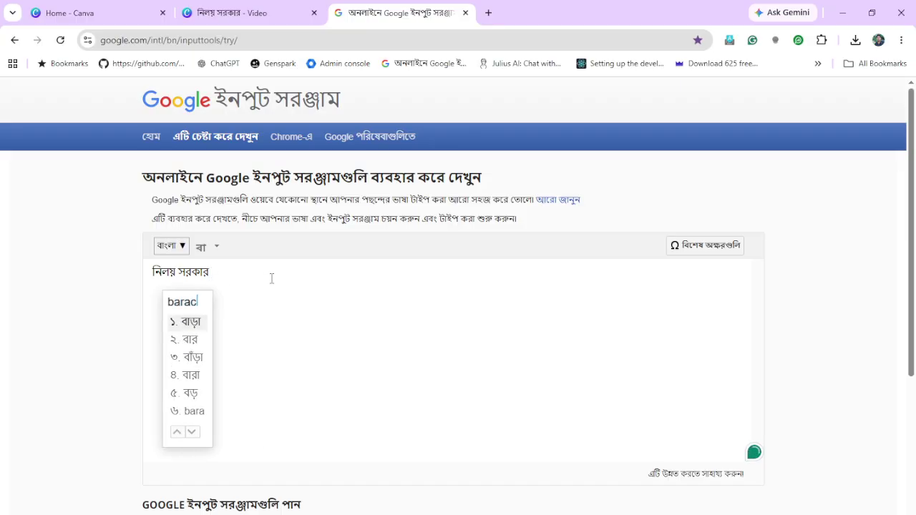
type("kpur")
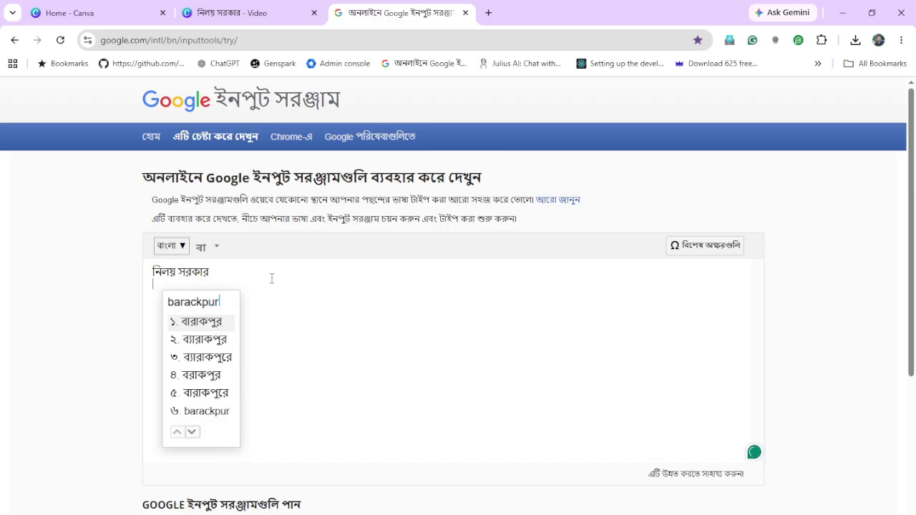
left_click(209, 345)
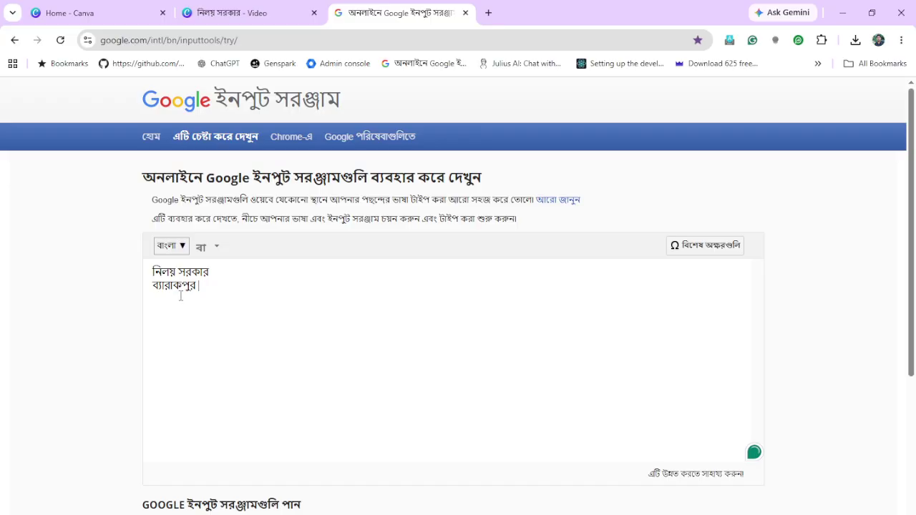
double_click(178, 287)
key("ctrl+c")
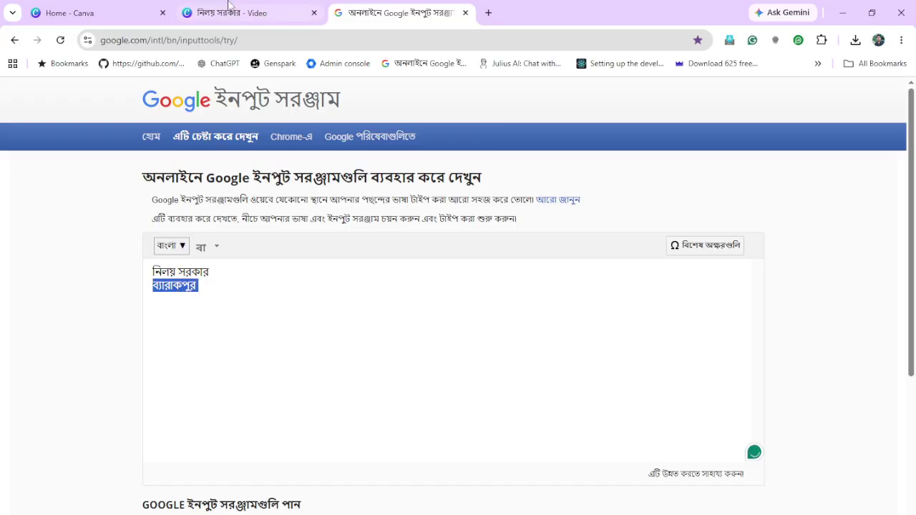
Paste ব্যারাকপুর over the second gold title and play the video from the start
left_click(223, 12)
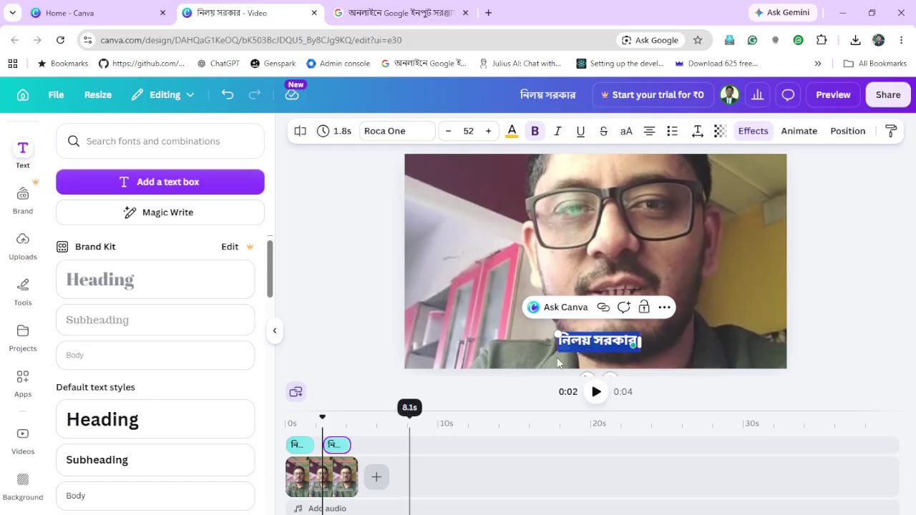
key("ctrl+v")
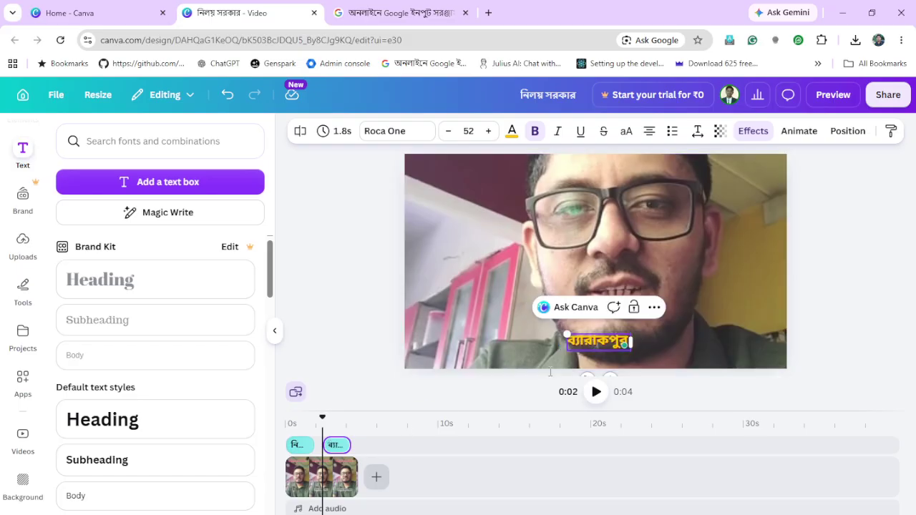
left_click(291, 424)
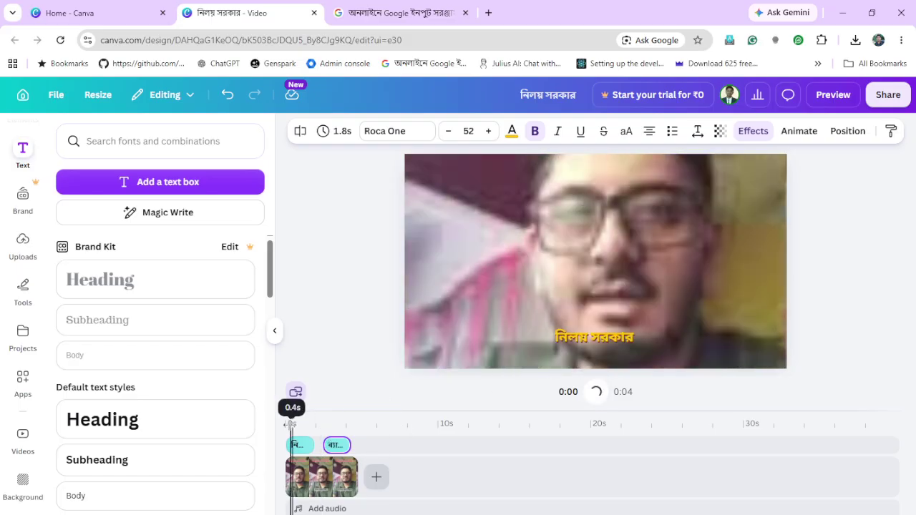
left_click(596, 394)
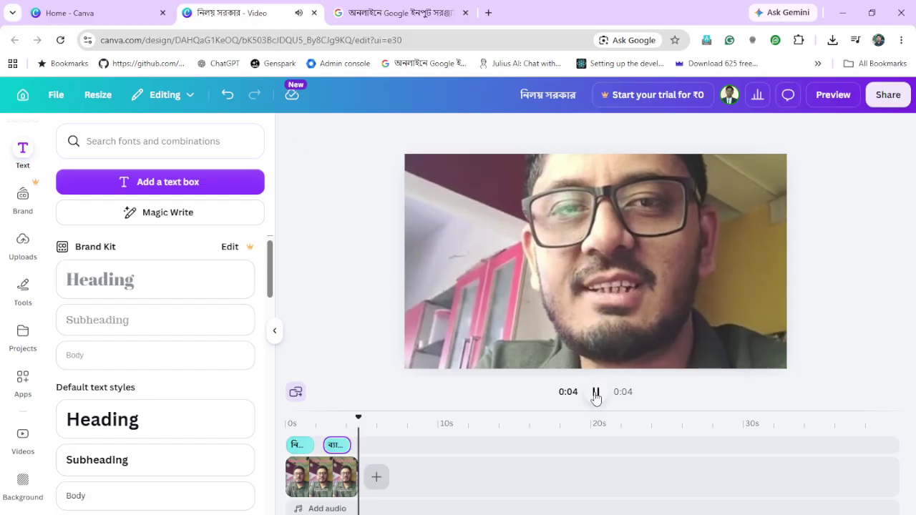
Append the 12.0s Trending stock video after the talking-head clip, making the video 16 seconds
left_click(378, 483)
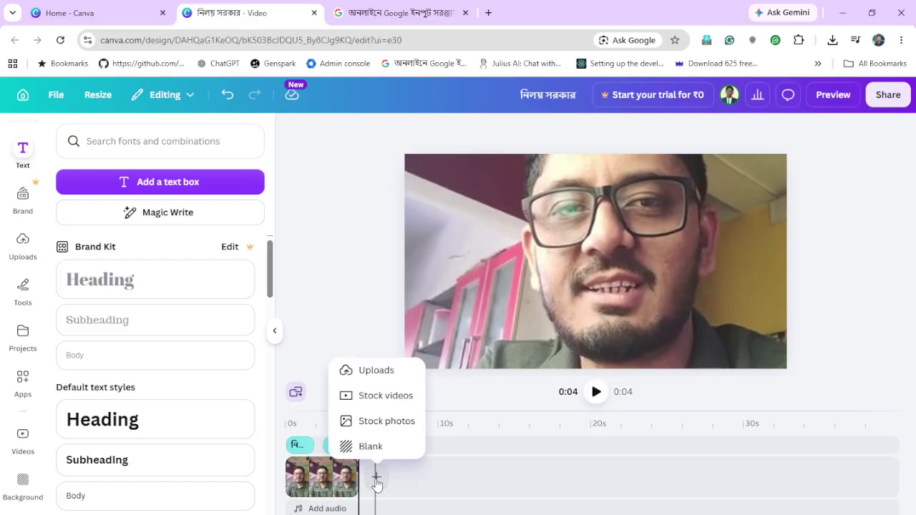
left_click(394, 398)
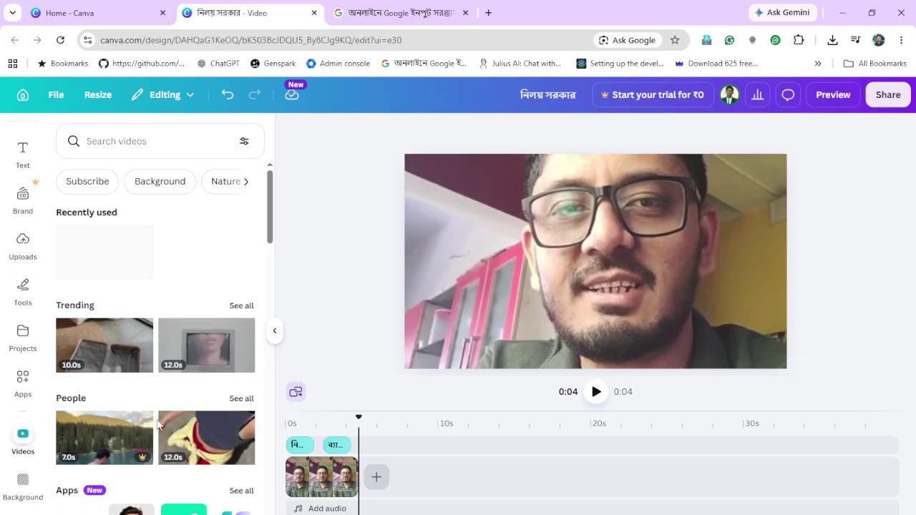
scroll(158, 425, "down", 3)
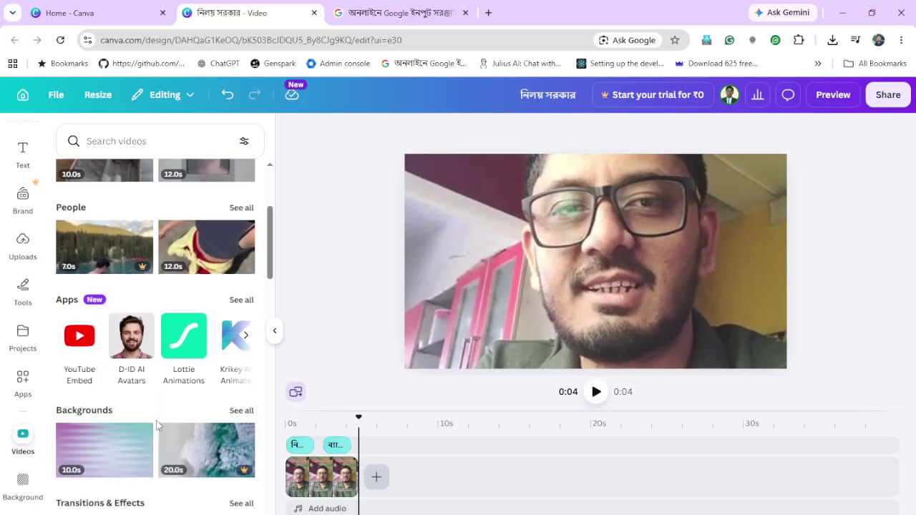
scroll(158, 425, "up", 1)
scroll(157, 426, "up", 2)
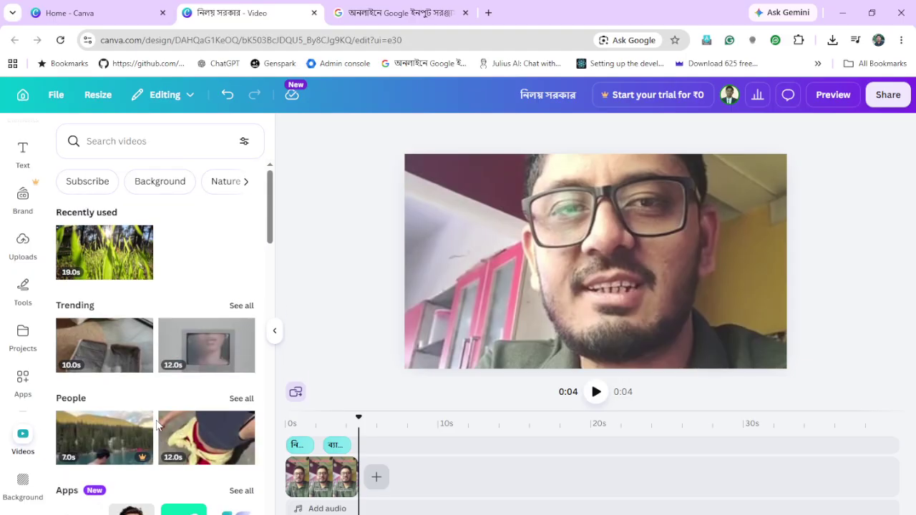
left_click(199, 343)
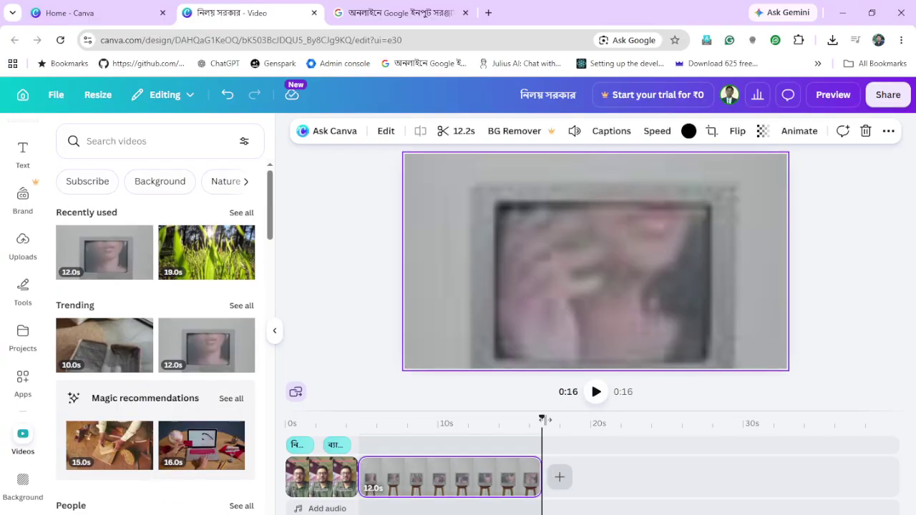
left_click_drag(542, 419, 373, 431)
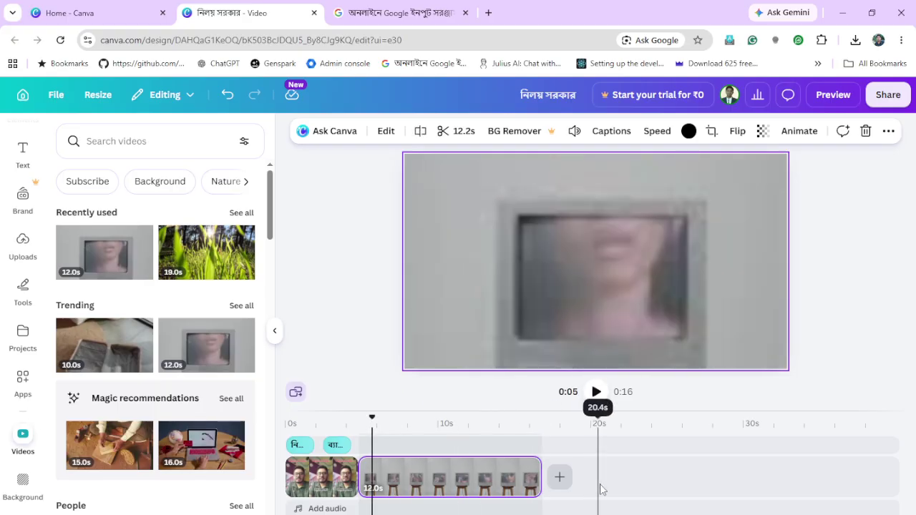
left_click(566, 484)
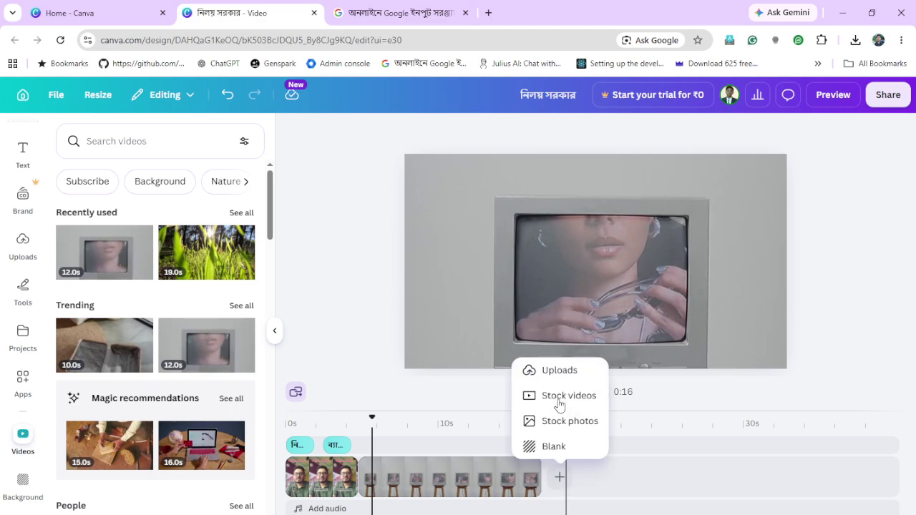
Upload the perplexity ai video file from the external drive into Canva's uploads
left_click(551, 370)
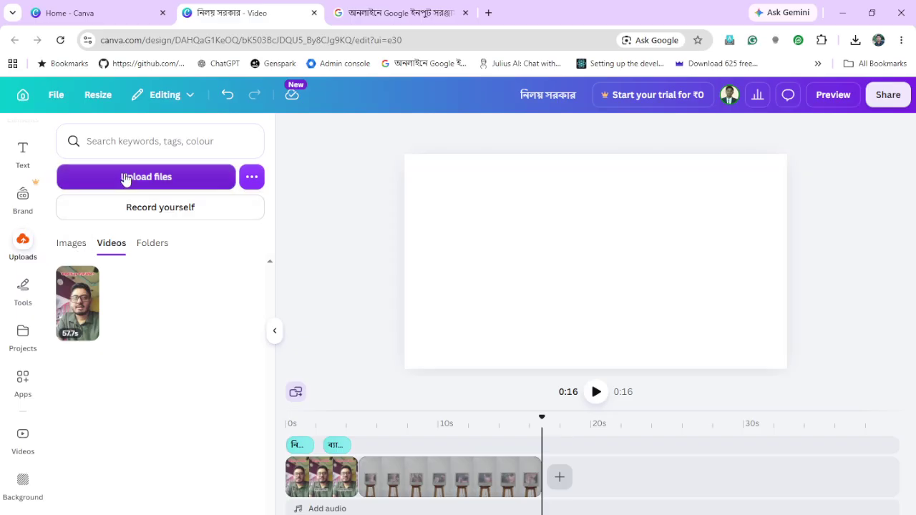
left_click(125, 179)
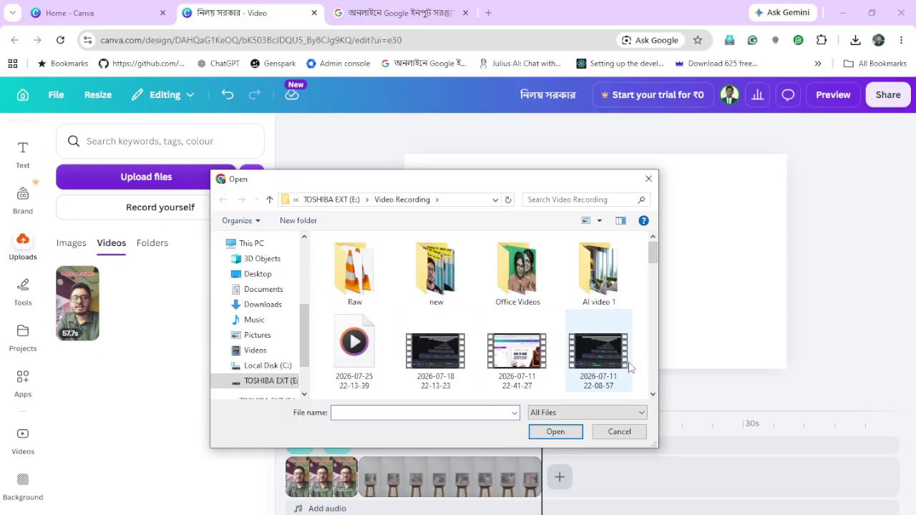
scroll(630, 368, "down", 3)
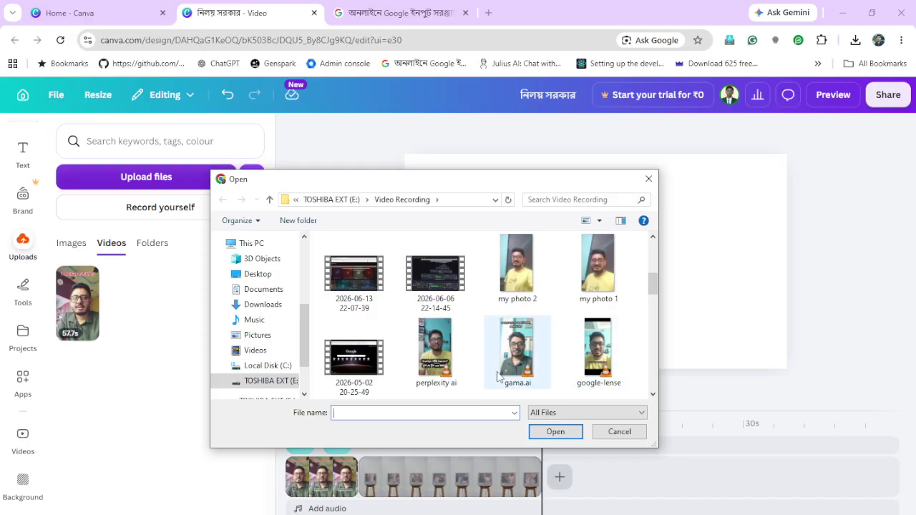
double_click(438, 352)
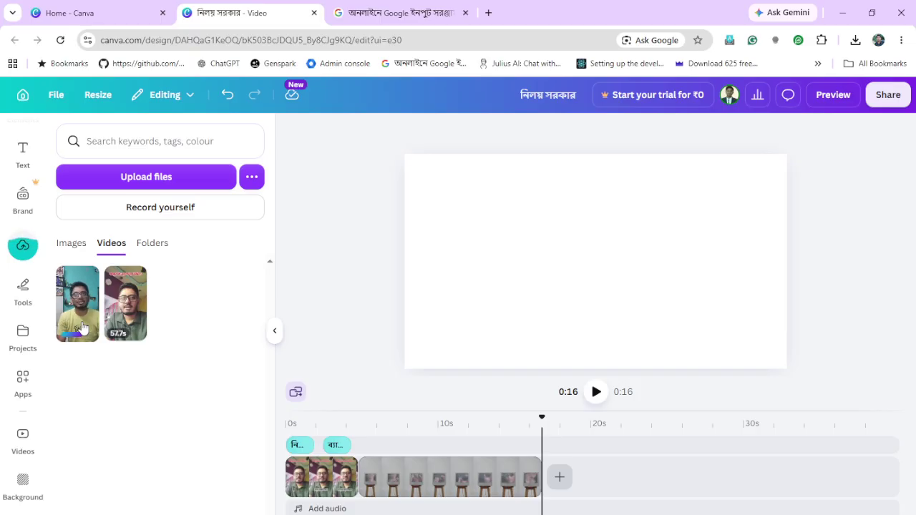
Add the uploaded yellow-shirt video at the end, keeping only its first 4.5 seconds
left_click_drag(83, 308, 563, 489)
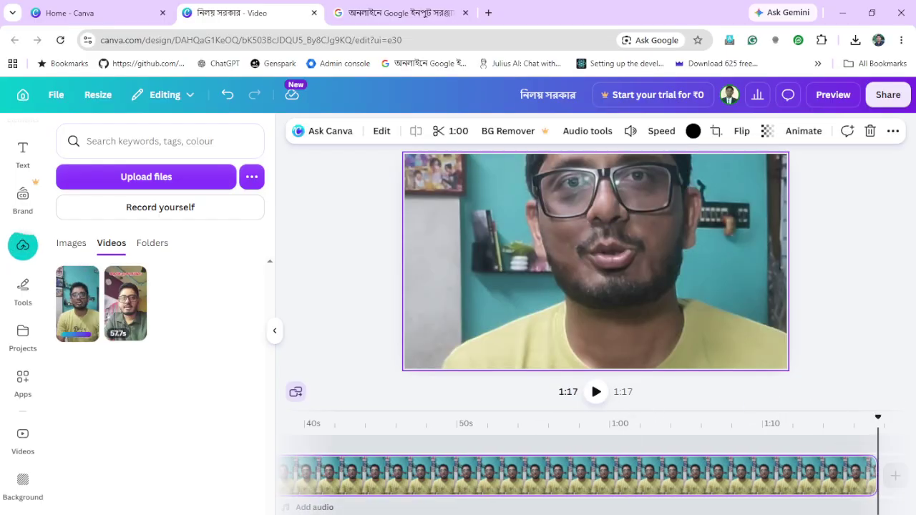
scroll(545, 465, "left", 10)
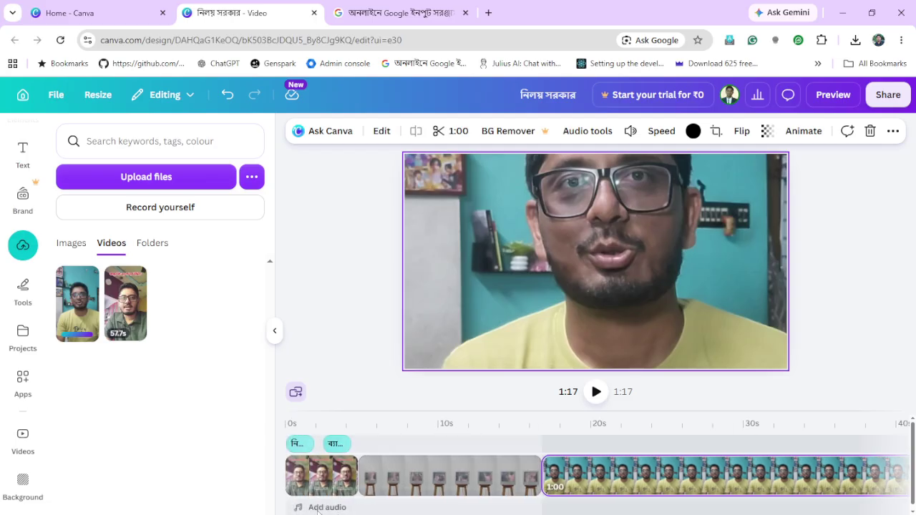
left_click(611, 471)
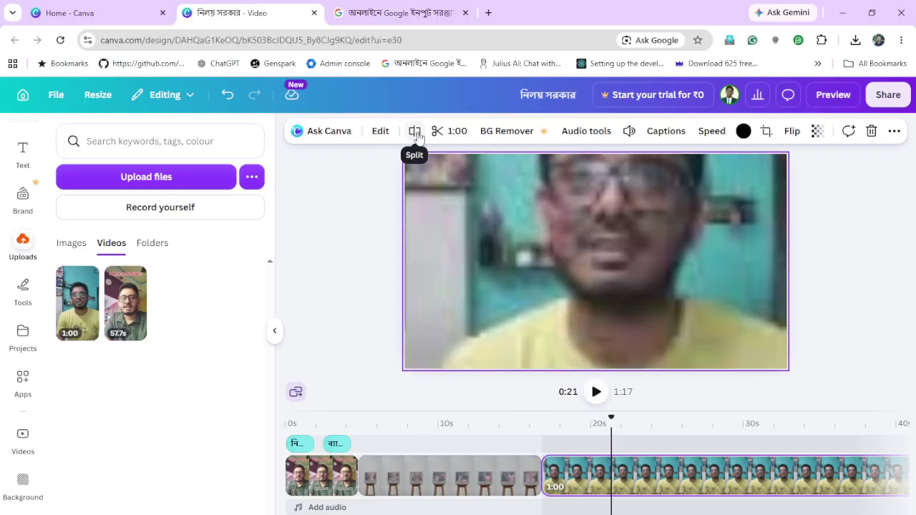
left_click(415, 132)
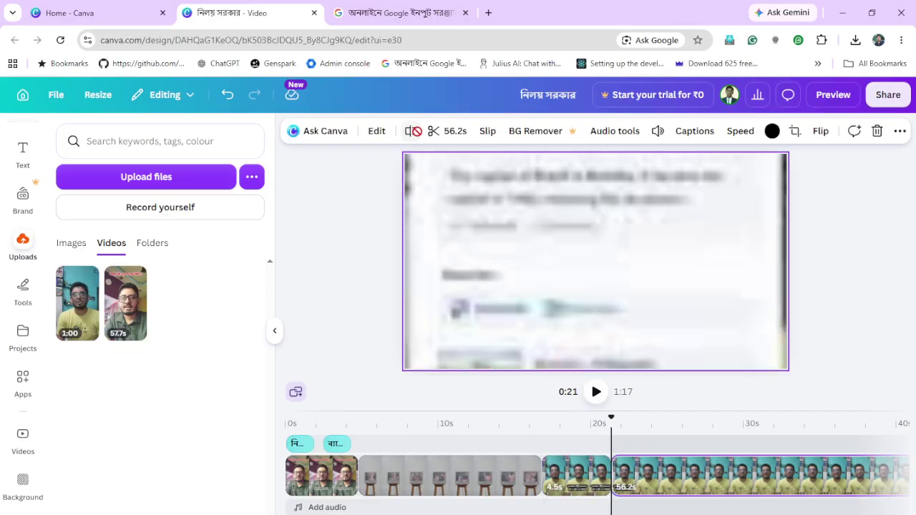
left_click(681, 476)
key("Delete")
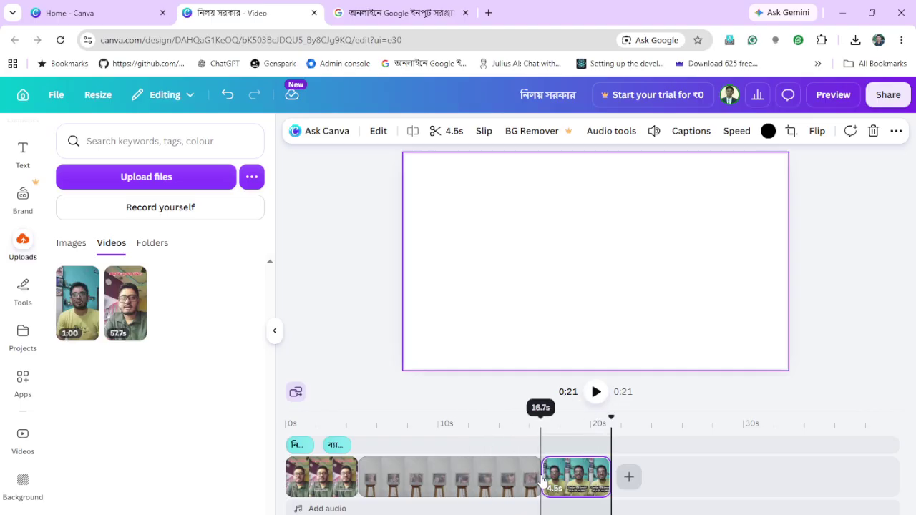
Split the stock clip at 0:09 and delete its last 6.9 seconds
left_click(438, 482)
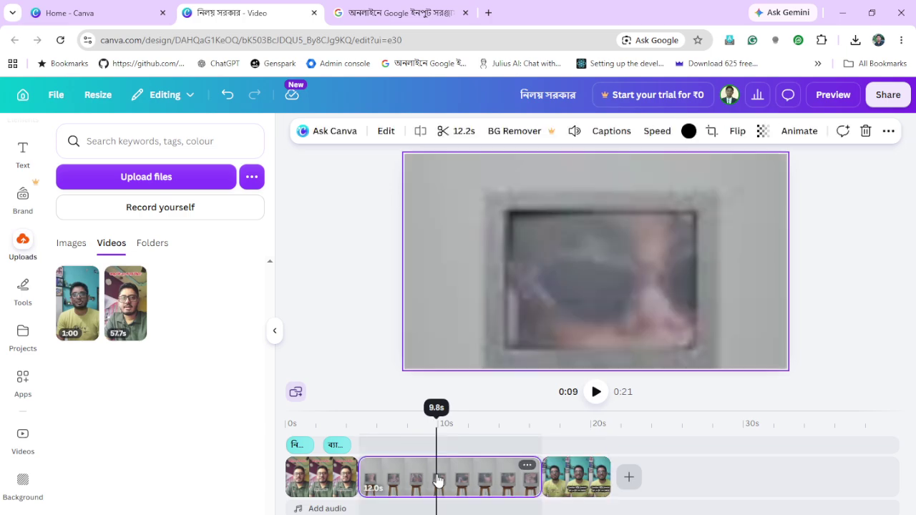
left_click(420, 131)
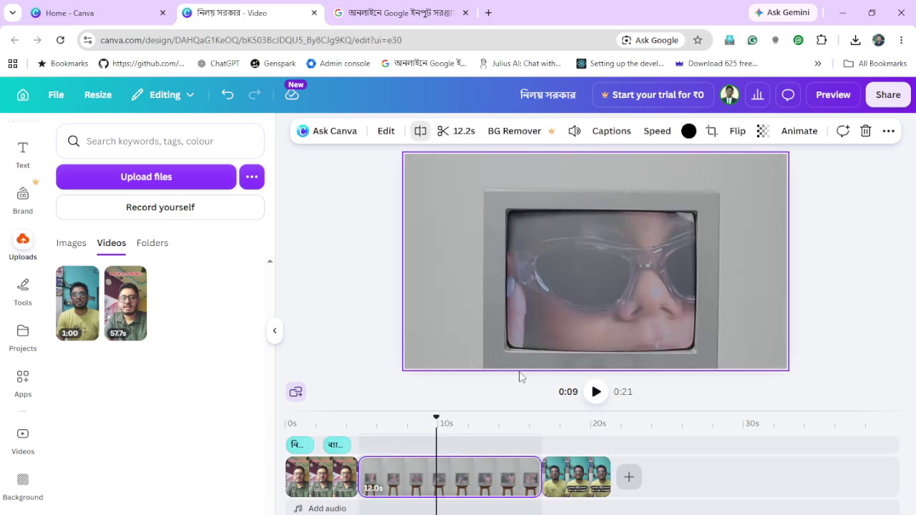
left_click(481, 487)
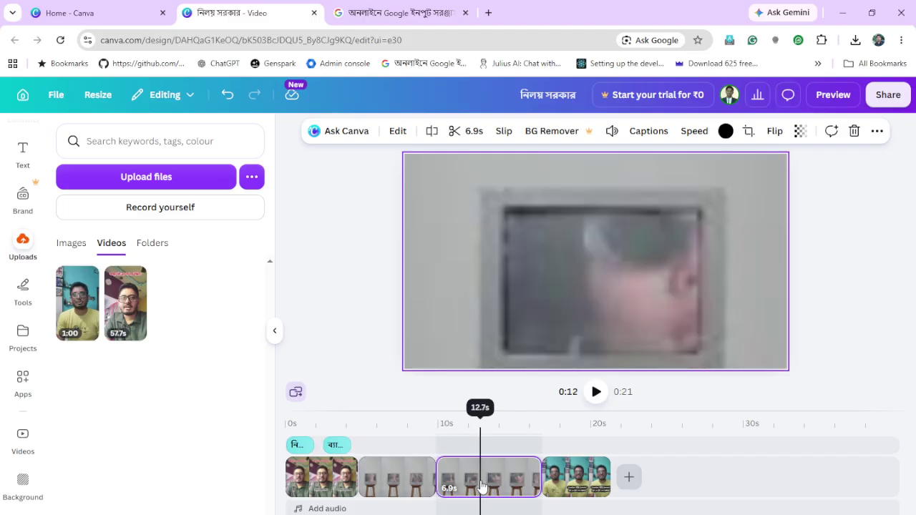
key("Delete")
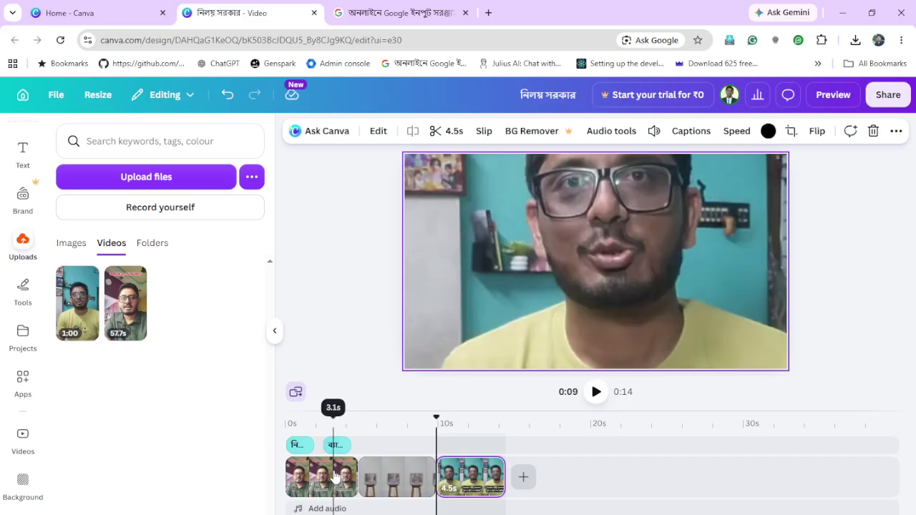
left_click(357, 478)
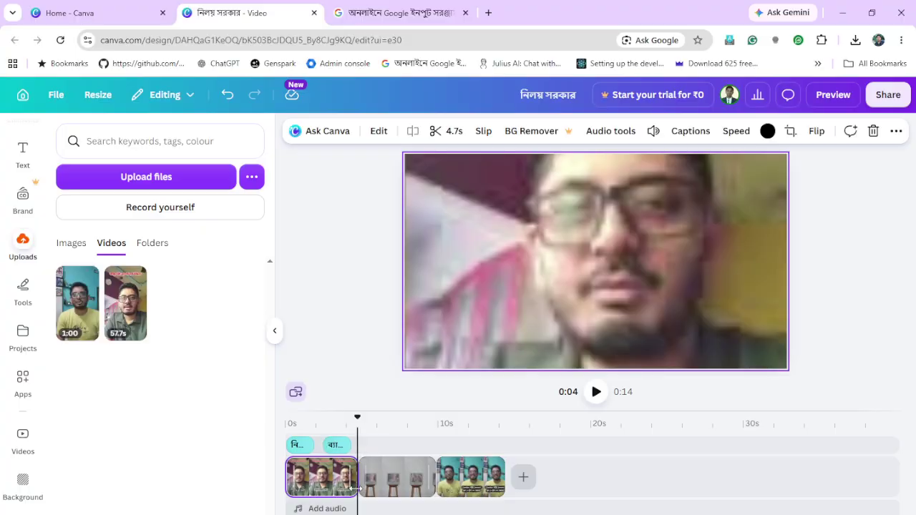
left_click(355, 489)
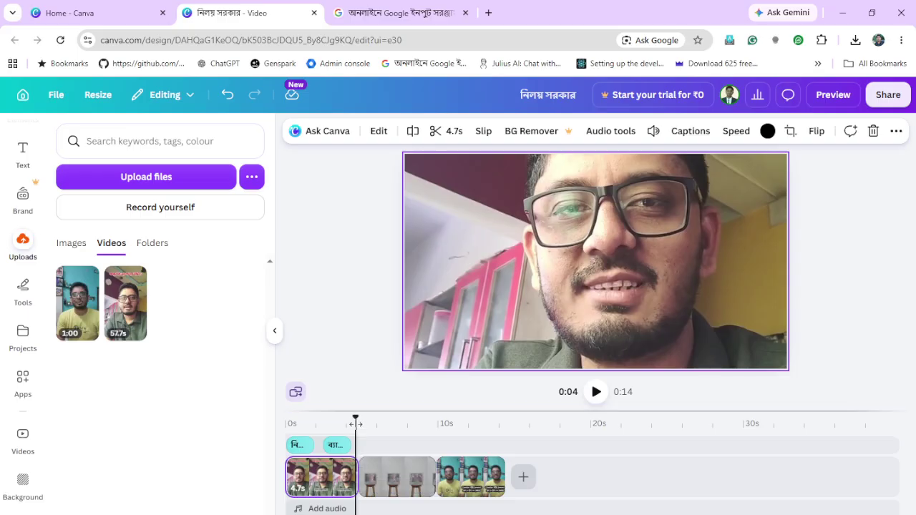
left_click_drag(356, 424, 345, 424)
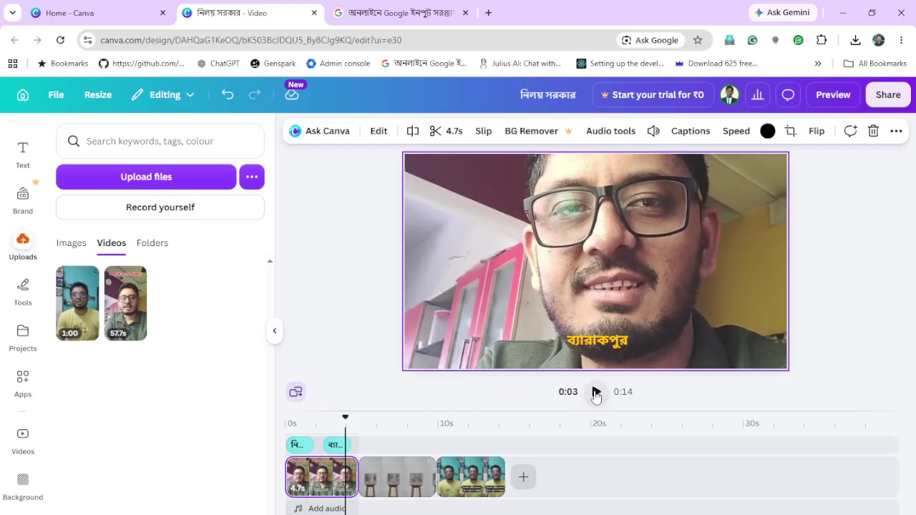
left_click(596, 391)
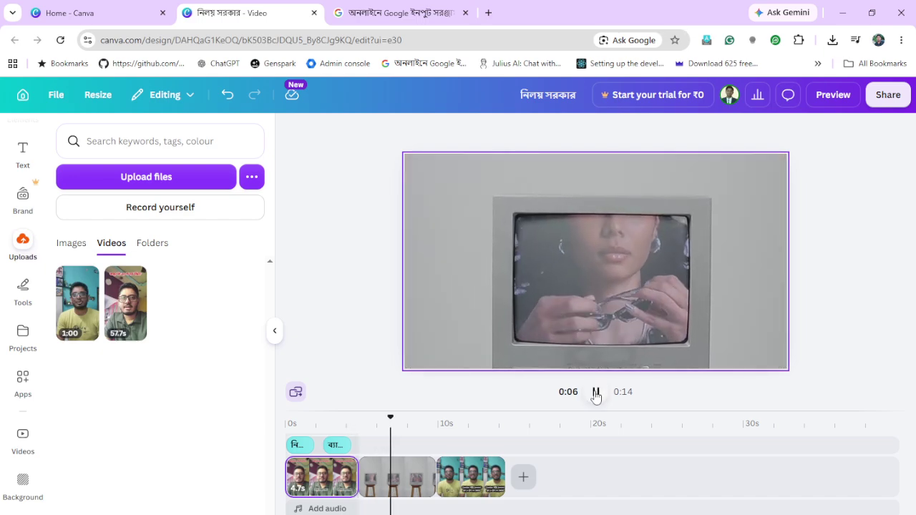
left_click(398, 423)
left_click_drag(393, 424, 330, 429)
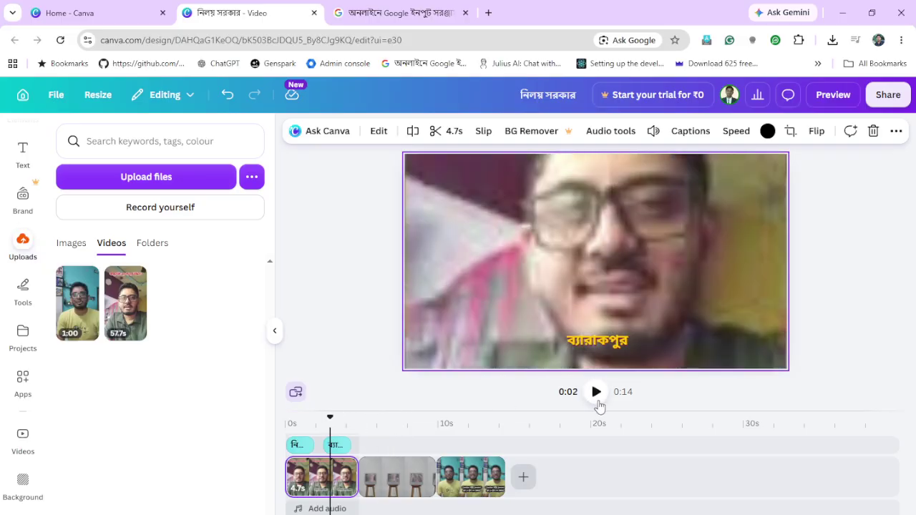
left_click(597, 391)
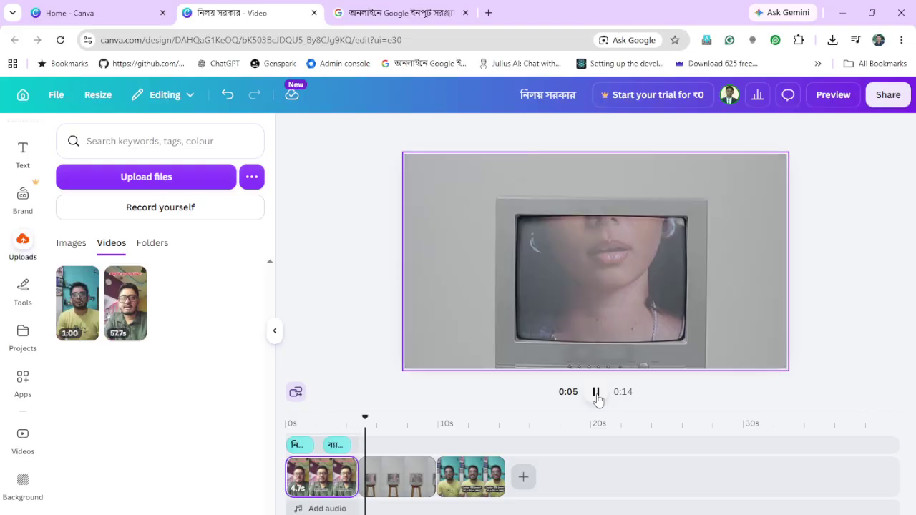
left_click(308, 445)
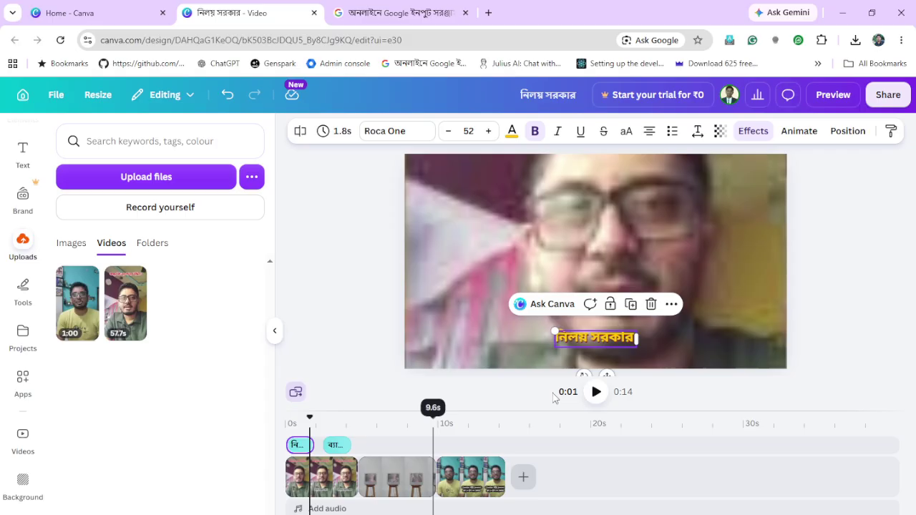
left_click(596, 394)
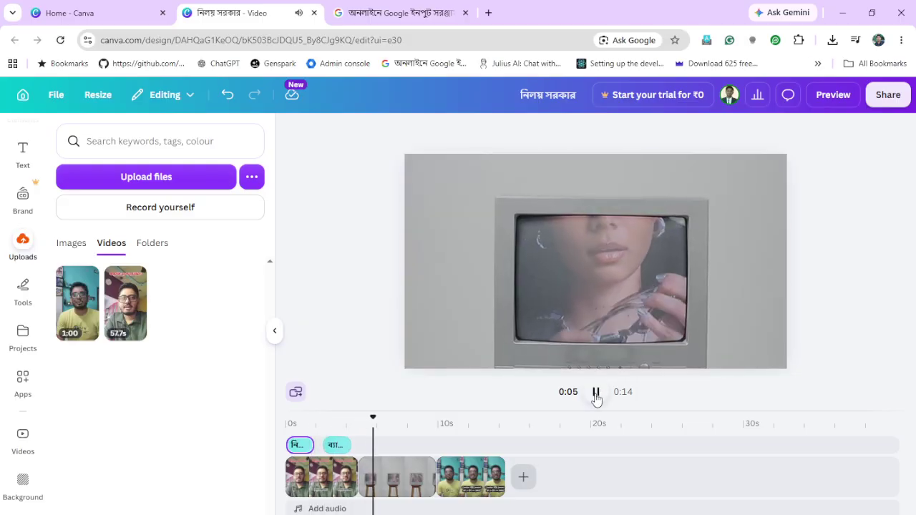
left_click(597, 395)
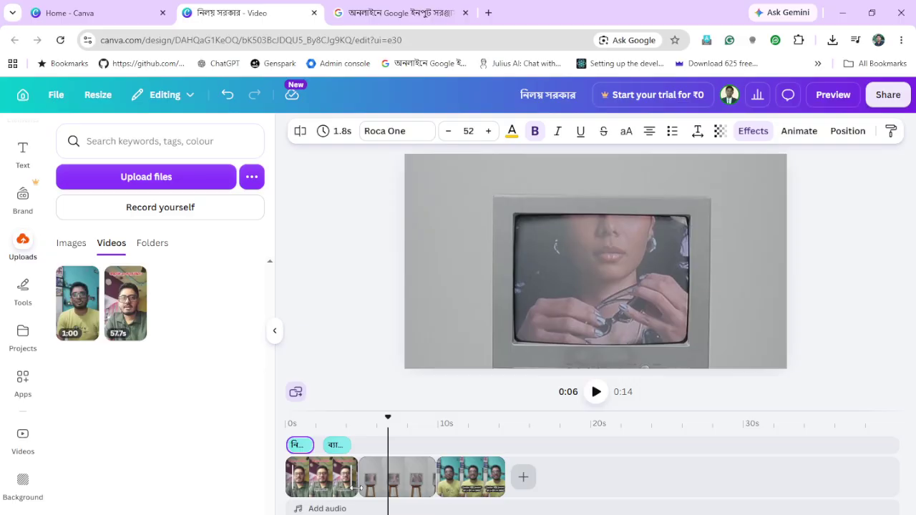
left_click(356, 489)
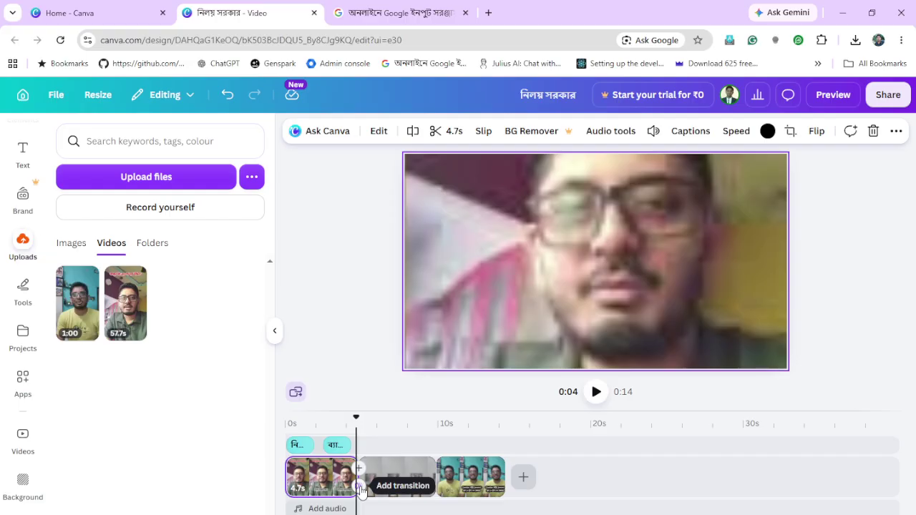
Join the talking-head and stock monitor clips with a 0.5 s Dissolve, then preview it
left_click(360, 488)
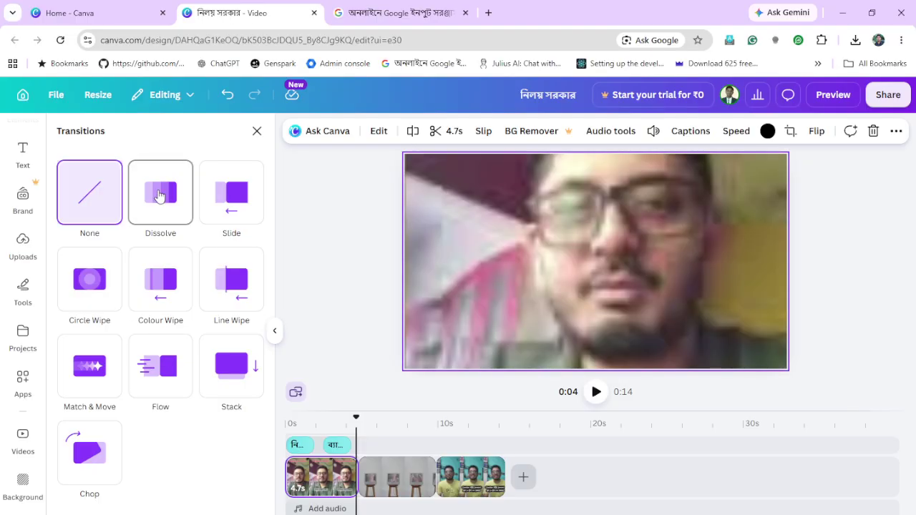
left_click(159, 197)
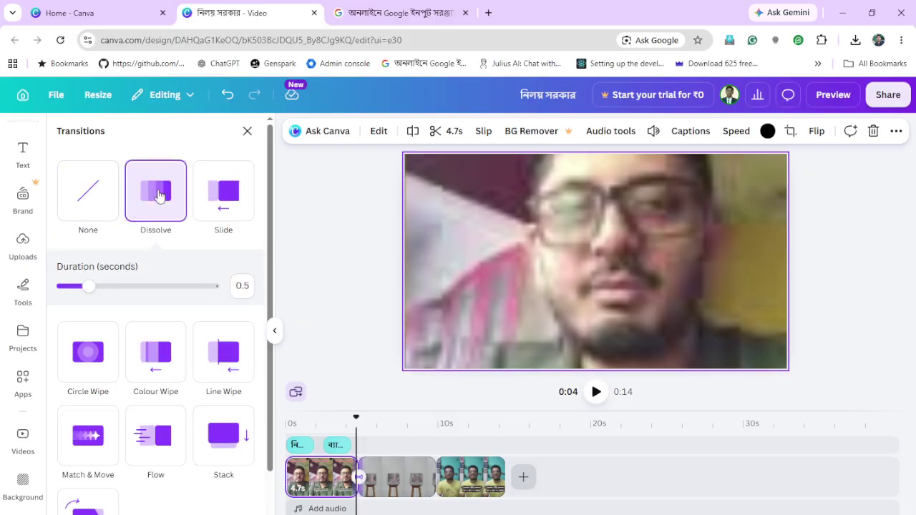
left_click_drag(355, 424, 330, 431)
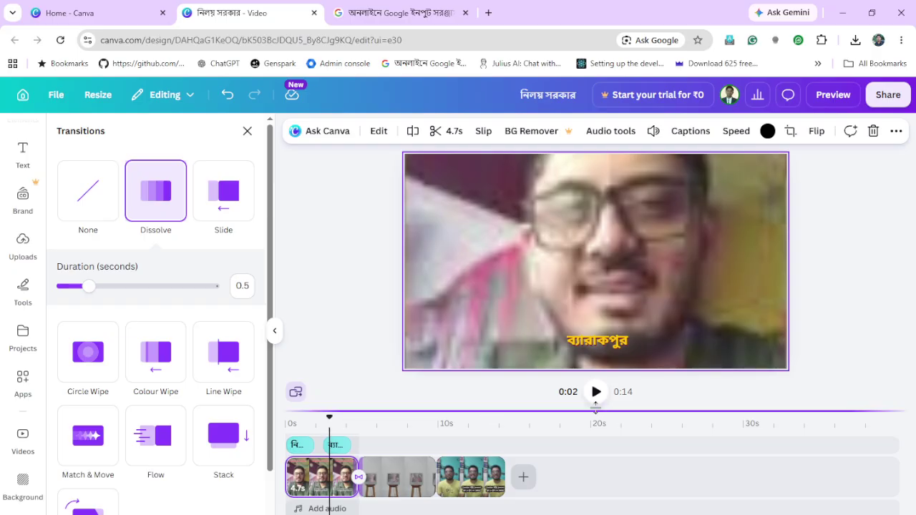
left_click(598, 392)
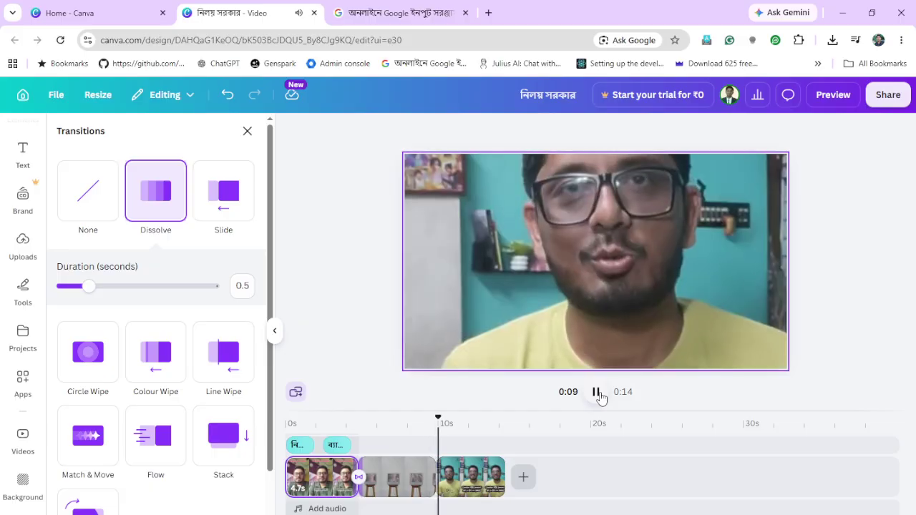
left_click(597, 392)
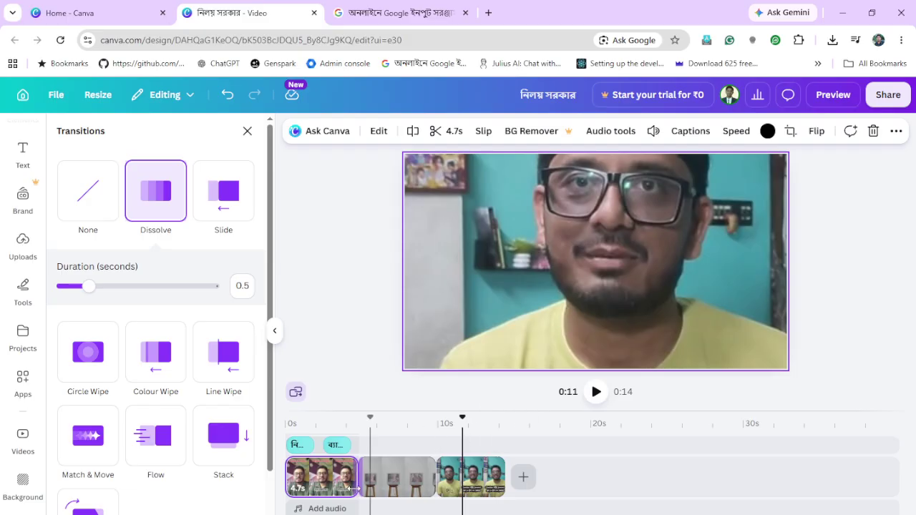
Set the first clip's playback speed to 1.15 so it lasts 4.1 seconds
left_click(321, 487)
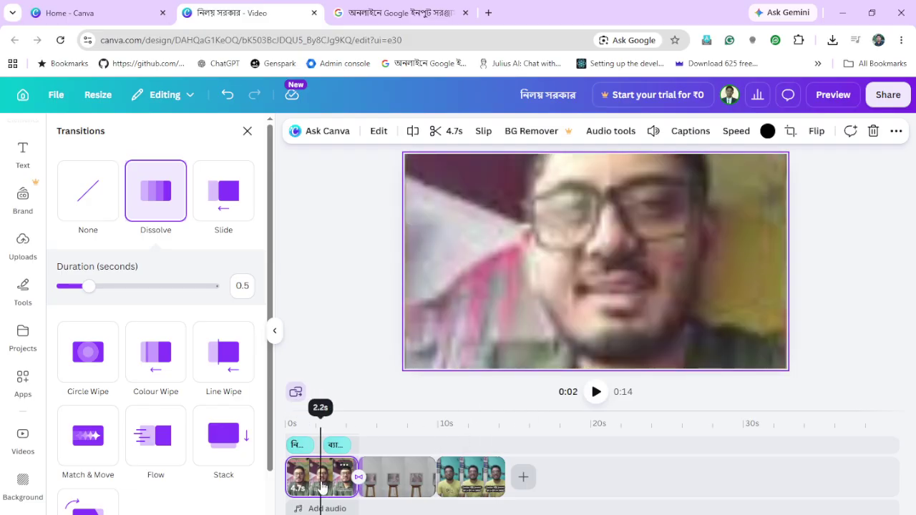
left_click(736, 132)
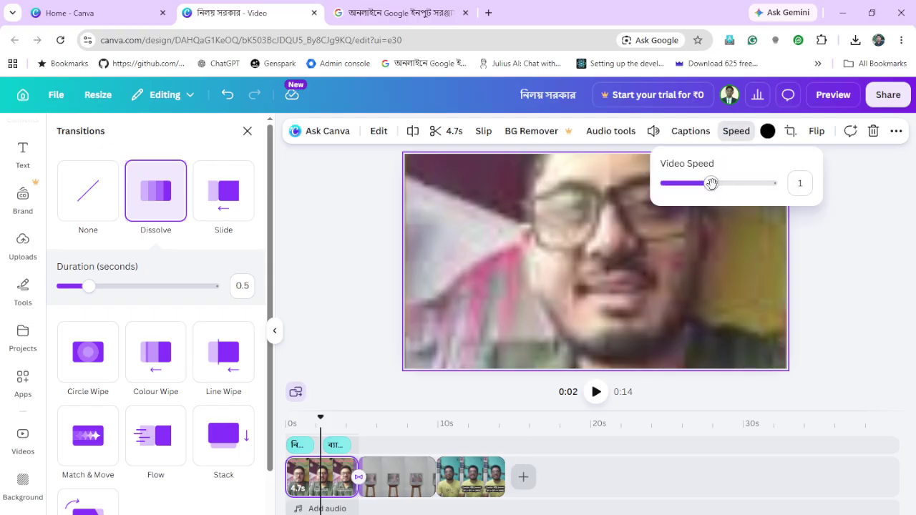
left_click_drag(712, 184, 722, 183)
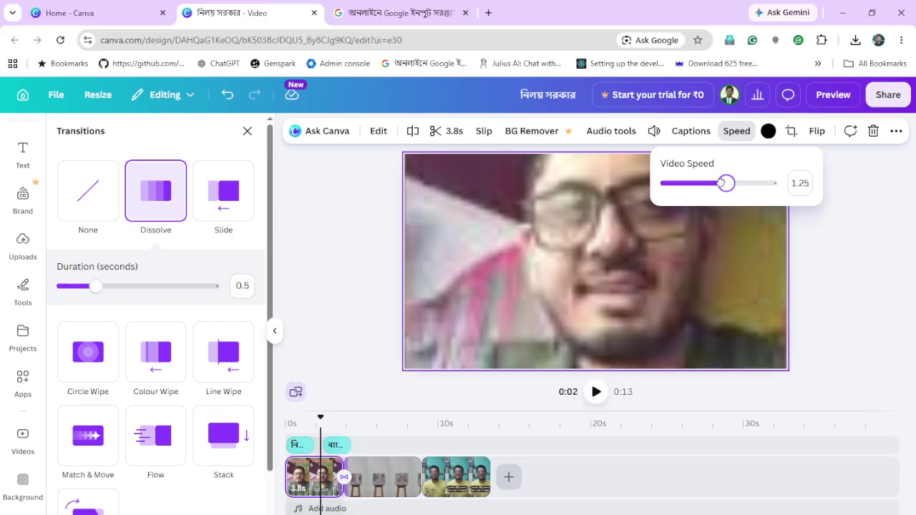
left_click(801, 183)
left_click(810, 182)
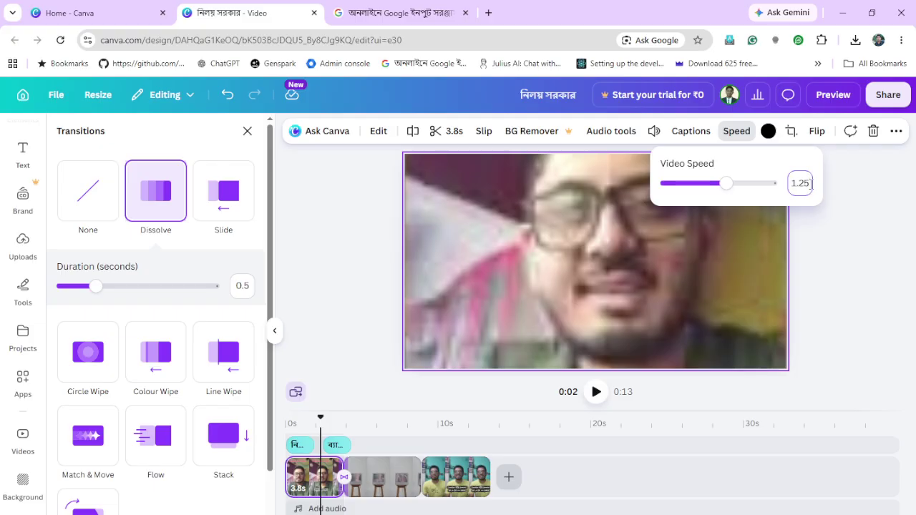
key("BackSpace")
key("BackSpace")
type("15")
key("Return")
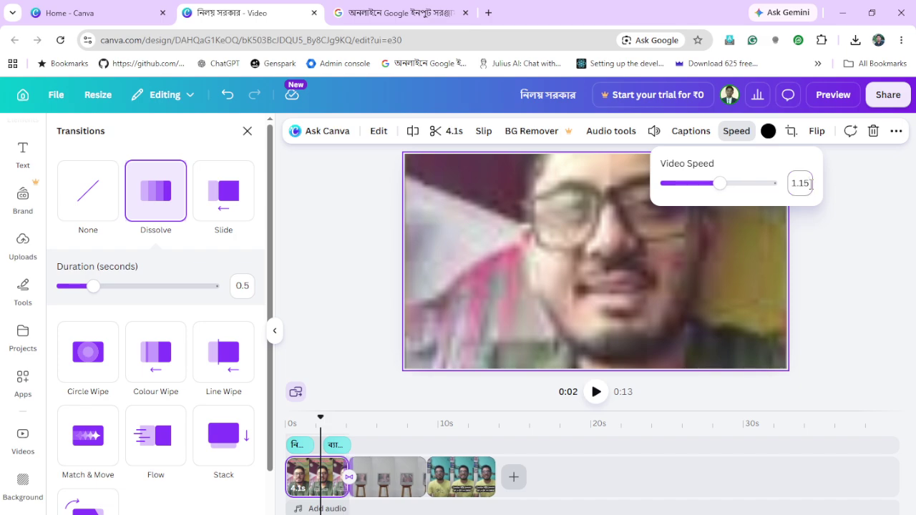
Rewind and play the whole 0:13 video to check the faster first clip
left_click(316, 422)
left_click_drag(316, 422, 287, 422)
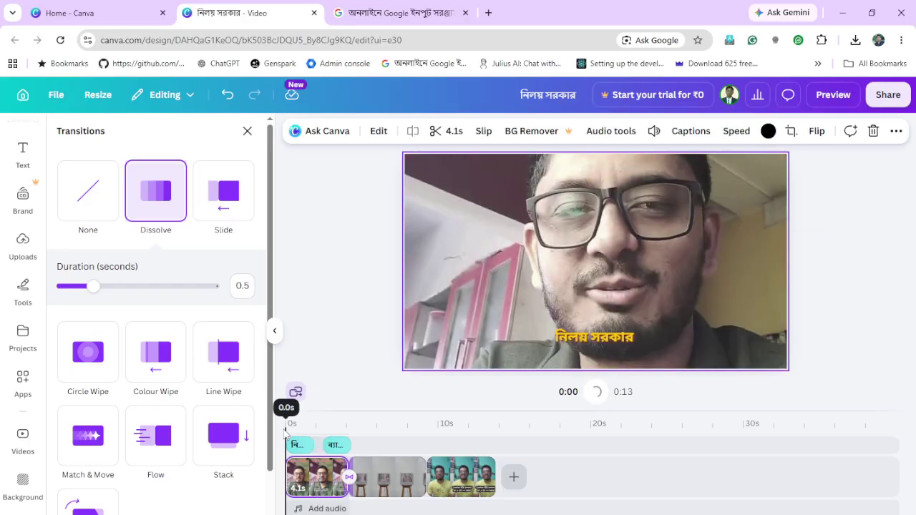
left_click(596, 392)
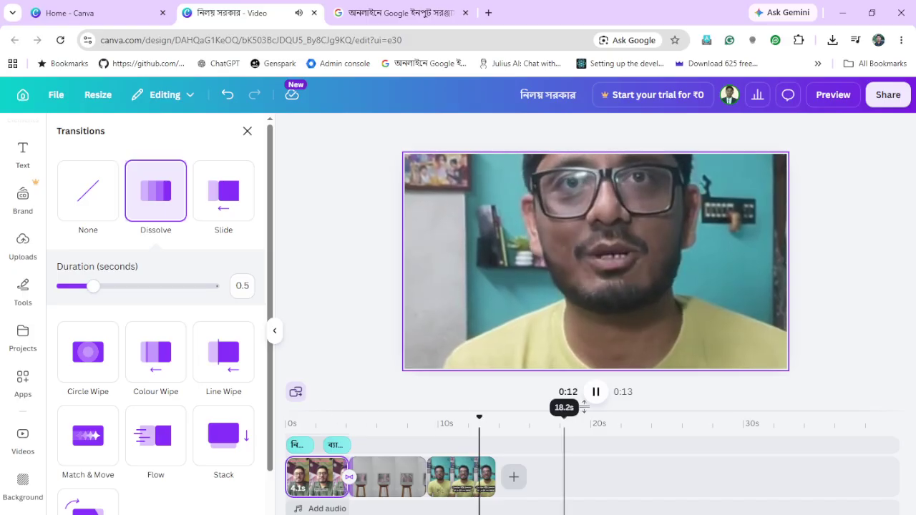
left_click(455, 462)
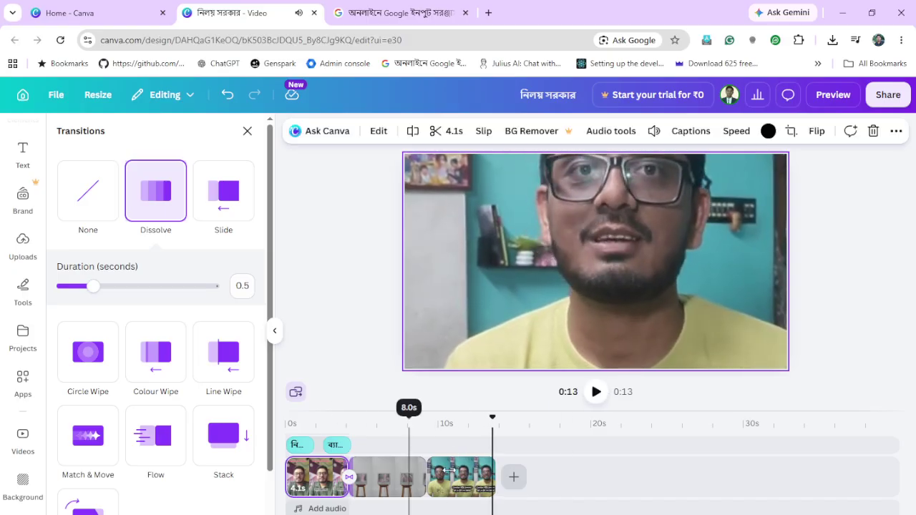
left_click(464, 481)
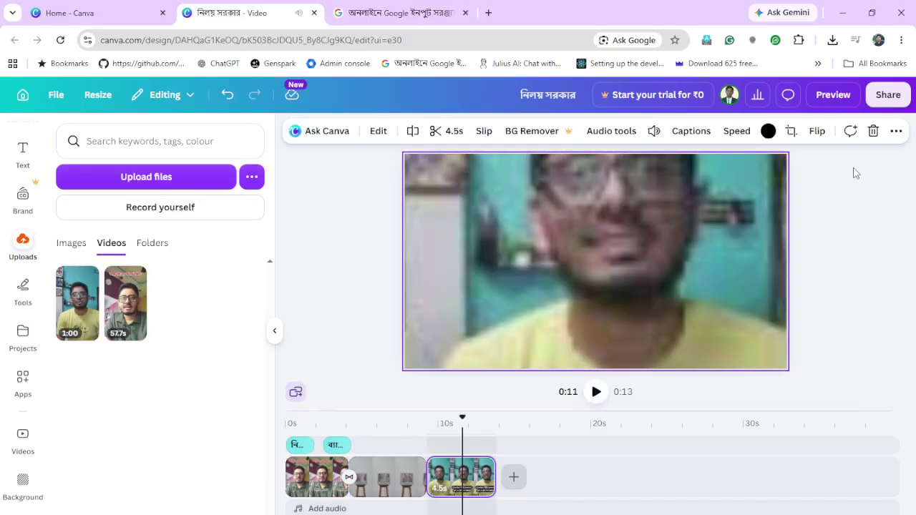
Set the third clip's speed to 1.15, shortening it from 4.5 s to 3.9 s
left_click(745, 136)
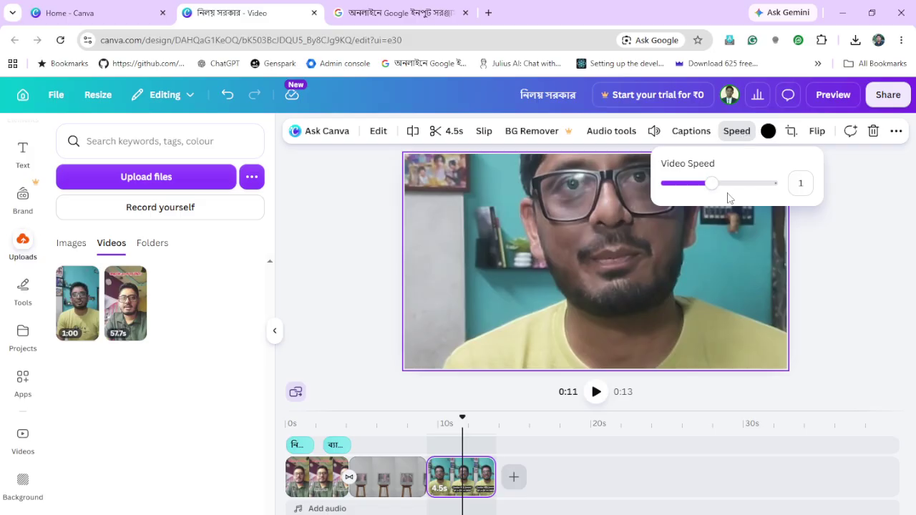
left_click(802, 183)
left_click(803, 184)
type(".15")
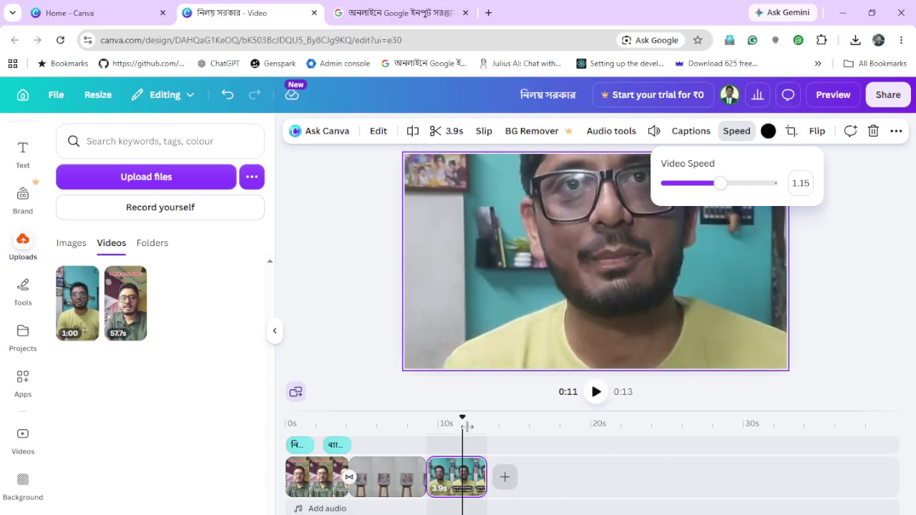
left_click_drag(463, 442, 536, 458)
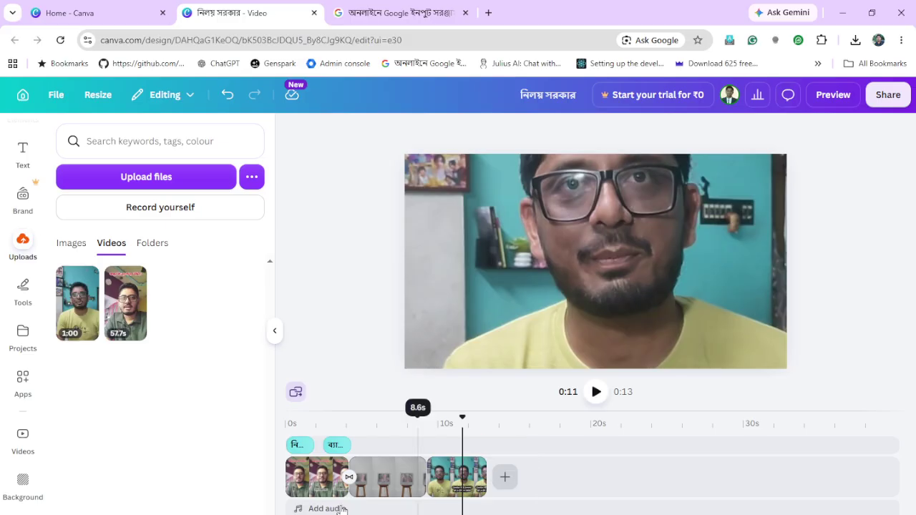
Select the first clip, play the preview, and rewind to 0:00
left_click(298, 494)
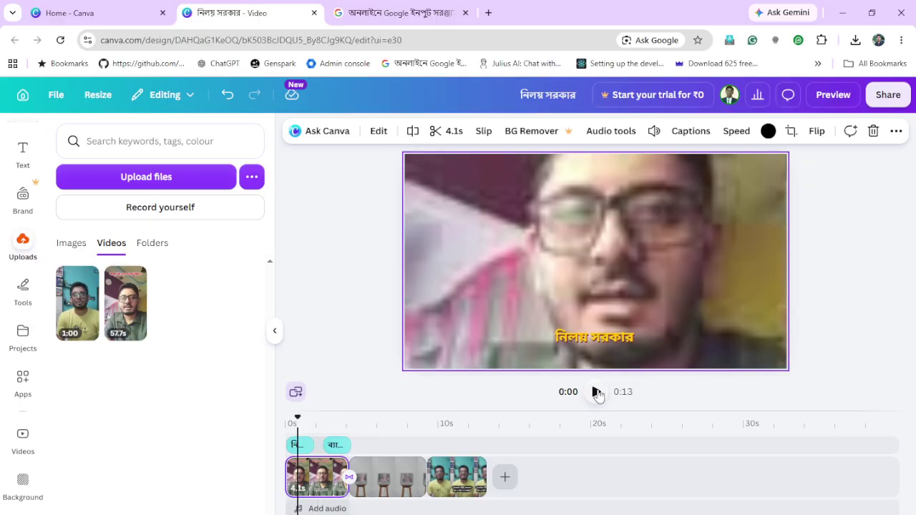
left_click(597, 392)
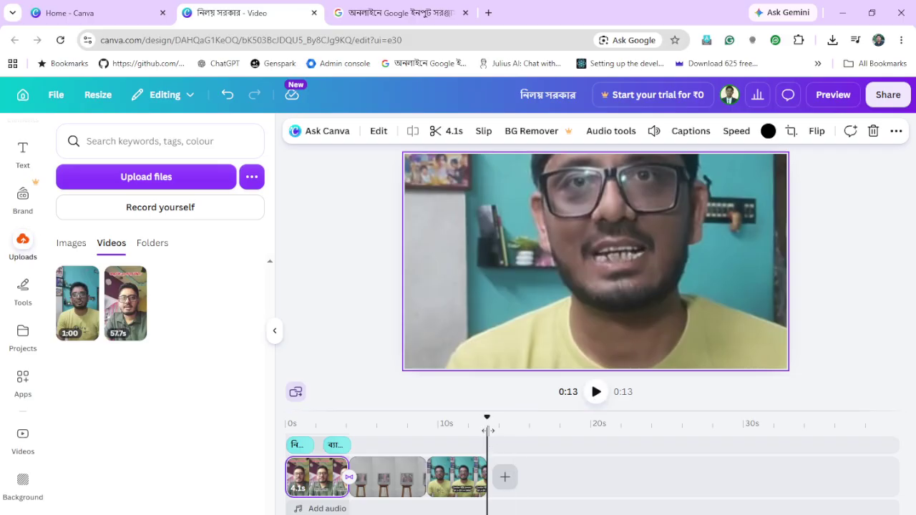
left_click_drag(488, 431, 143, 484)
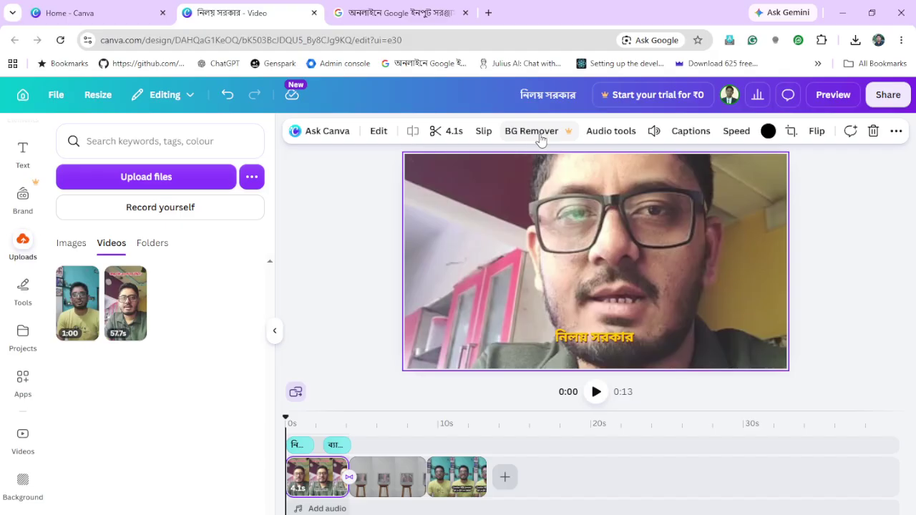
Extract the 4.1-second talking-head clip's audio into its own separate audio track
left_click(637, 138)
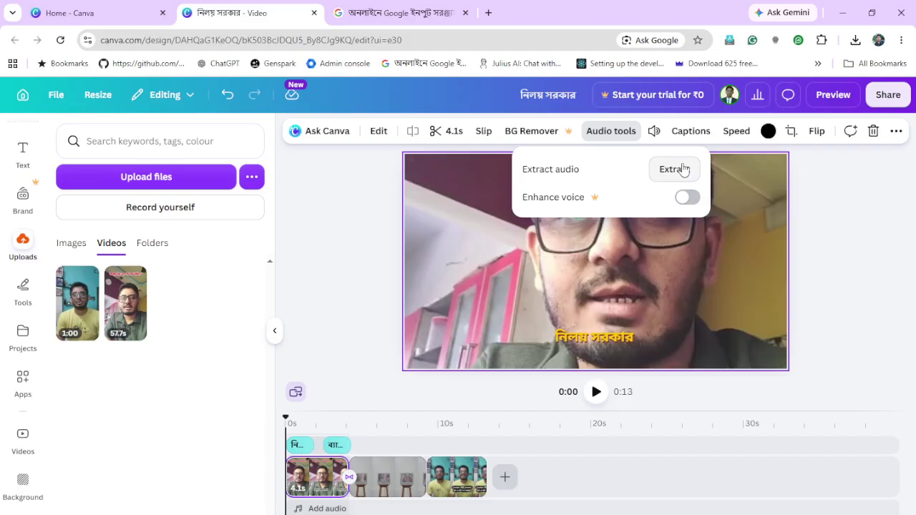
left_click(309, 485)
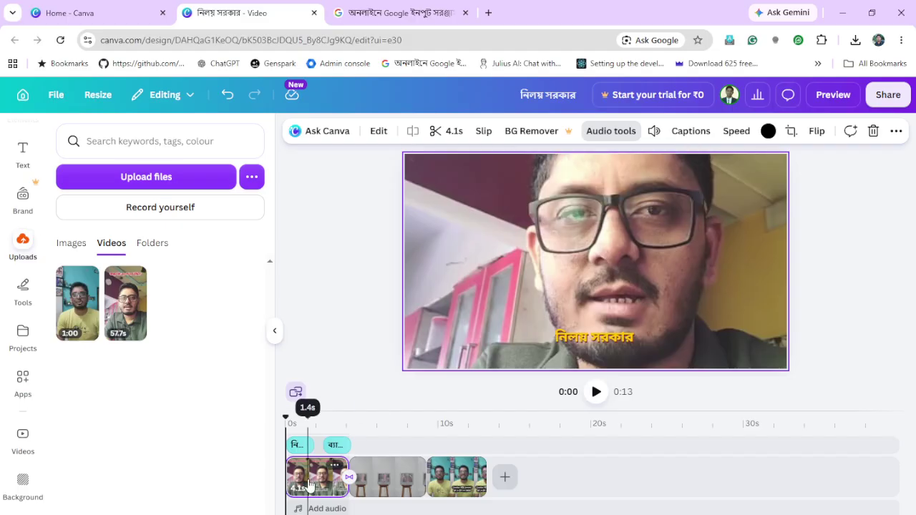
left_click(621, 132)
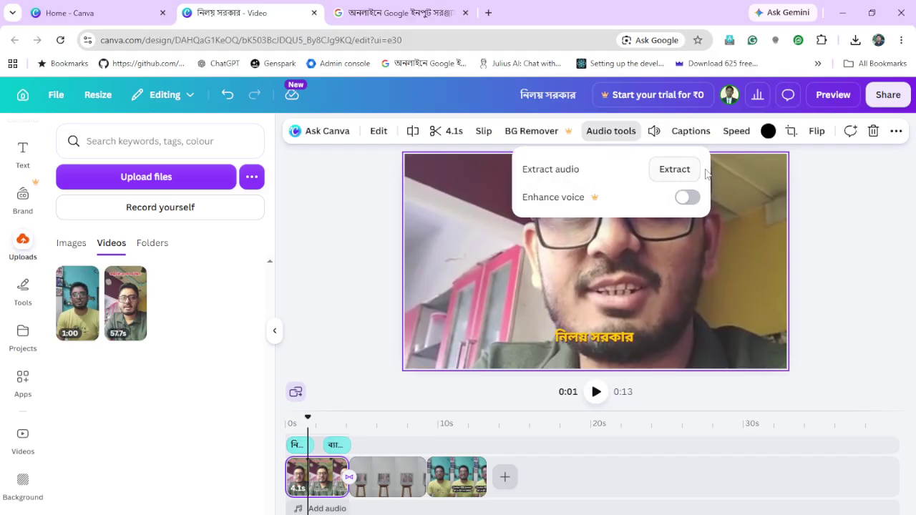
left_click(680, 170)
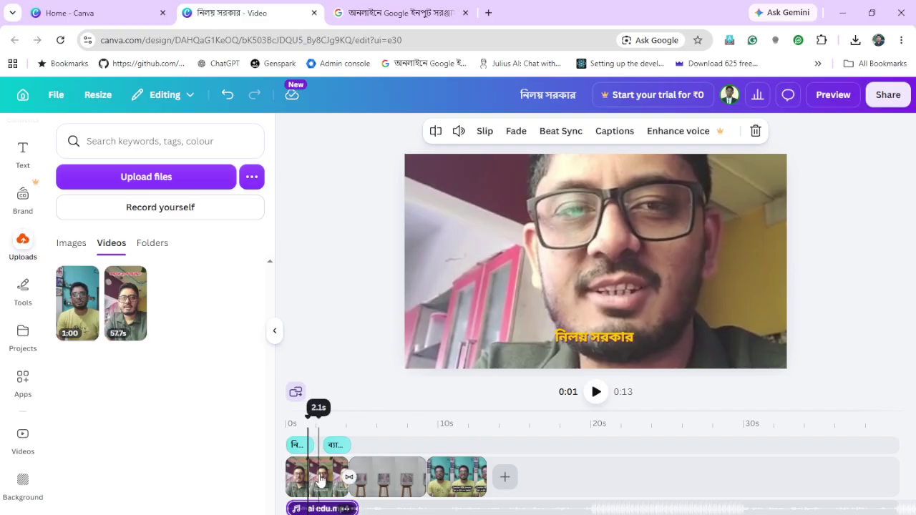
left_click(320, 481)
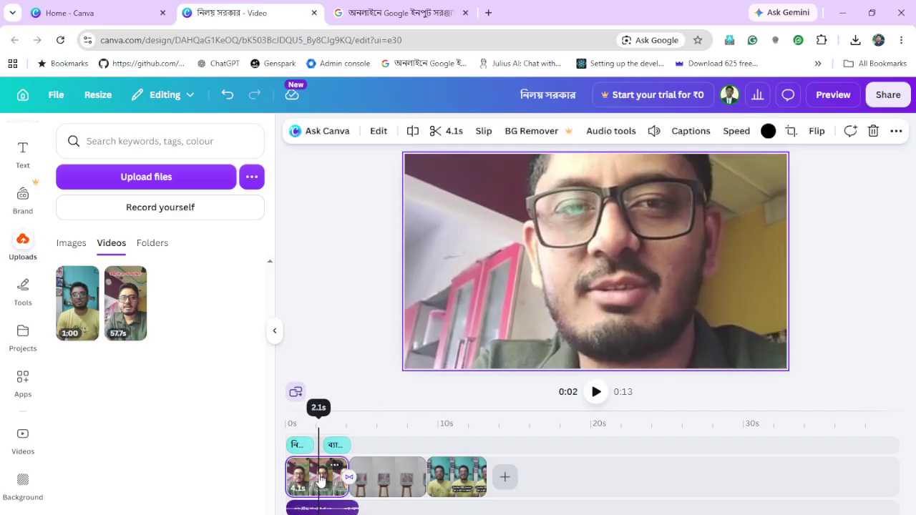
left_click(619, 133)
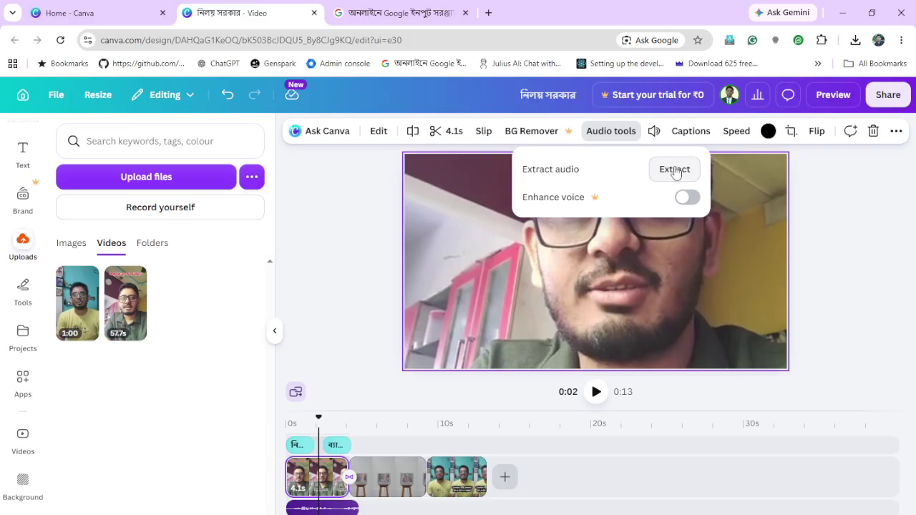
key("Escape")
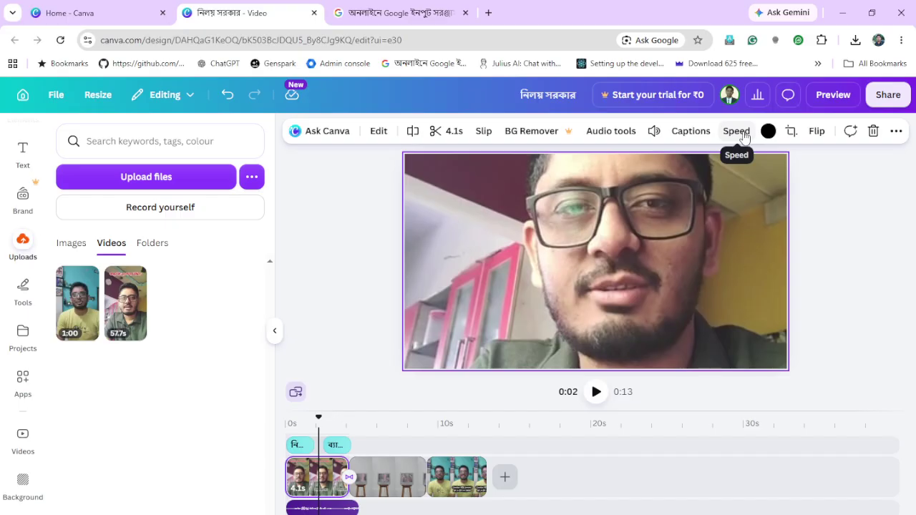
Flip the first talking-head clip horizontally and return the preview to 0:00
left_click(821, 135)
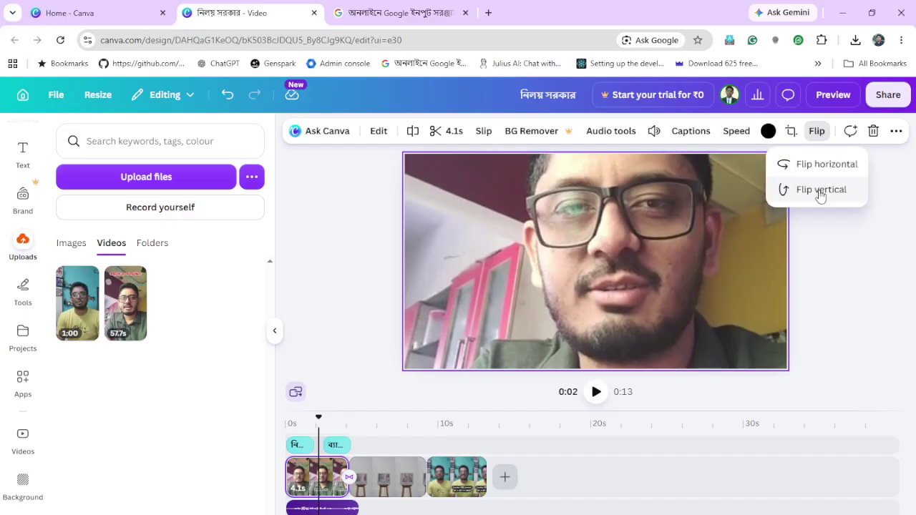
left_click(824, 165)
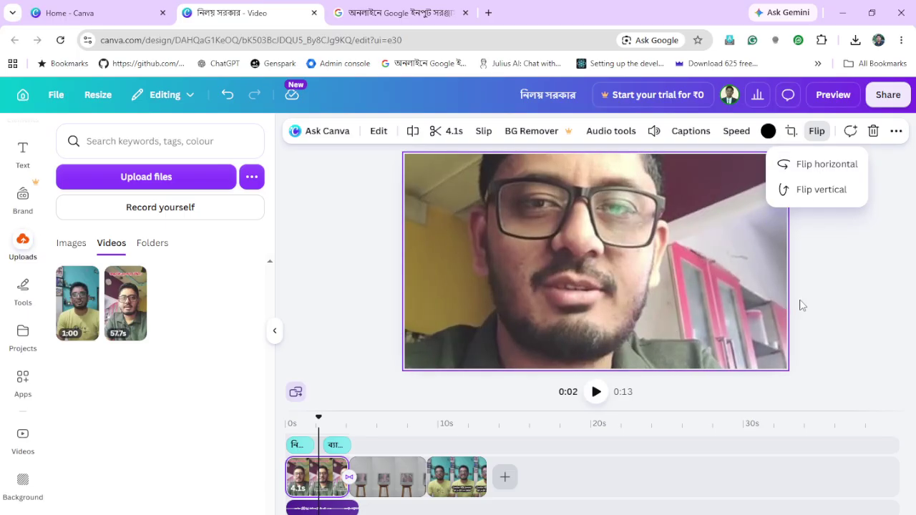
key("Escape")
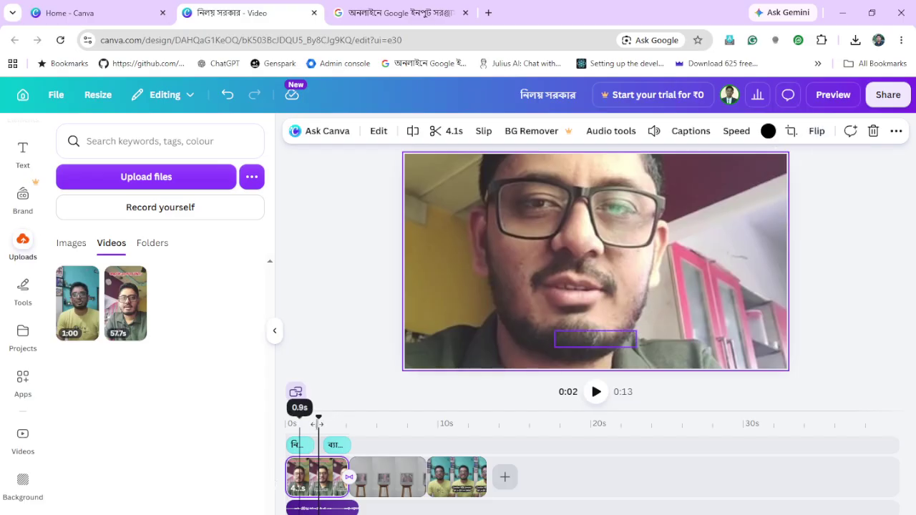
left_click_drag(319, 424, 289, 428)
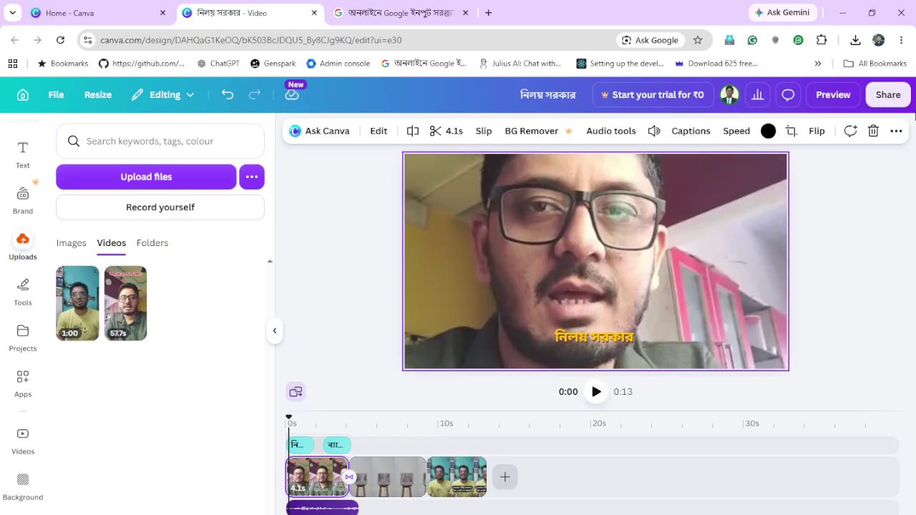
left_click(895, 131)
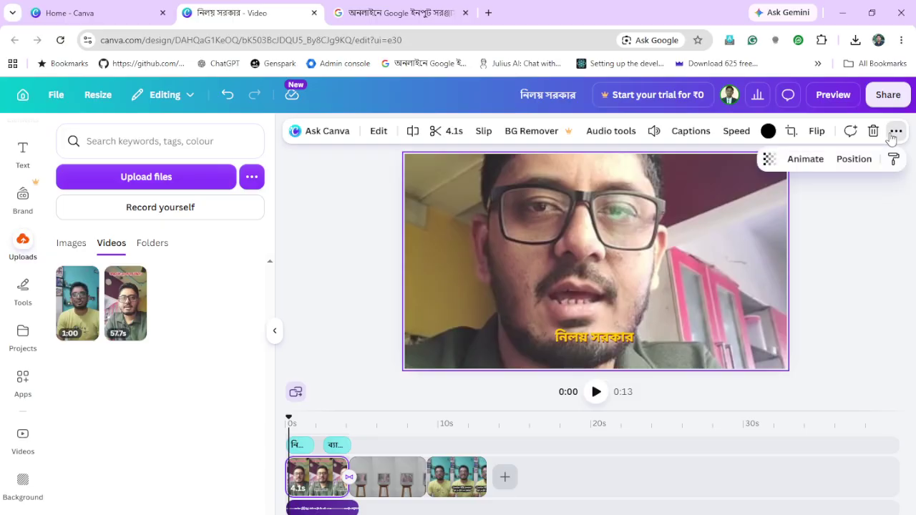
left_click(895, 131)
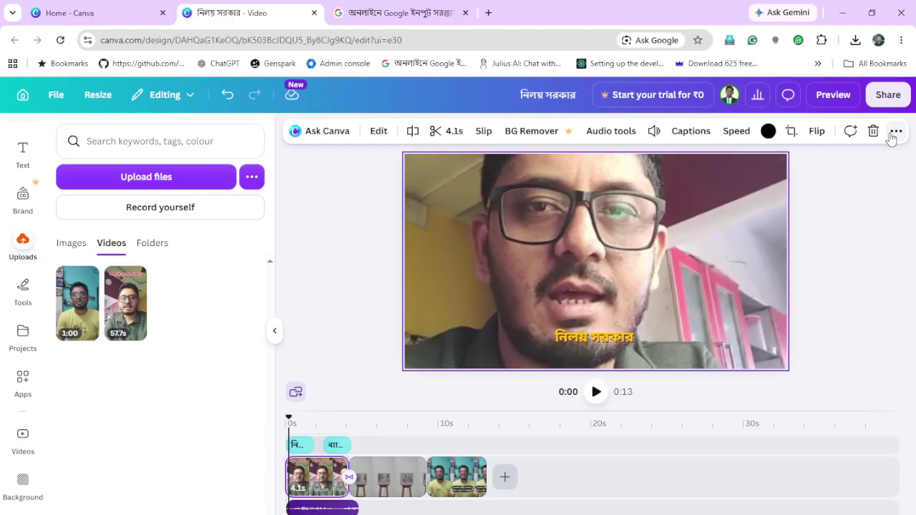
left_click(865, 268)
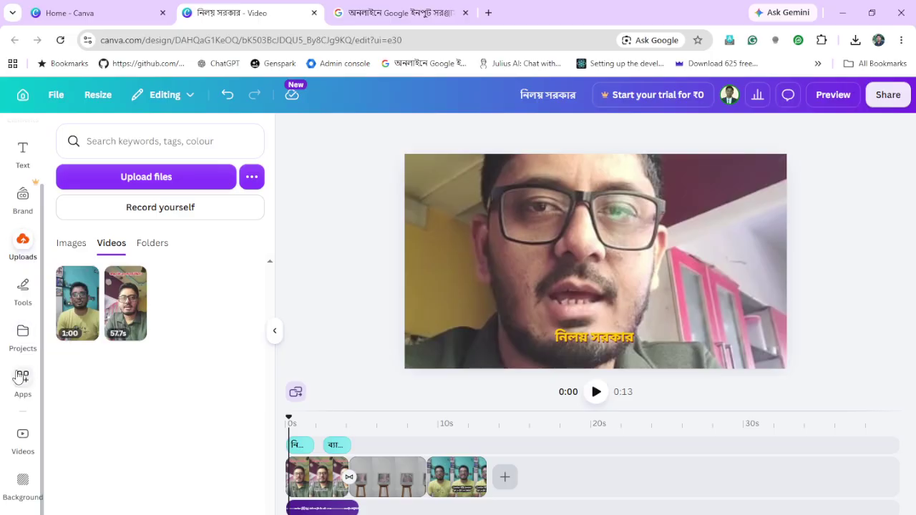
Add the white flower stock photo from Elements > Photos to the video
scroll(19, 373, "down", 1)
scroll(19, 373, "up", 2)
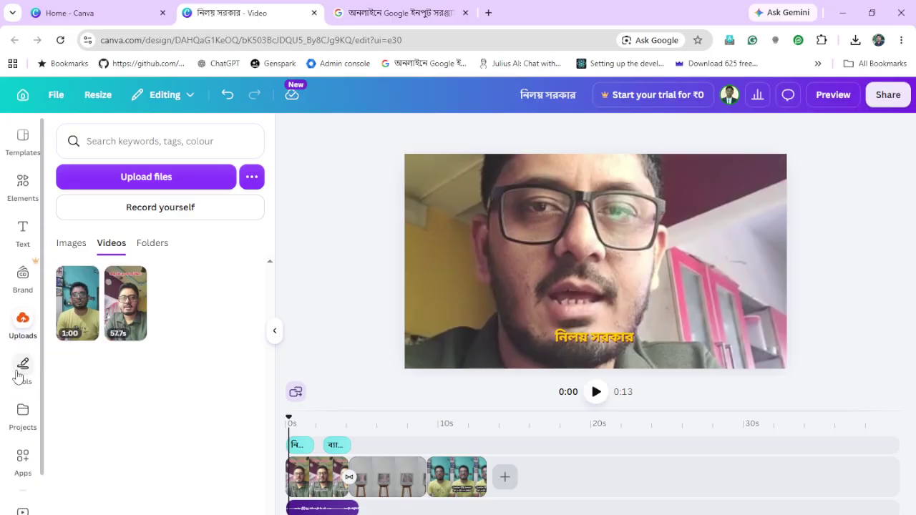
left_click(23, 187)
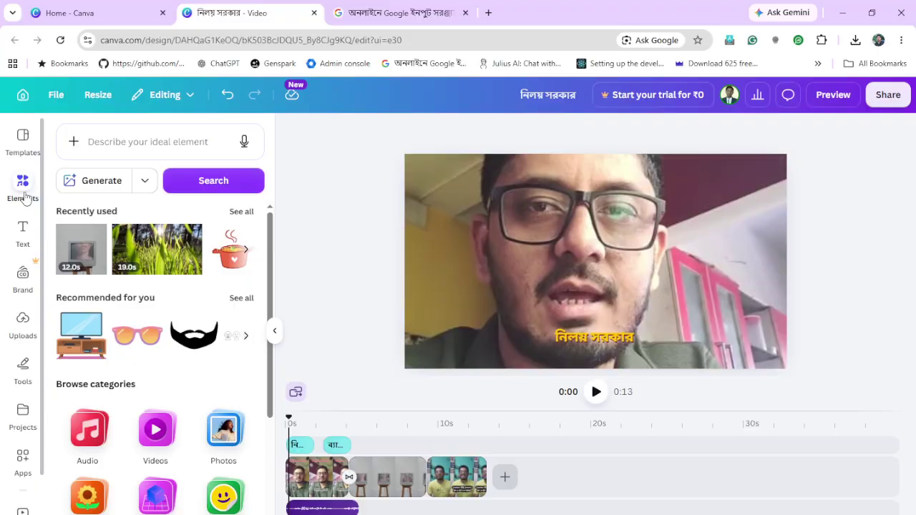
left_click(224, 431)
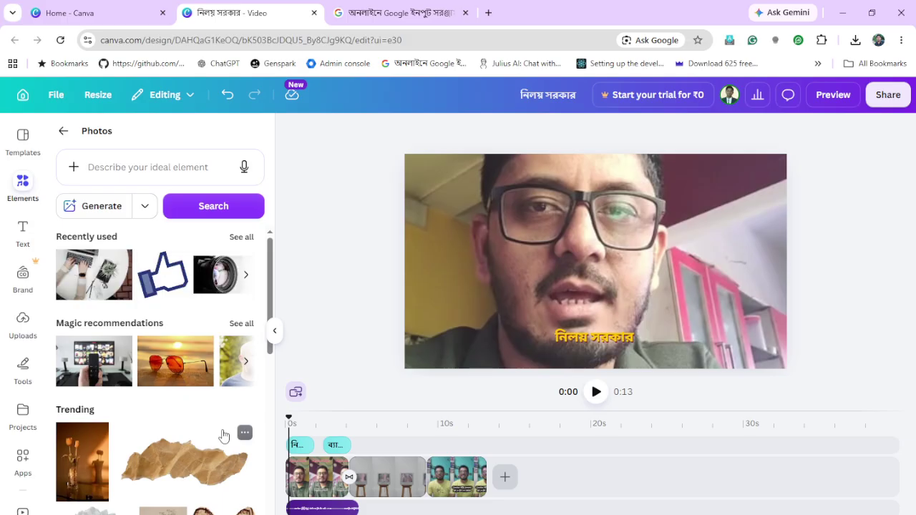
scroll(223, 435, "down", 2)
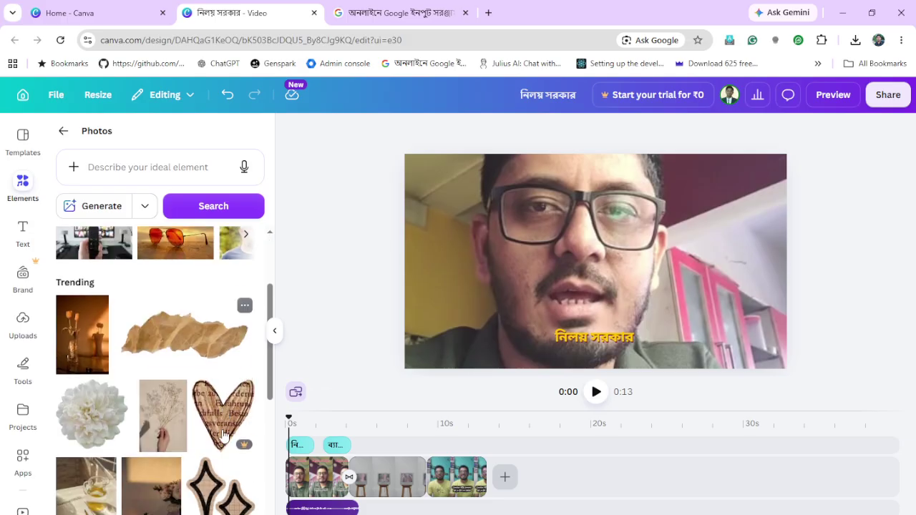
left_click(103, 428)
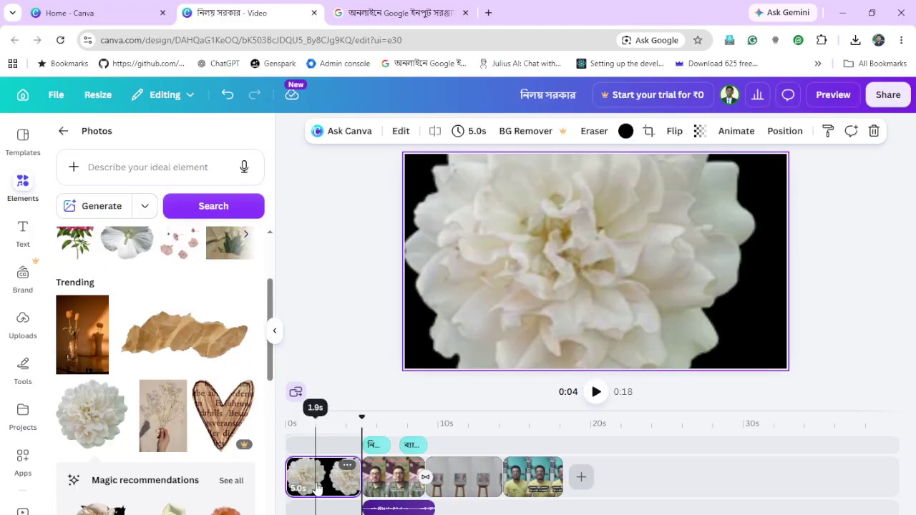
Move the flower photo to the overlay track near 10 seconds and trim its length
left_click_drag(317, 486, 468, 455)
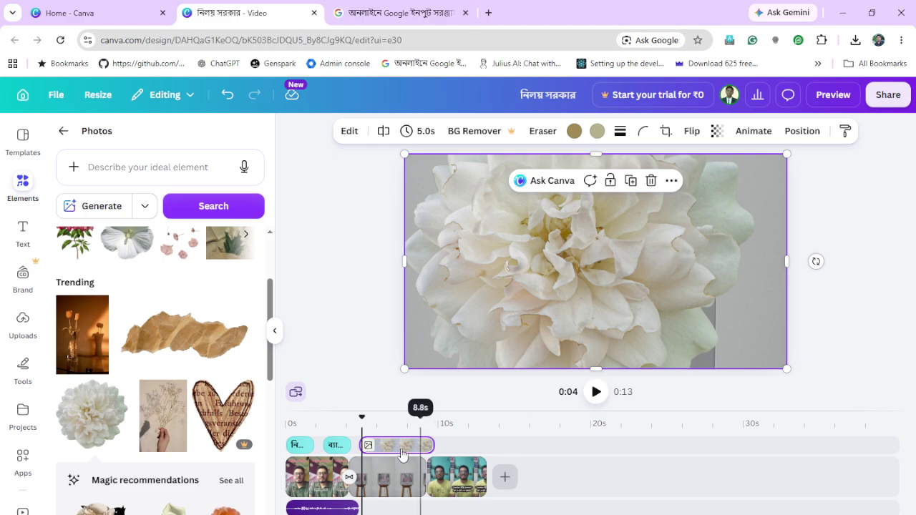
left_click_drag(415, 447, 460, 456)
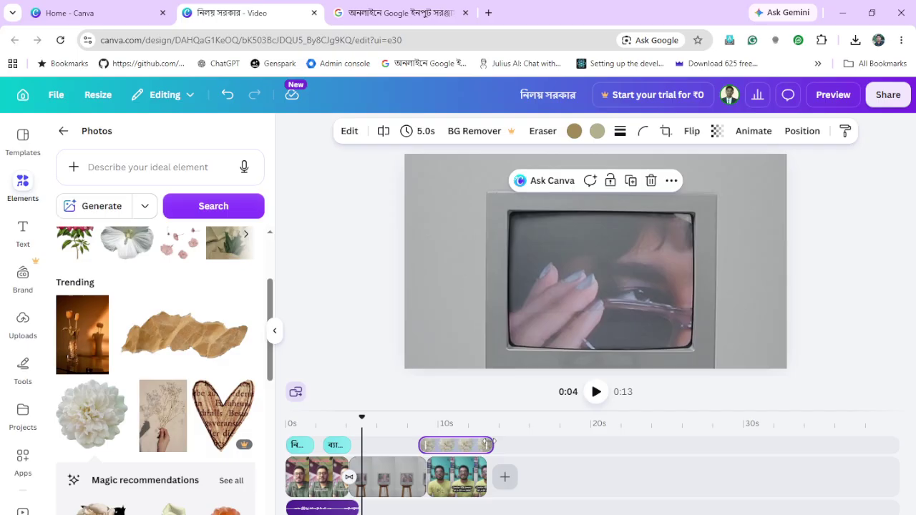
left_click_drag(477, 446, 439, 445)
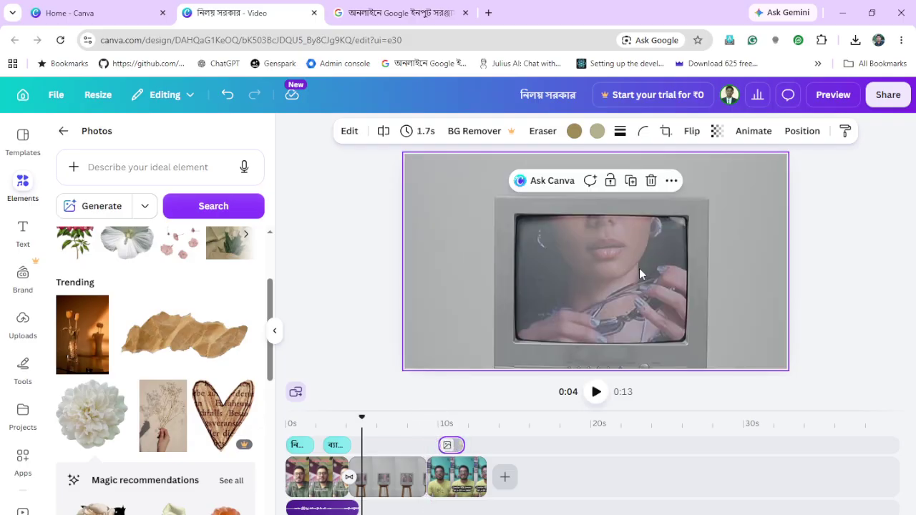
Shrink the white flower photo and move it to the upper left of the frame
left_click(447, 445)
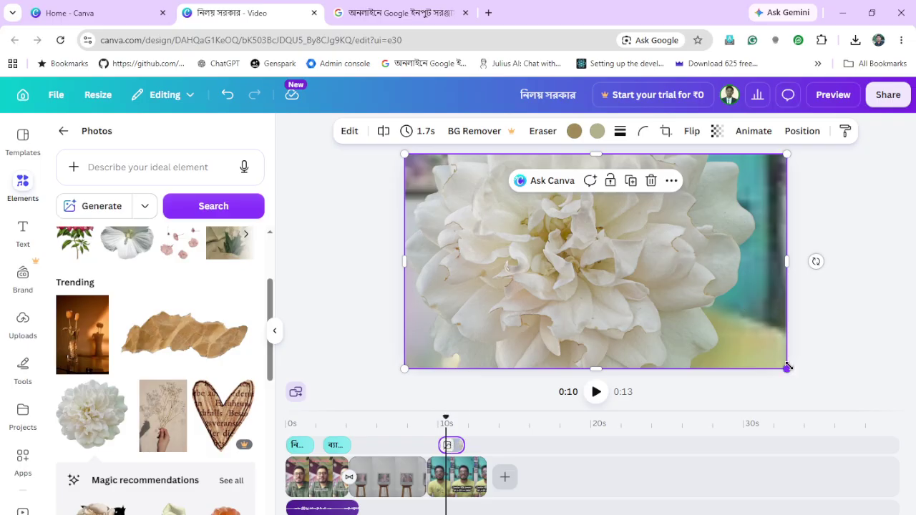
left_click_drag(787, 369, 493, 212)
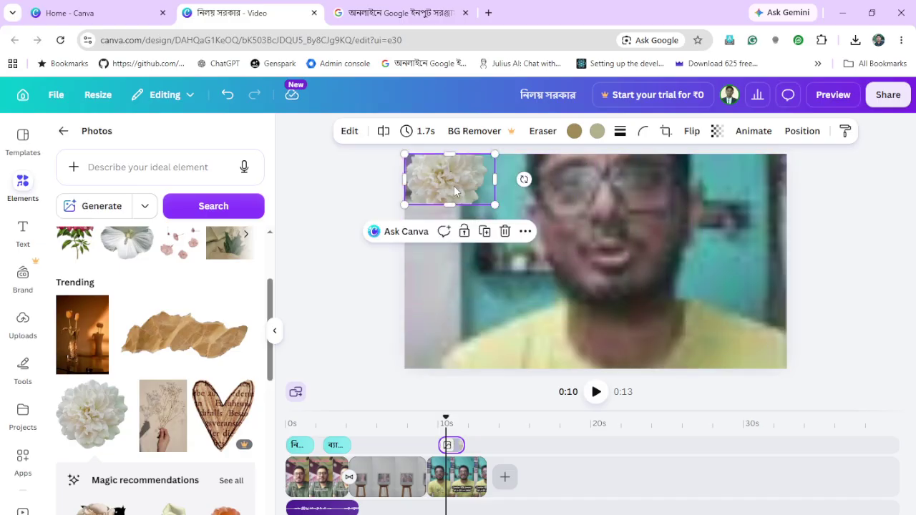
left_click_drag(454, 185, 466, 265)
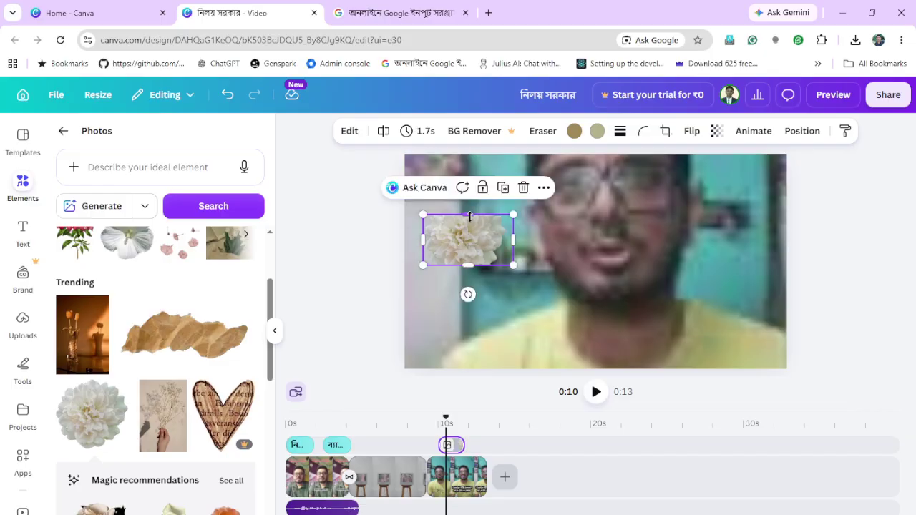
Stretch the flower overlay taller at top and bottom, then wider on both sides
left_click_drag(471, 208, 469, 187)
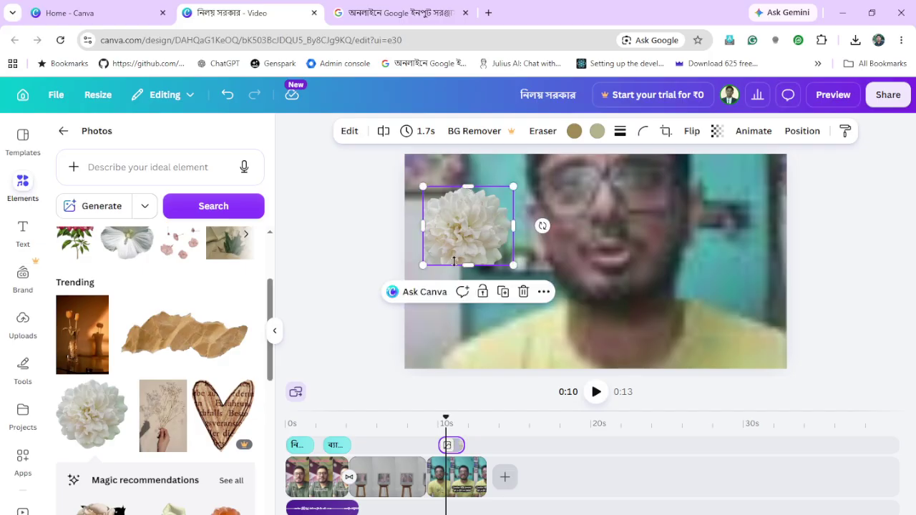
left_click_drag(467, 265, 468, 296)
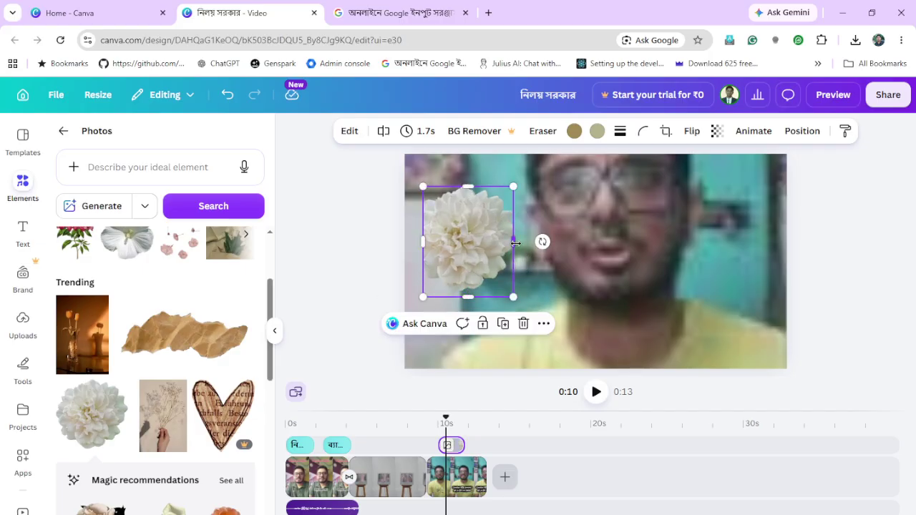
left_click_drag(514, 242, 524, 243)
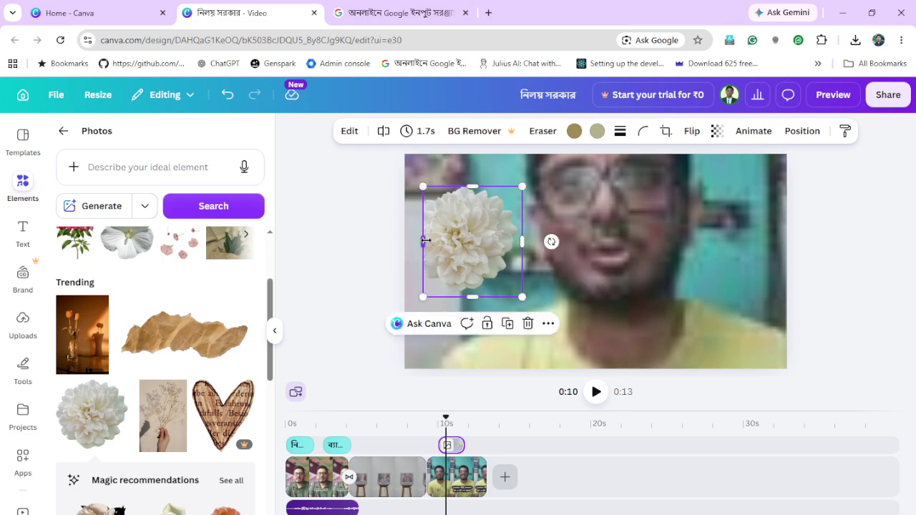
left_click_drag(424, 241, 413, 242)
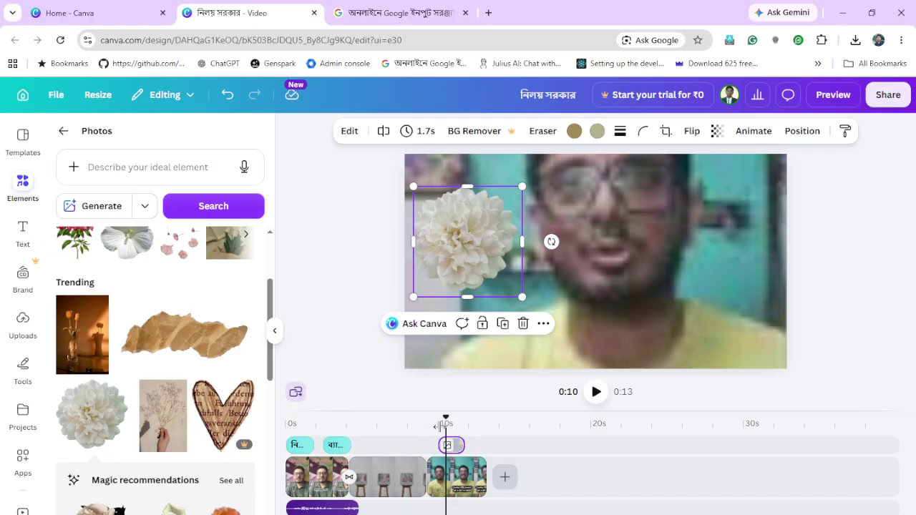
Extend the white flower clip to 2.8 seconds ending at 0:13, and preview it from 10 seconds
left_click(406, 443)
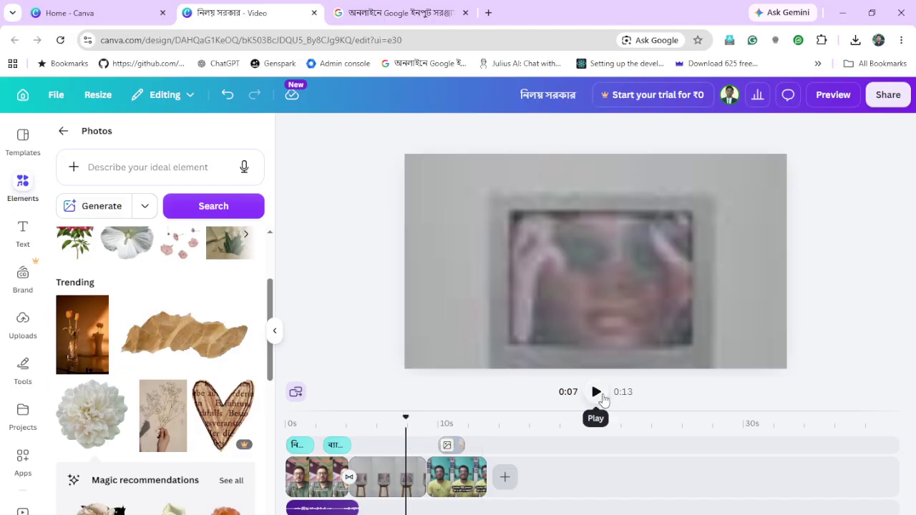
left_click(596, 392)
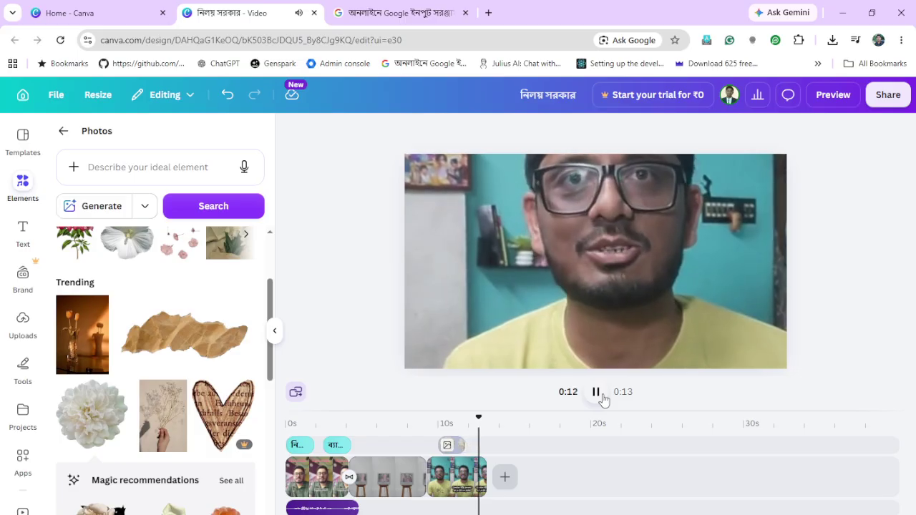
left_click(462, 447)
mouse_move(463, 446)
left_mouse_down()
mouse_move(481, 446)
mouse_move(473, 445)
left_mouse_up()
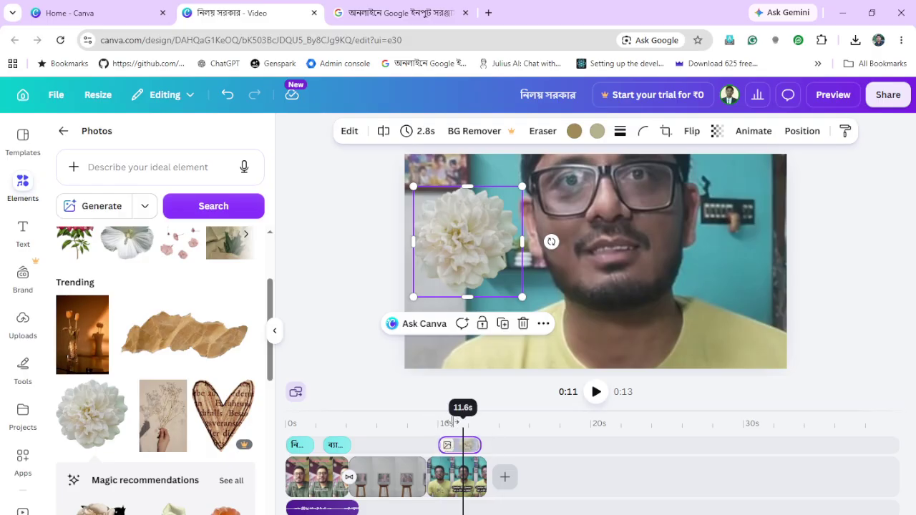
left_click_drag(462, 417, 443, 423)
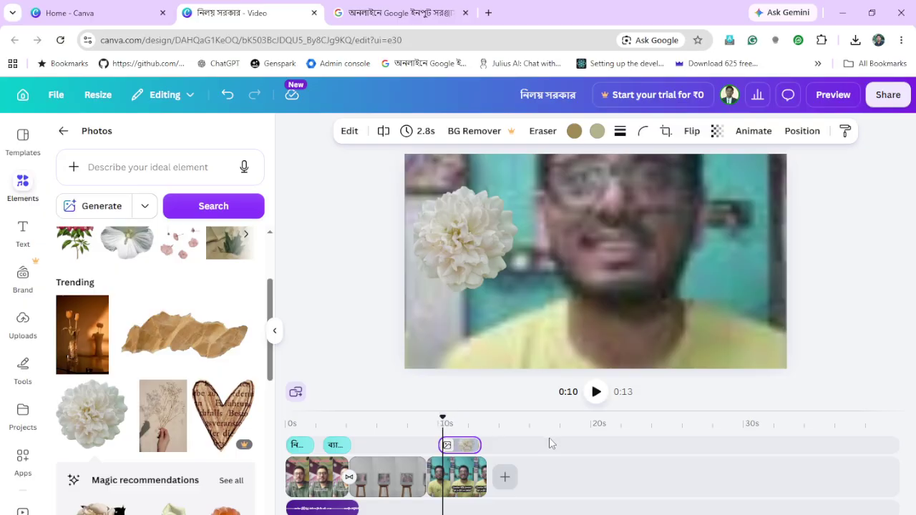
left_click(599, 394)
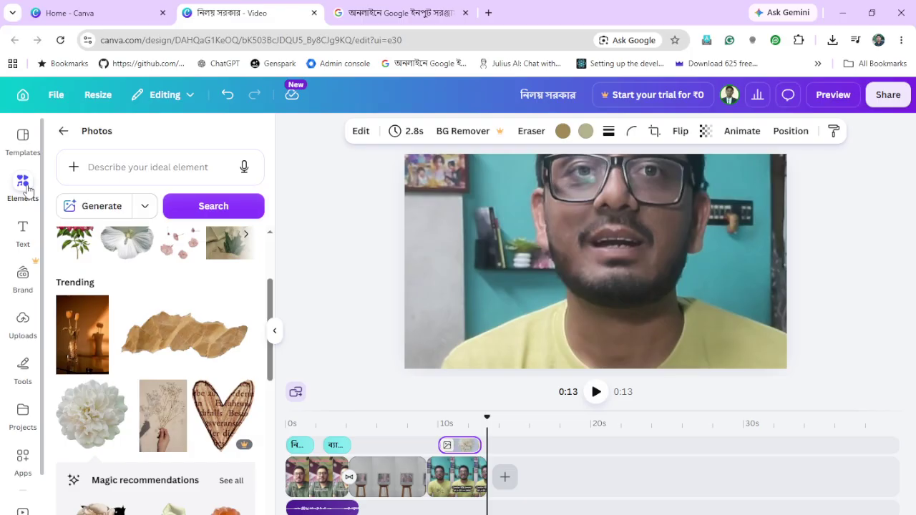
Add the red flower photo from the photos panel to the video timeline
left_click(27, 188)
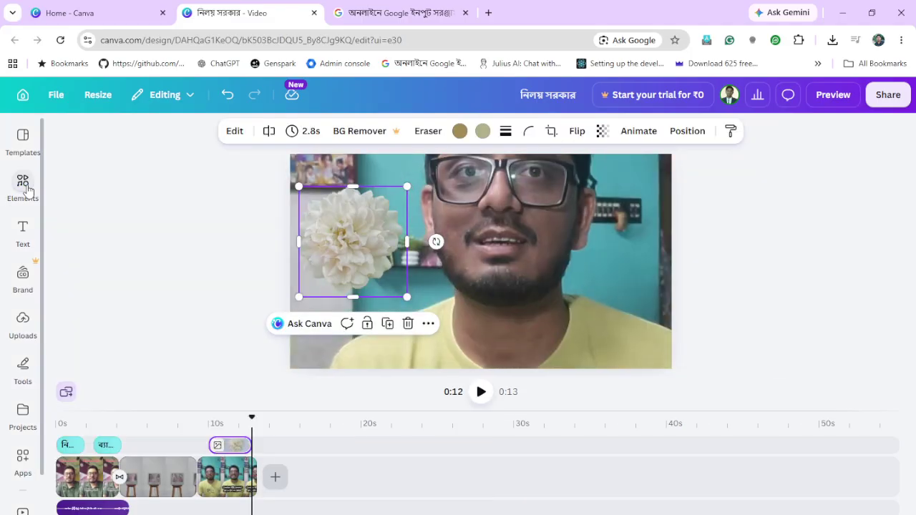
left_click(26, 188)
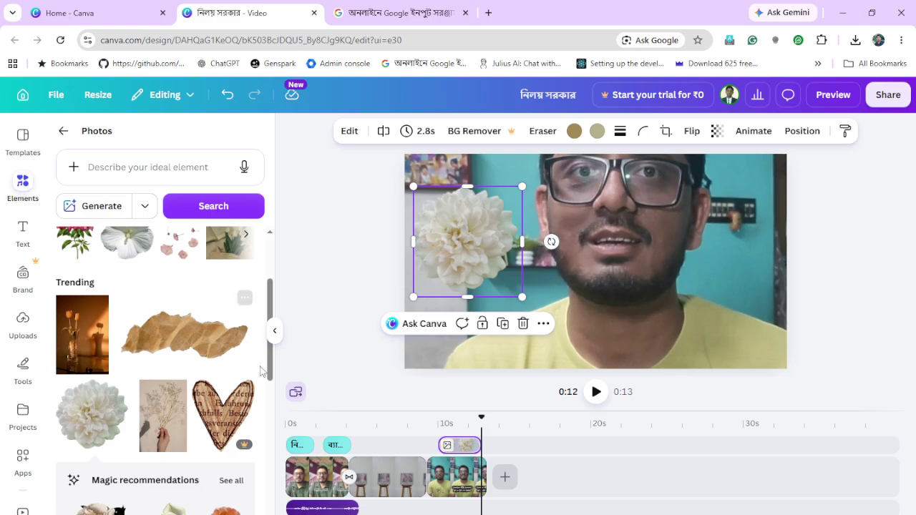
left_click_drag(271, 373, 273, 313)
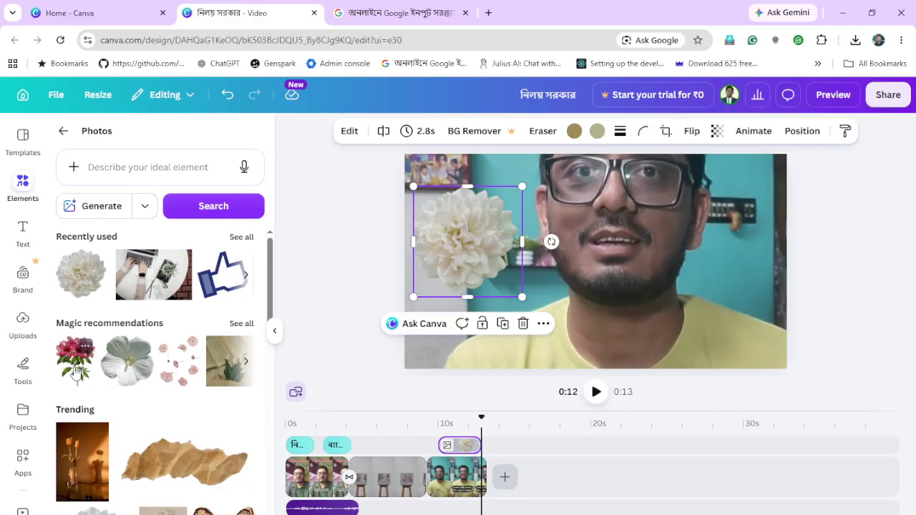
left_click_drag(75, 368, 401, 454)
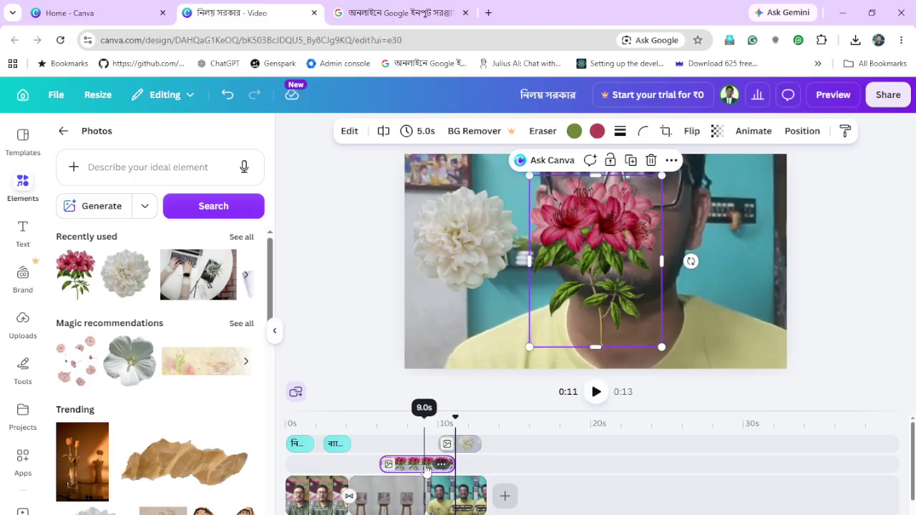
Move the red flower clip to start near 10 seconds and trim it to 2.8 seconds
left_click_drag(426, 469, 444, 464)
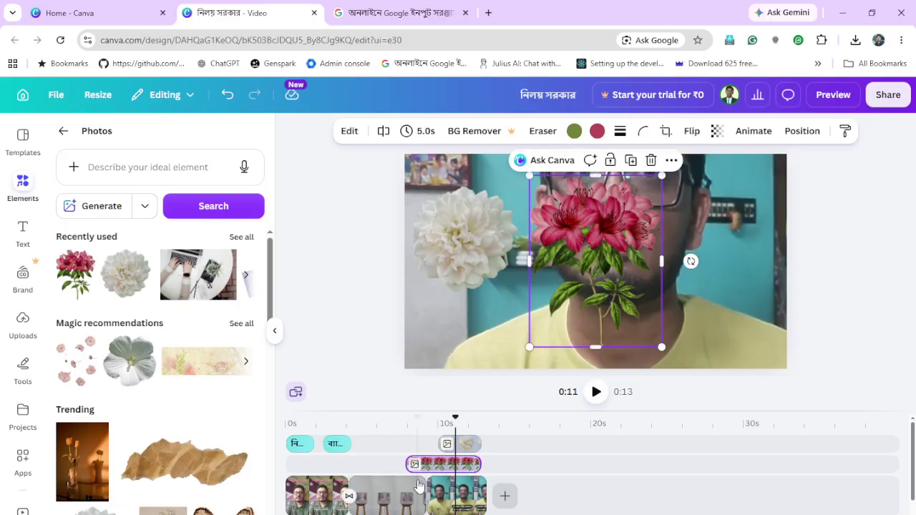
right_click(538, 462)
left_click(566, 463)
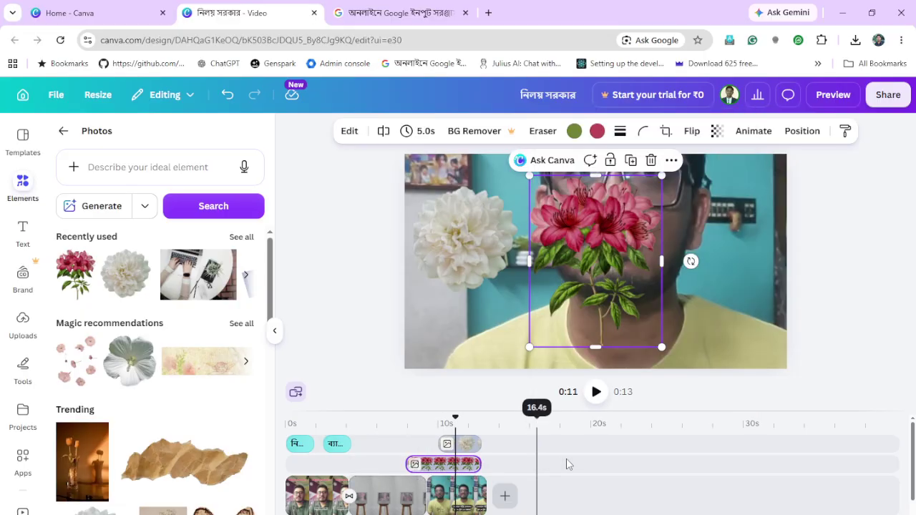
left_click(566, 464)
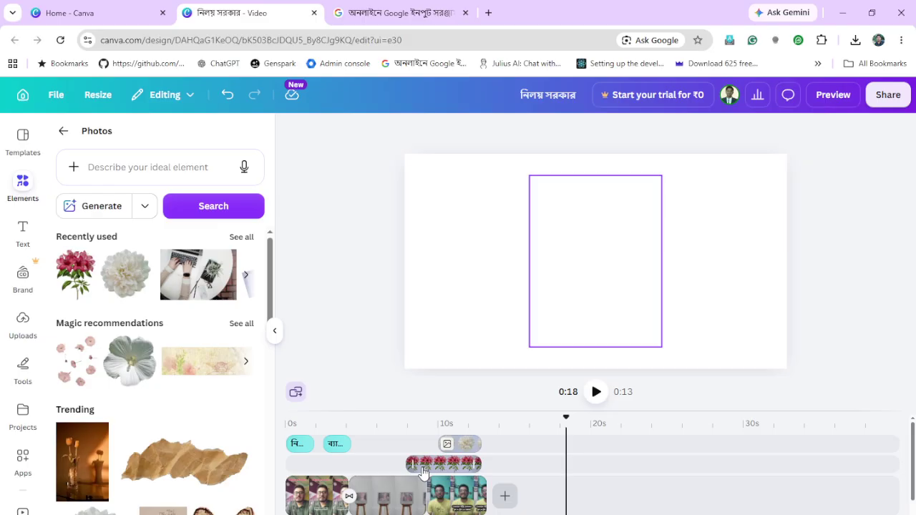
left_click_drag(435, 467, 444, 464)
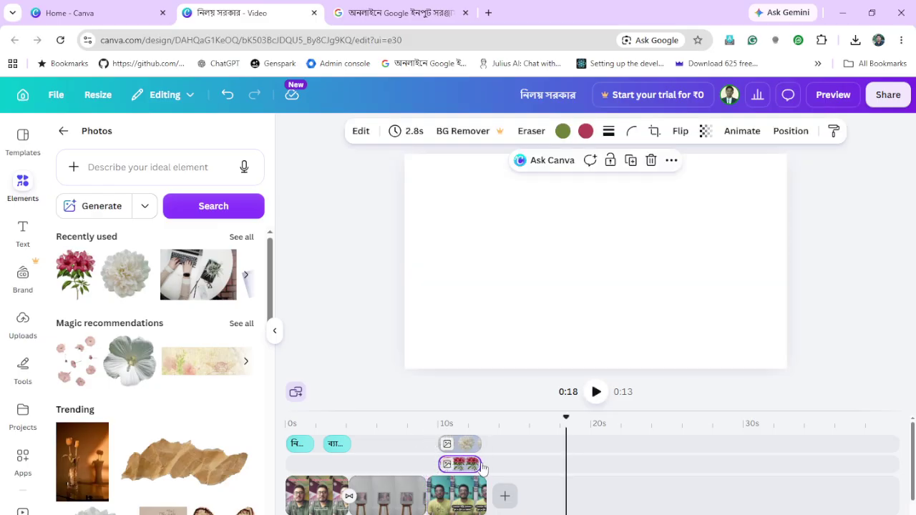
Shrink the red lily overlay, place it at the frame's right edge, and preview from 8 seconds
left_click(433, 432)
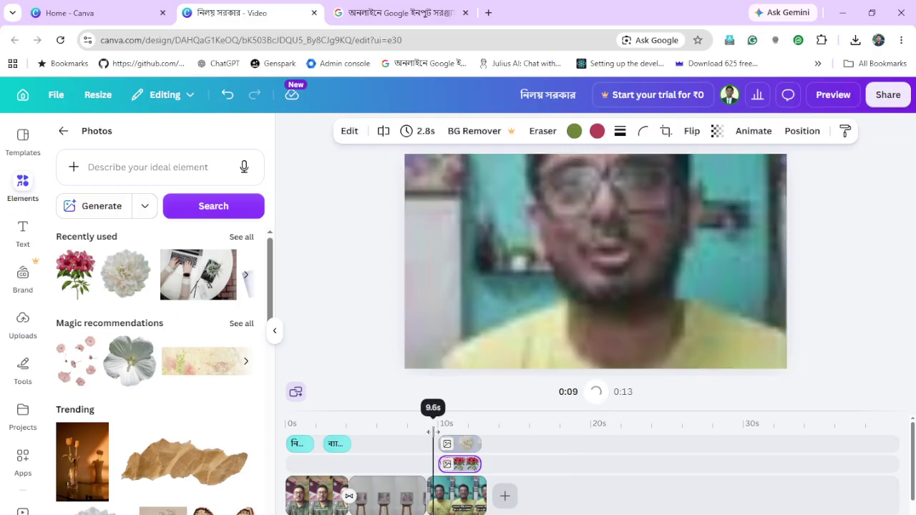
left_click(452, 440)
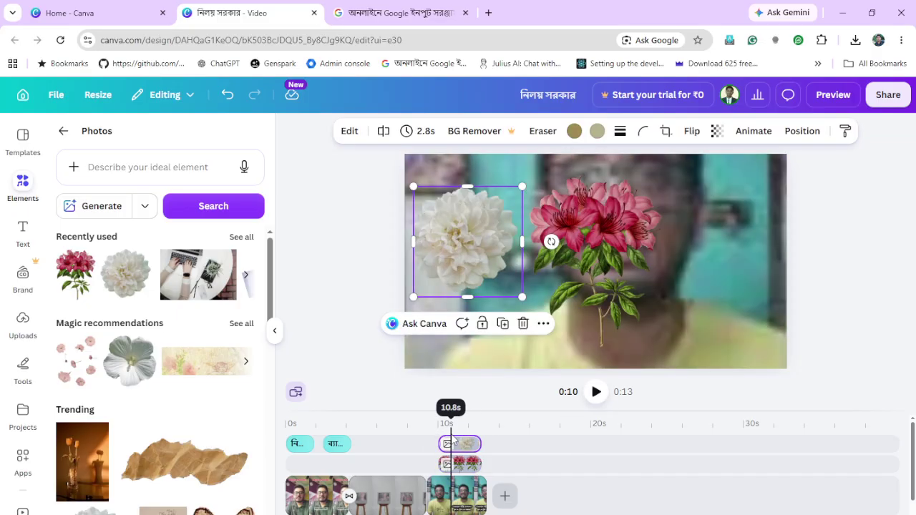
left_click(583, 269)
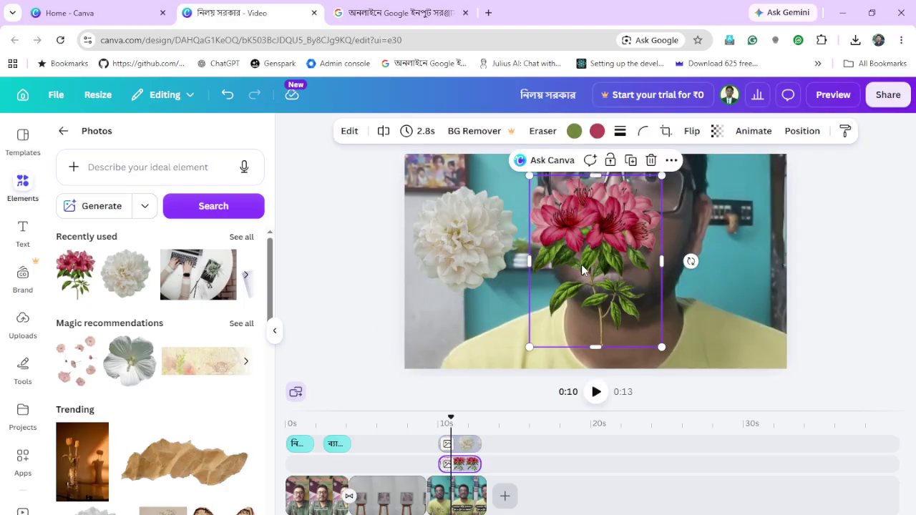
left_click_drag(532, 347, 575, 288)
left_click_drag(608, 249, 724, 262)
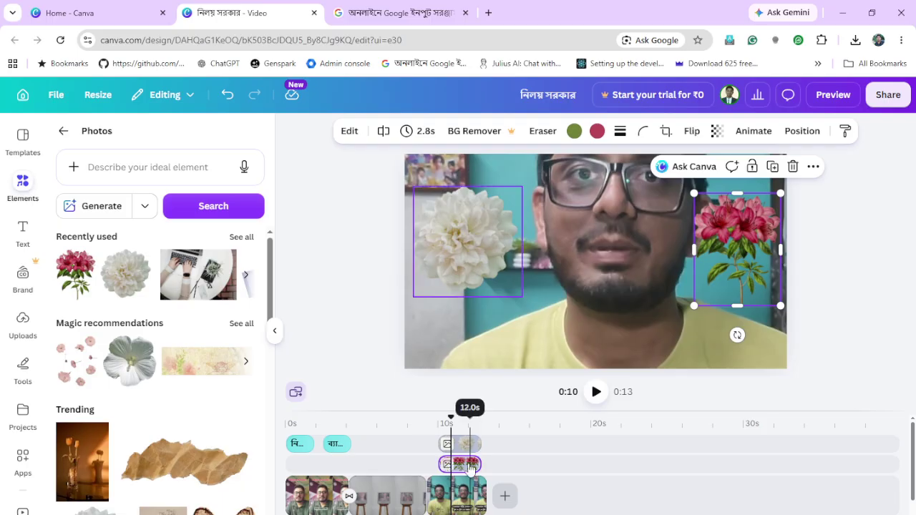
left_click_drag(451, 420, 415, 425)
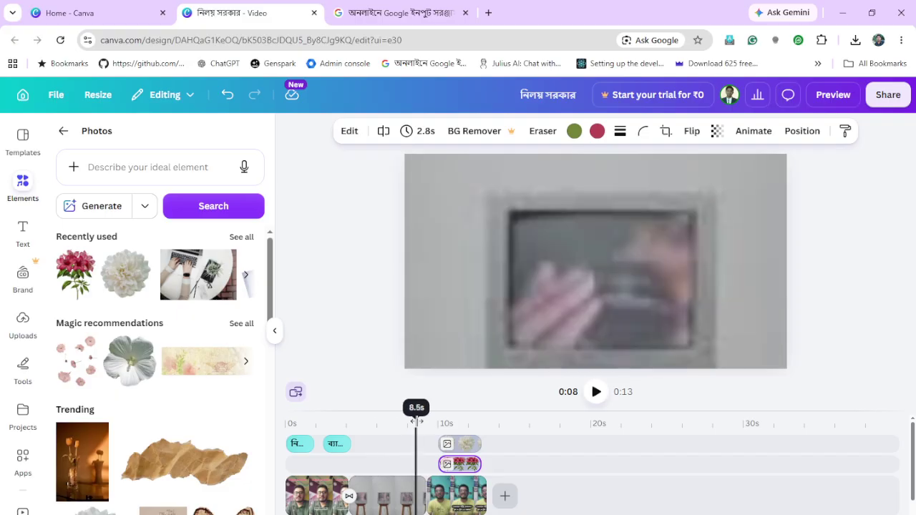
left_click(595, 393)
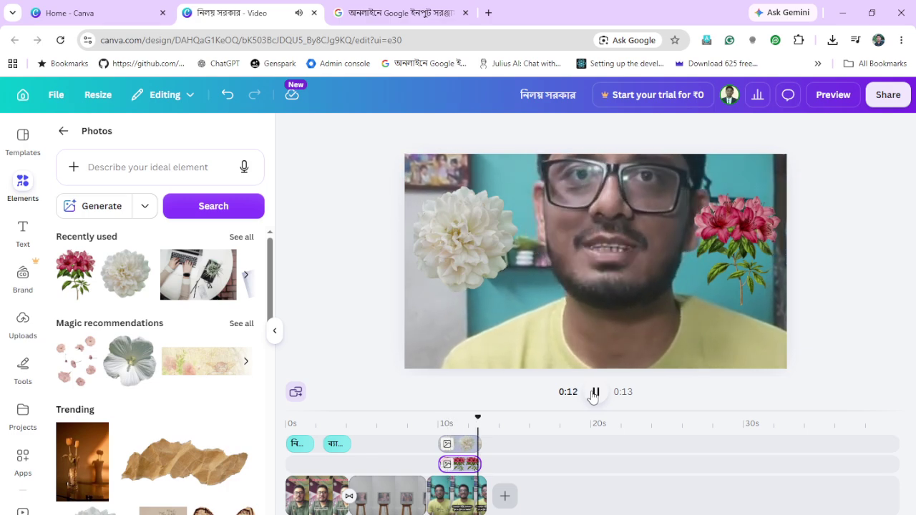
left_click(594, 392)
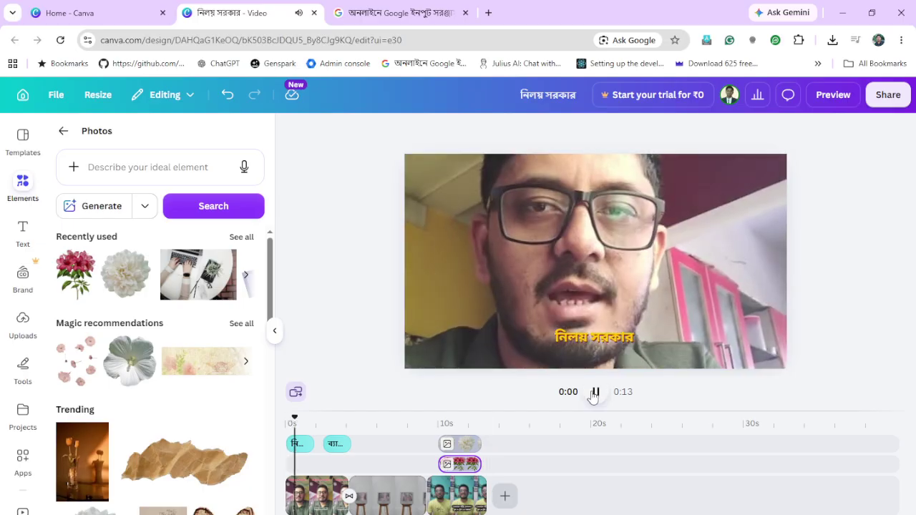
left_click(593, 393)
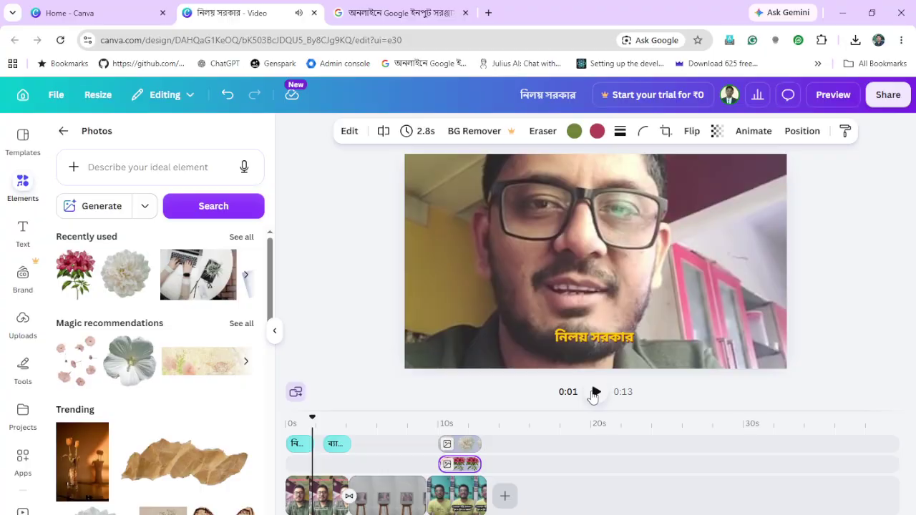
scroll(726, 474, "down", 1)
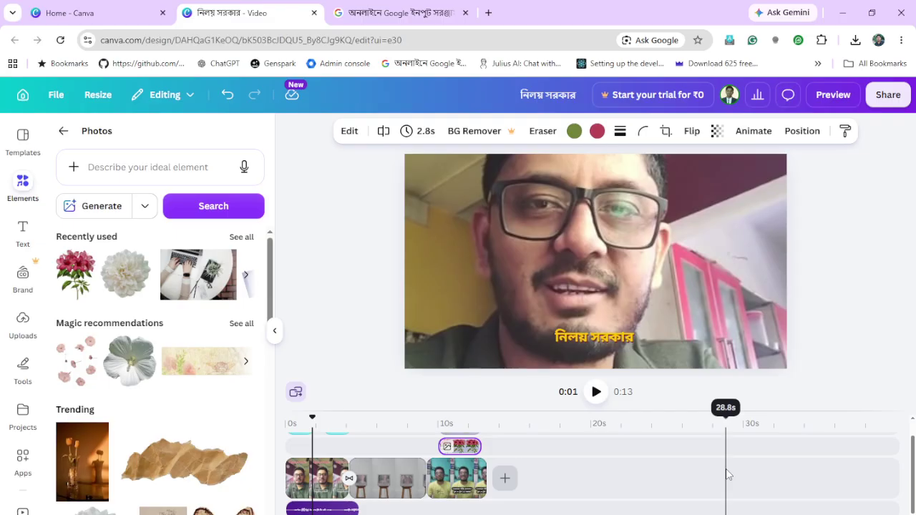
scroll(727, 474, "up", 1)
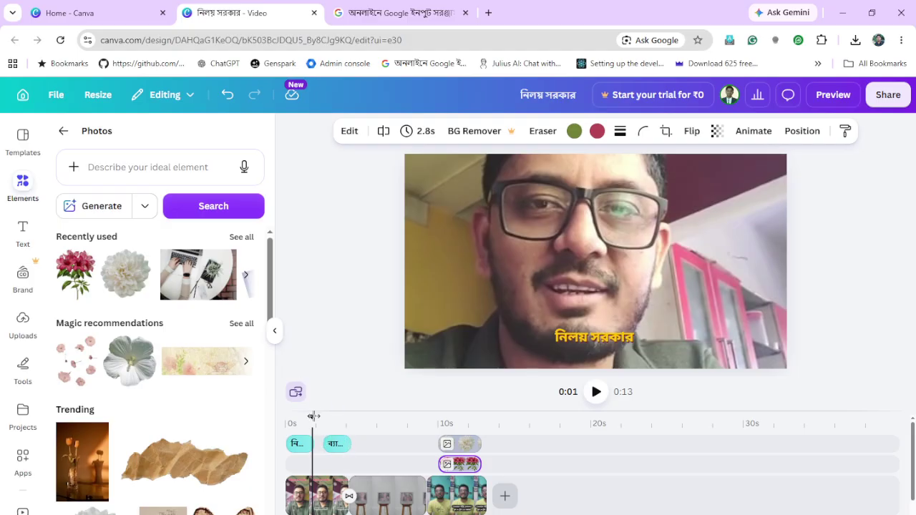
left_click_drag(311, 417, 279, 425)
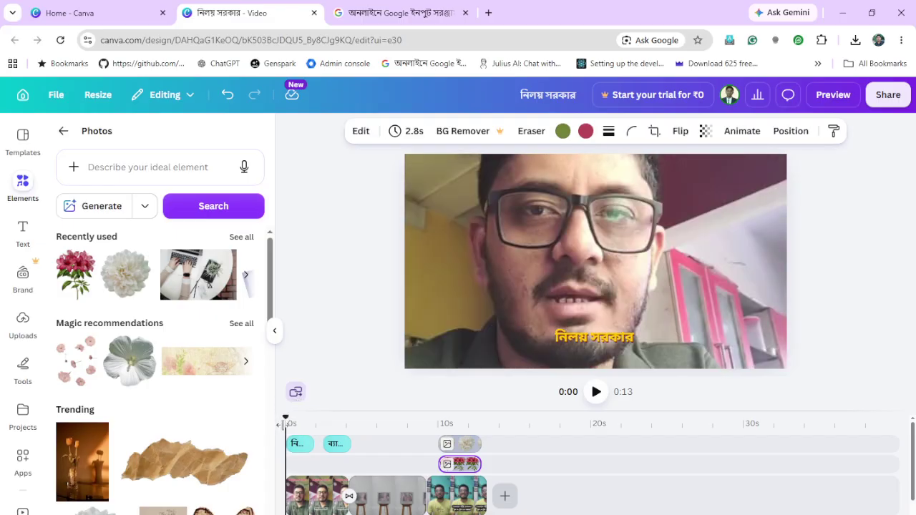
left_click(833, 95)
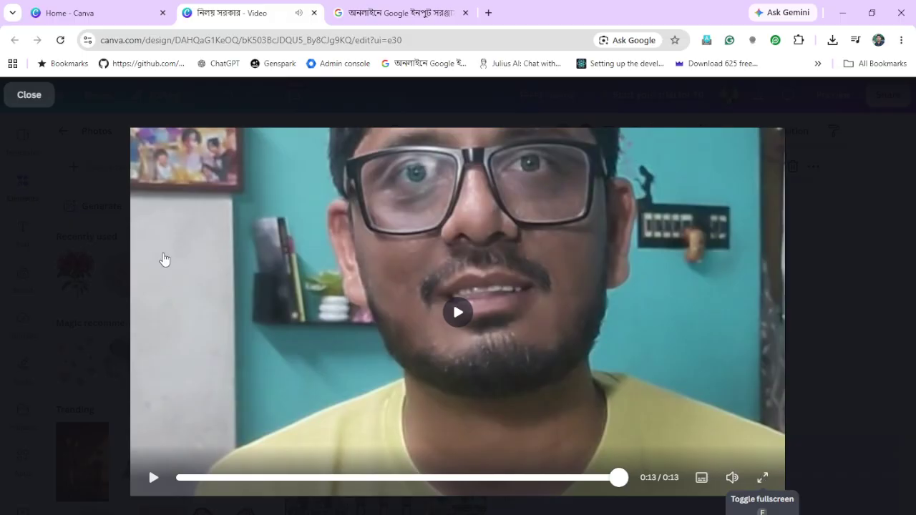
left_click(47, 94)
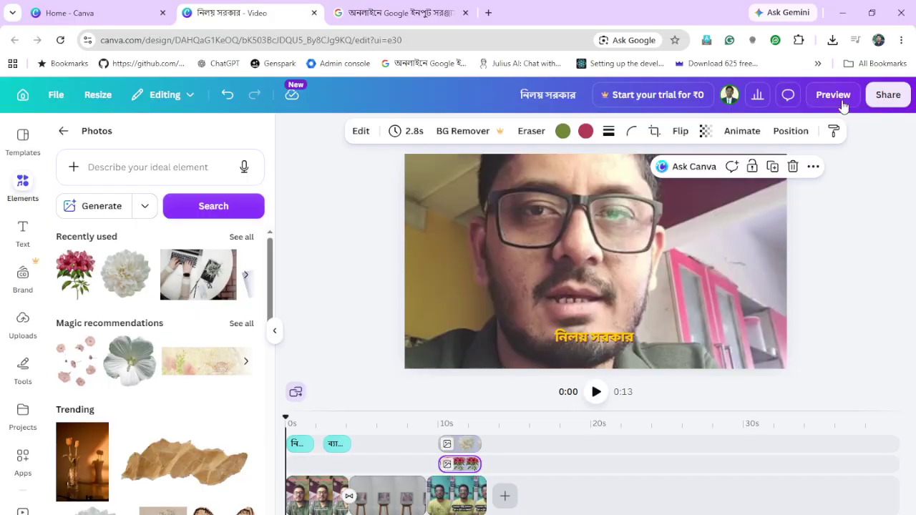
Download the 0:13 video as a 1080p MP4 from the Share menu
left_click(882, 99)
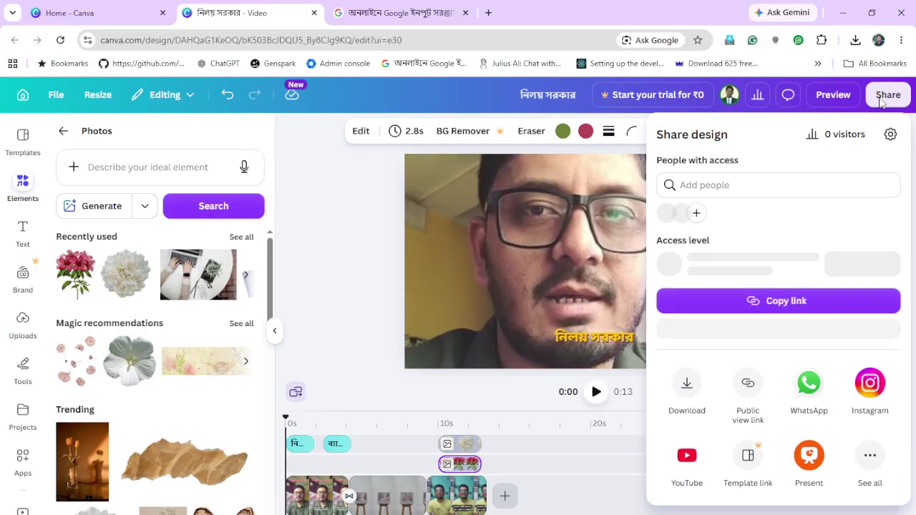
left_click(686, 396)
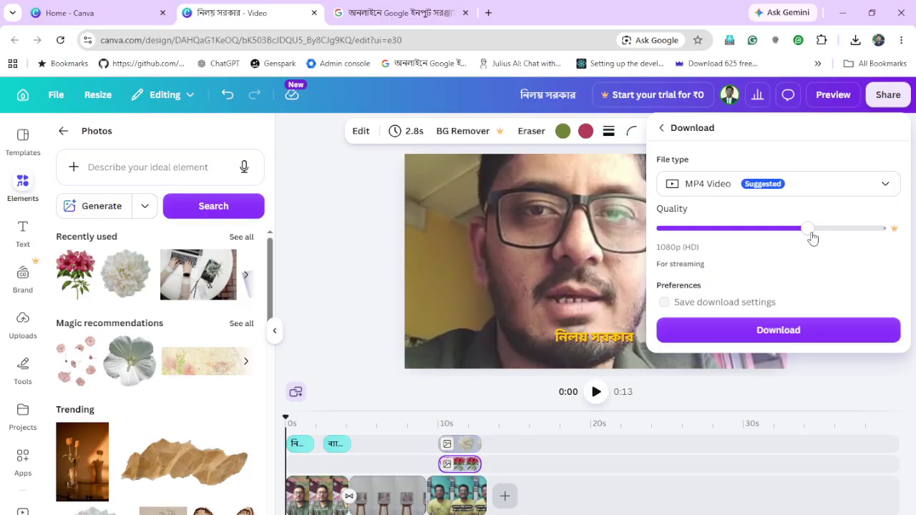
left_click(831, 332)
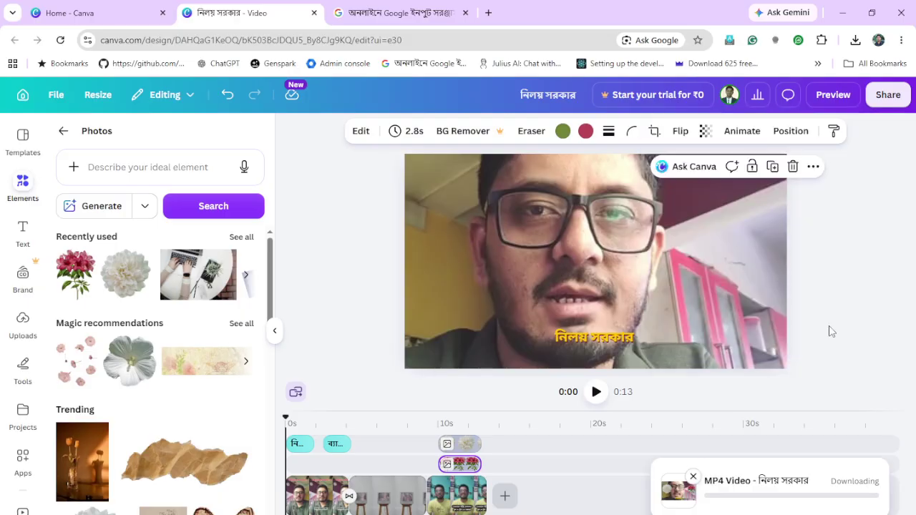
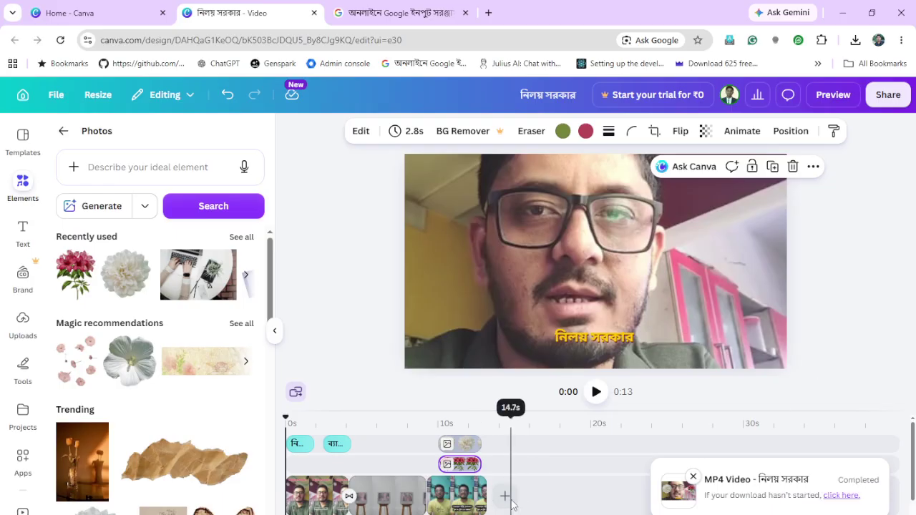
Start the finished video's download manually and save it as abc.mp4 in the Adamas folder
left_click(842, 495)
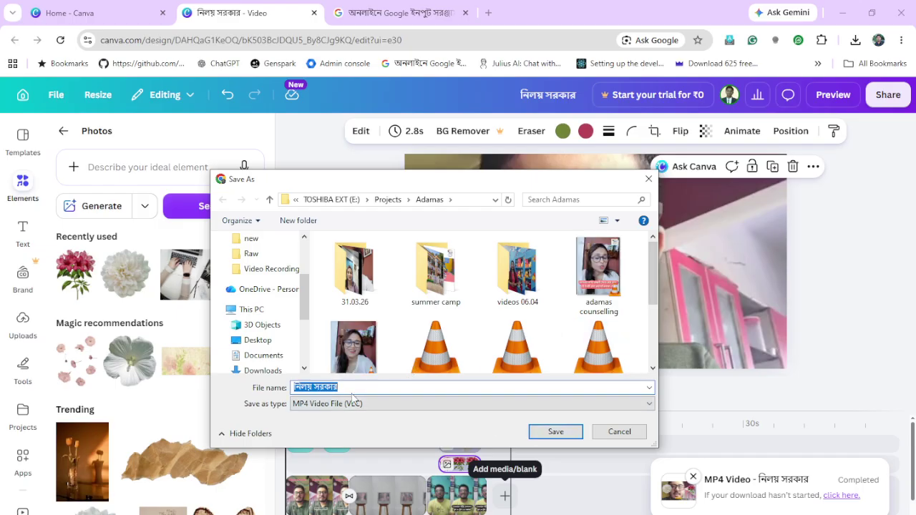
type("abc")
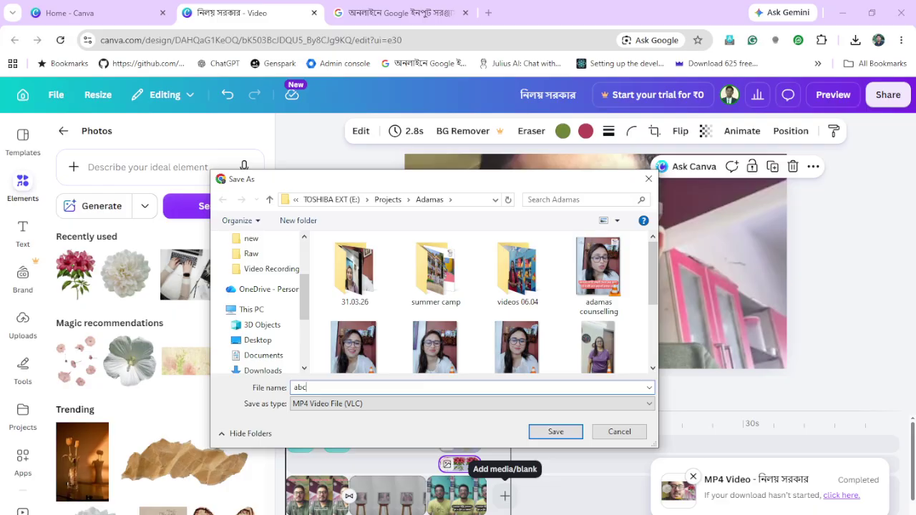
left_click(553, 432)
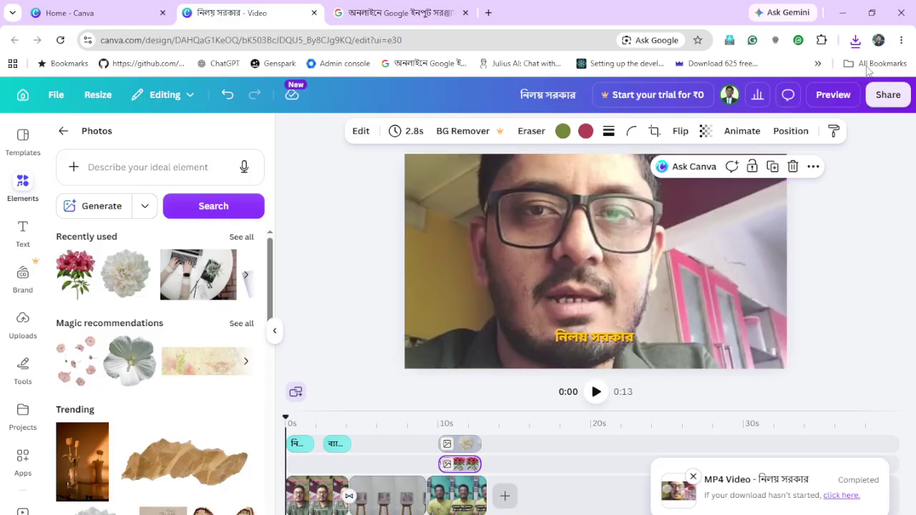
Resume the stalled abc.mp4 download until it completes, then show it in its folder
left_click(856, 41)
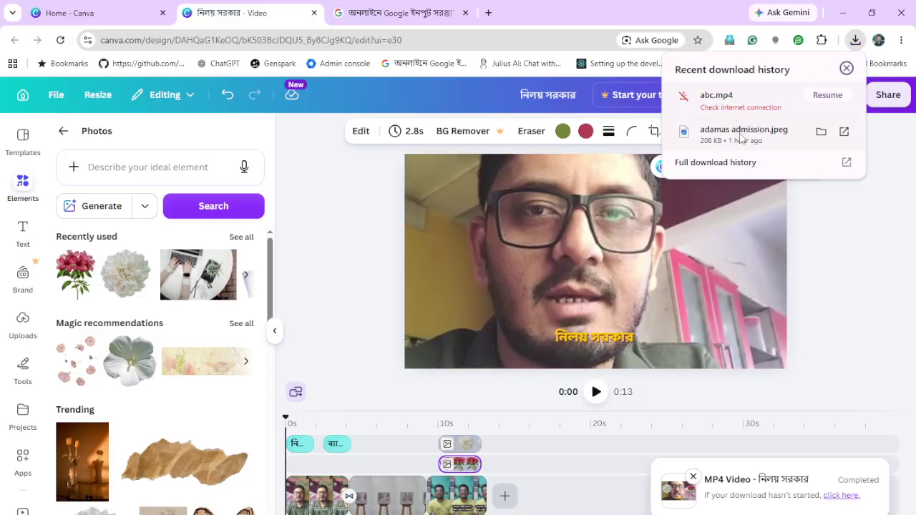
left_click(818, 100)
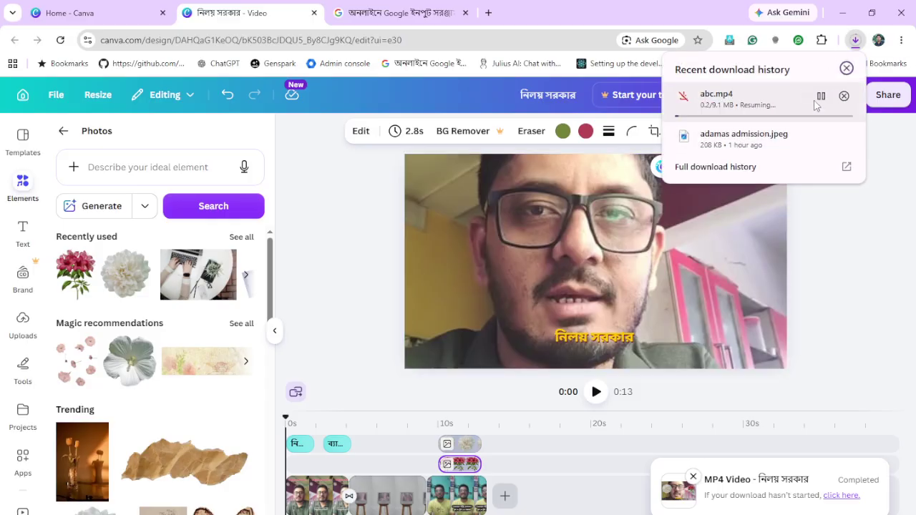
left_click(816, 104)
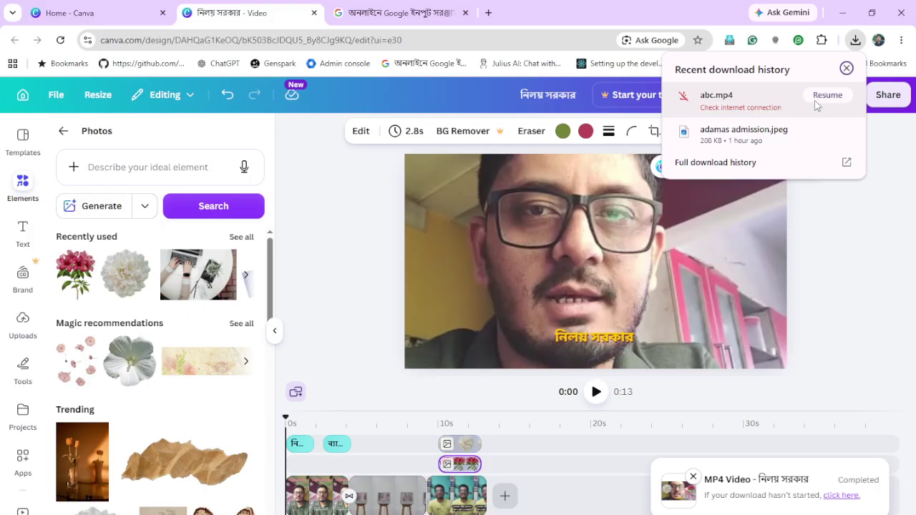
left_click(817, 105)
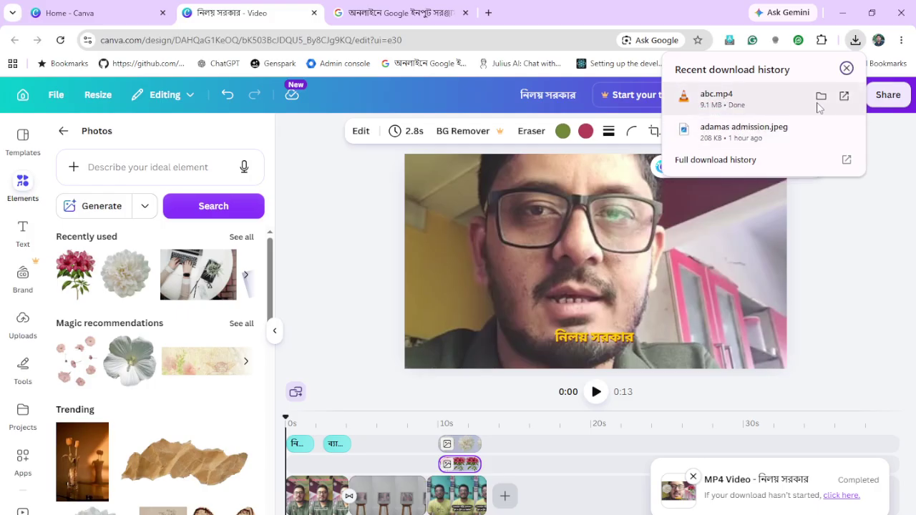
left_click(823, 100)
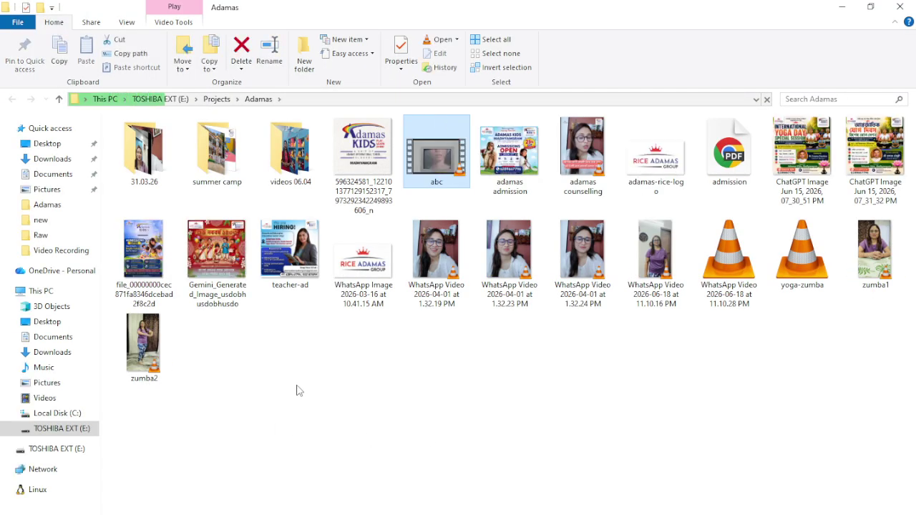
Play abc.mp4 in VLC to check the Bengali captions, then return to the Canva editor
double_click(460, 177)
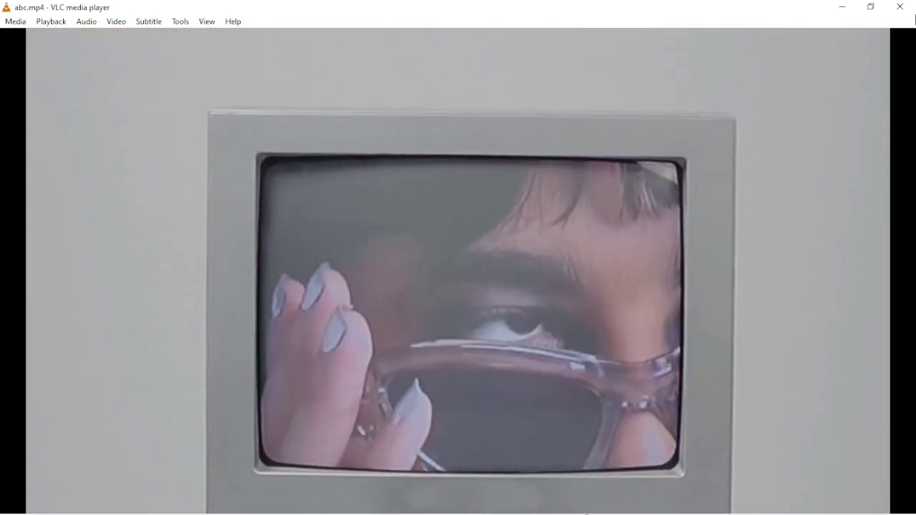
key("ctrl+q")
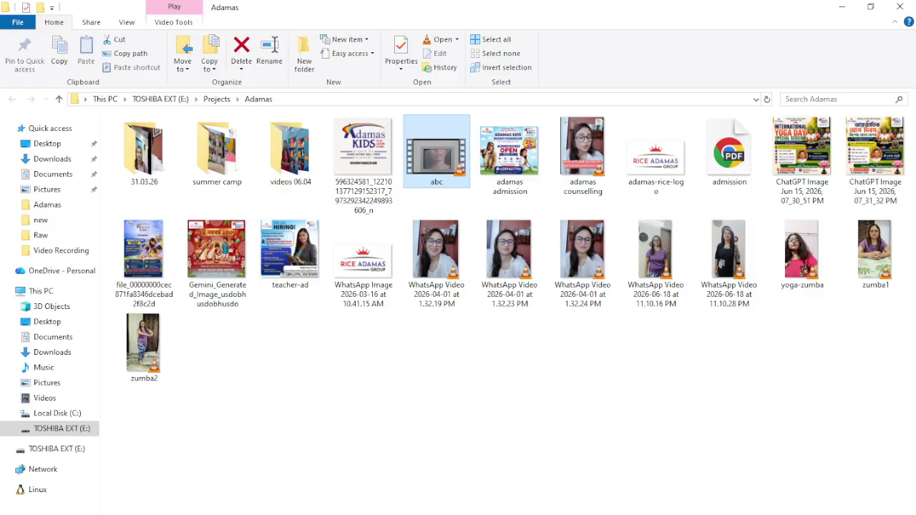
left_click(329, 487)
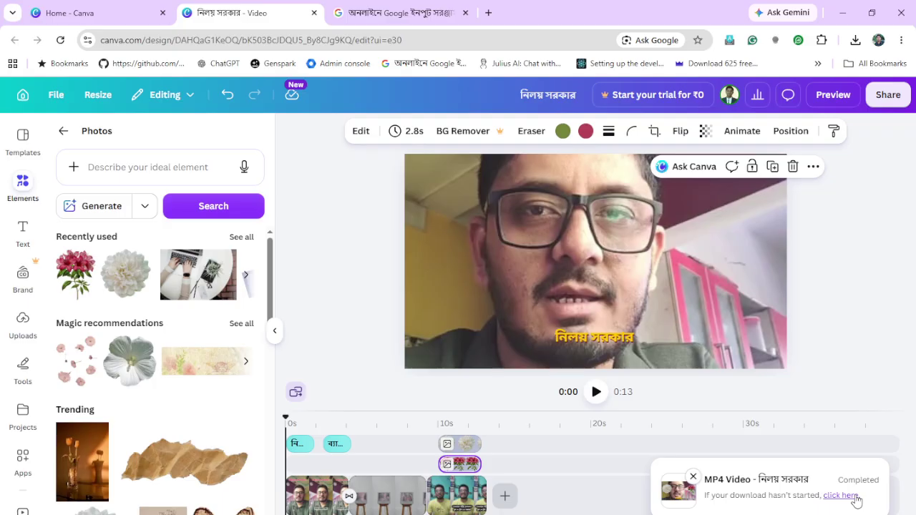
Choose Stock photos from the + after the last timeline clip and start a new photo search
left_click(508, 499)
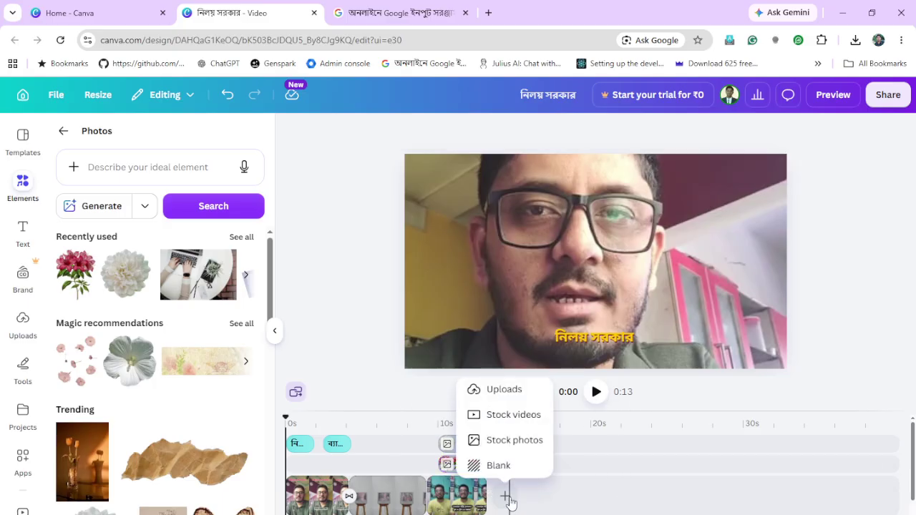
left_click(521, 442)
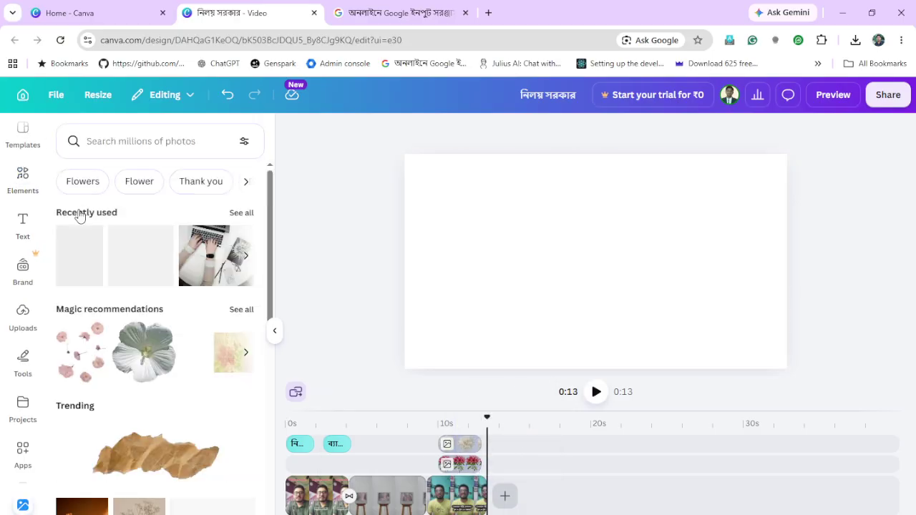
scroll(200, 317, "down", 5)
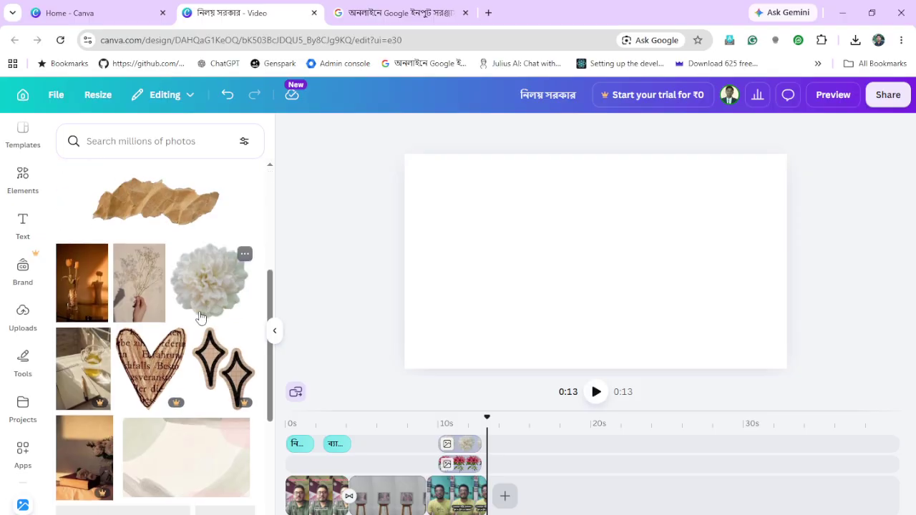
scroll(200, 317, "down", 3)
scroll(198, 317, "up", 10)
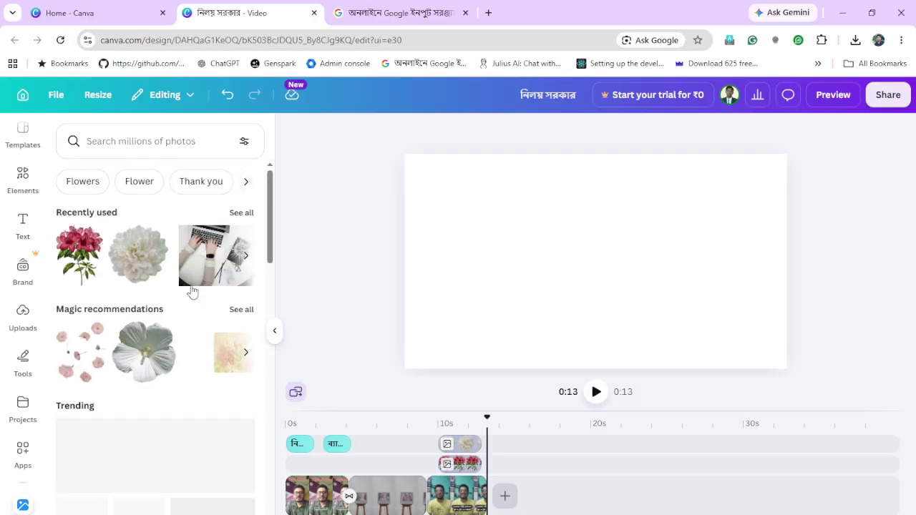
left_click(136, 141)
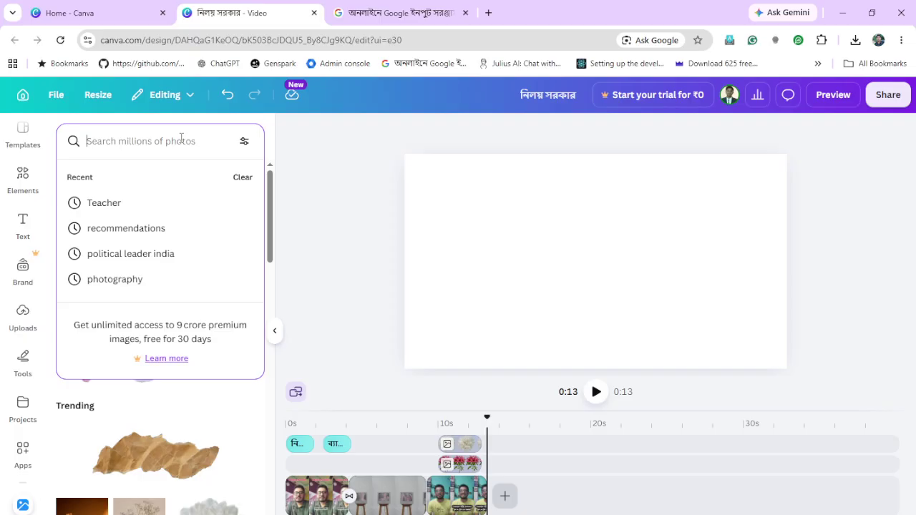
Search stock photos for 'poetic background' and scroll through the flower and paper results
type("tea")
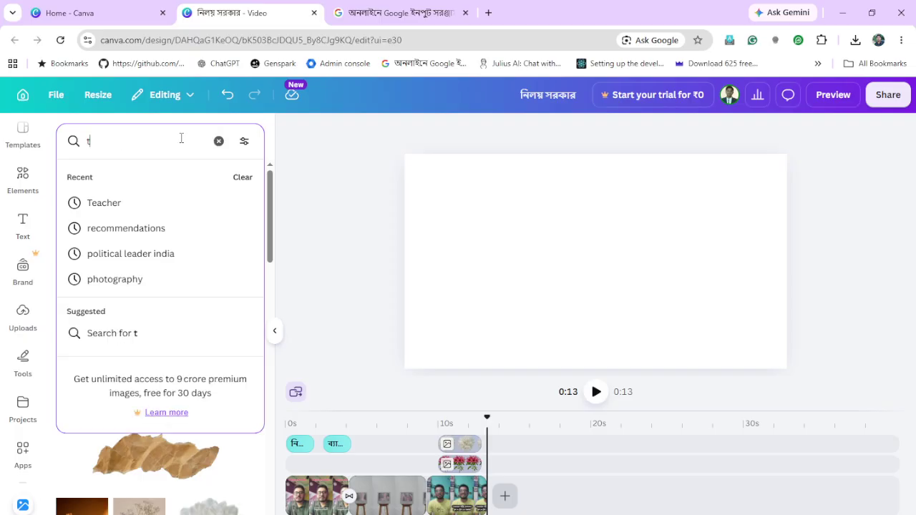
key("BackSpace")
key("BackSpace")
key("BackSpace")
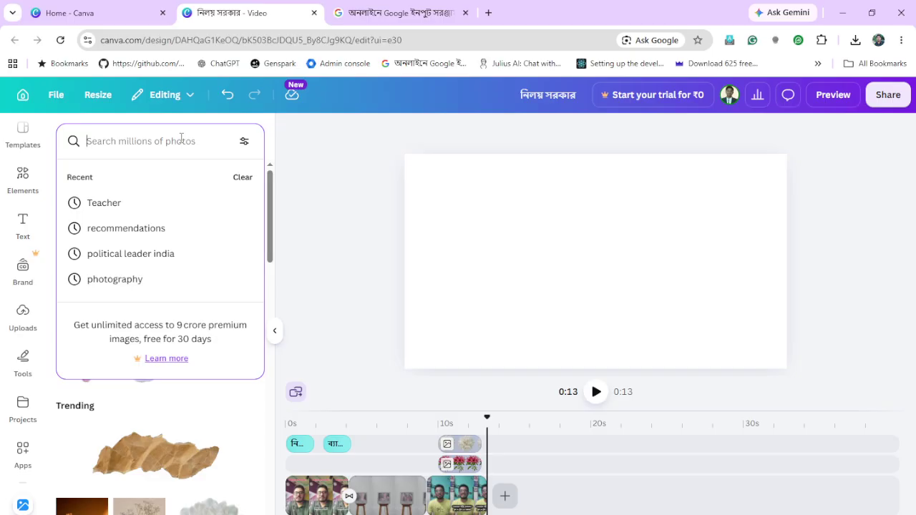
type("p")
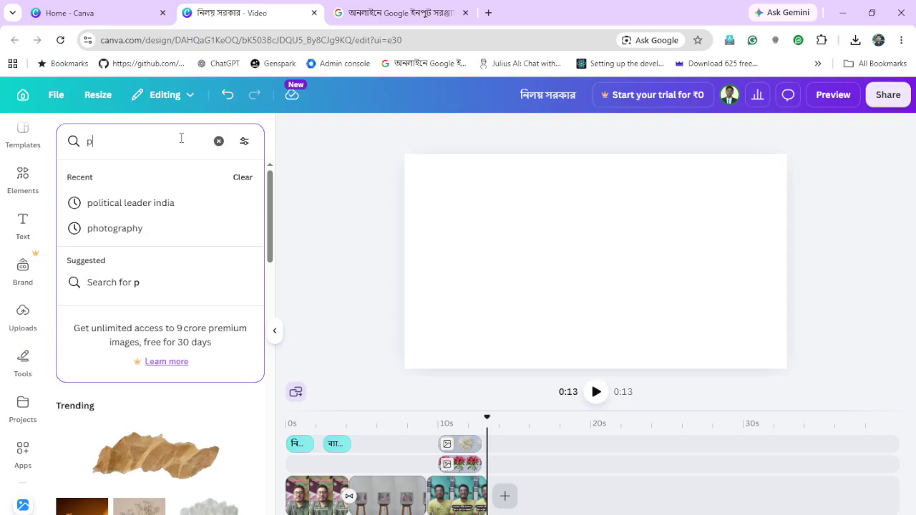
type("oeti")
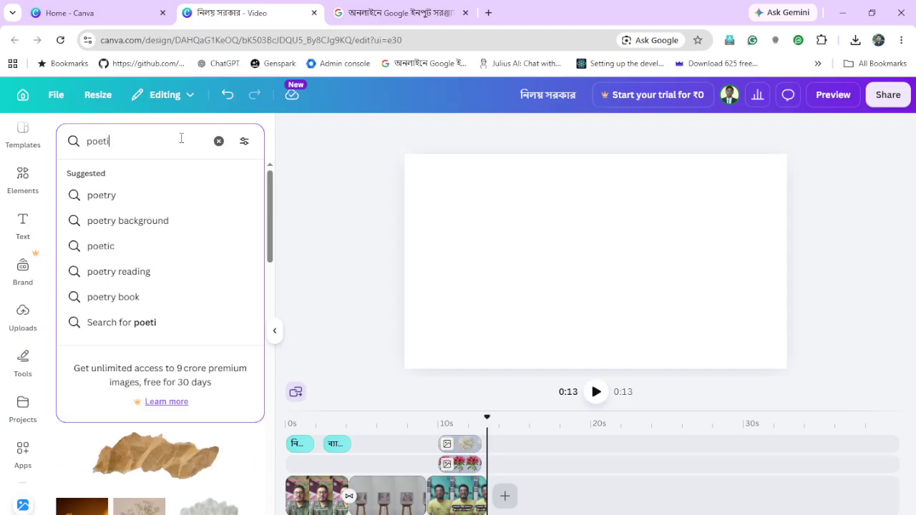
type("c bac")
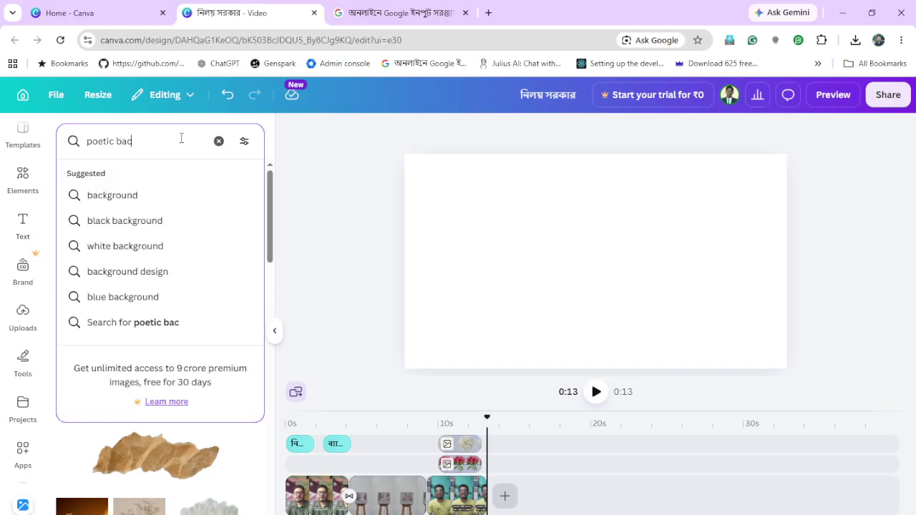
type("kground")
key("Return")
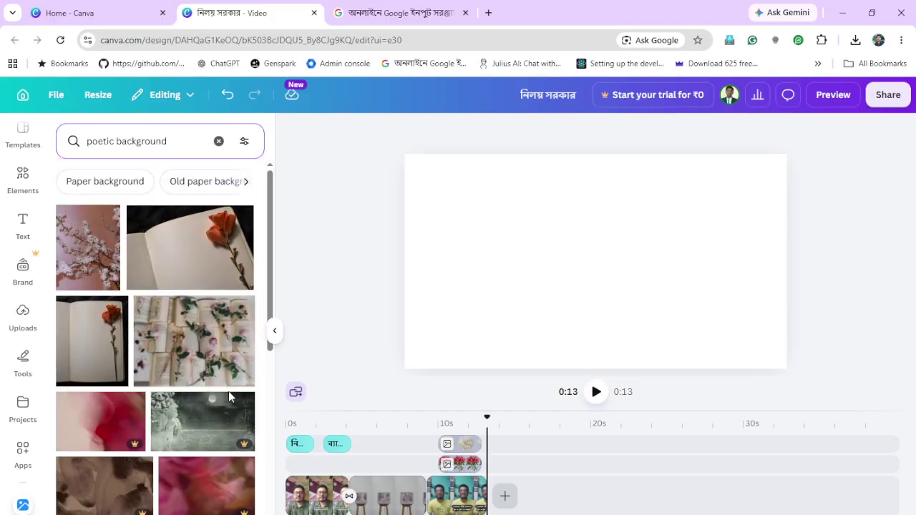
scroll(229, 391, "down", 5)
scroll(233, 391, "down", 3)
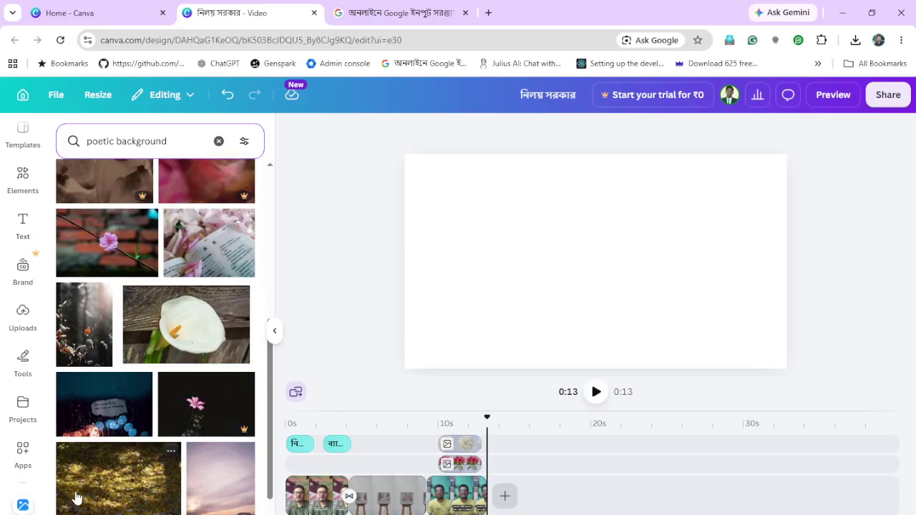
left_click(106, 417)
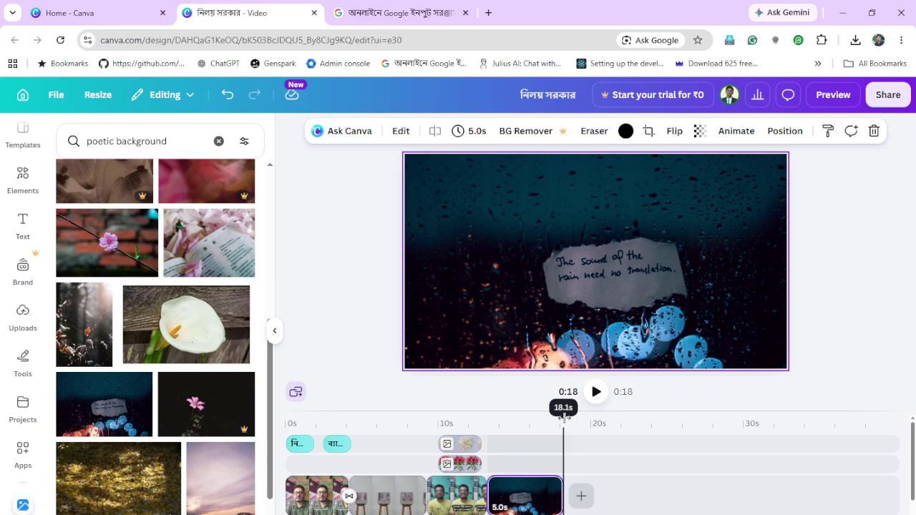
left_click_drag(564, 421, 491, 423)
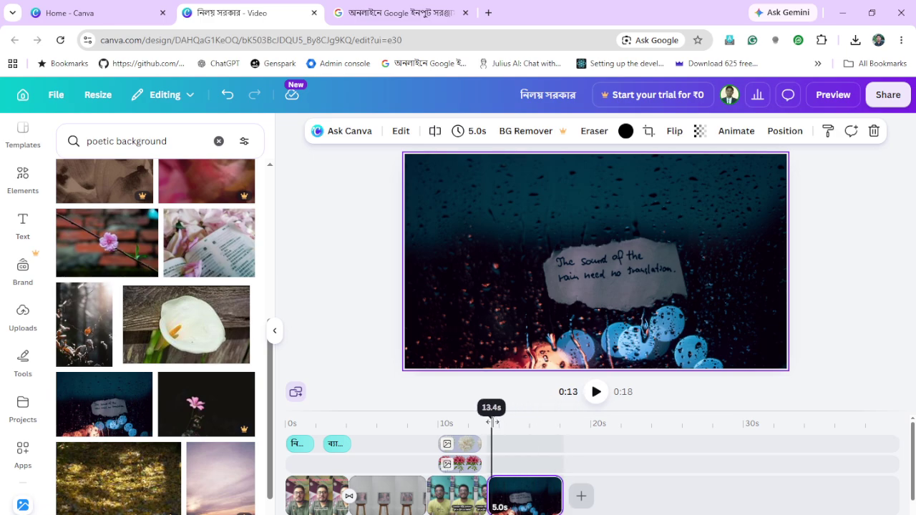
scroll(565, 429, "down", 1)
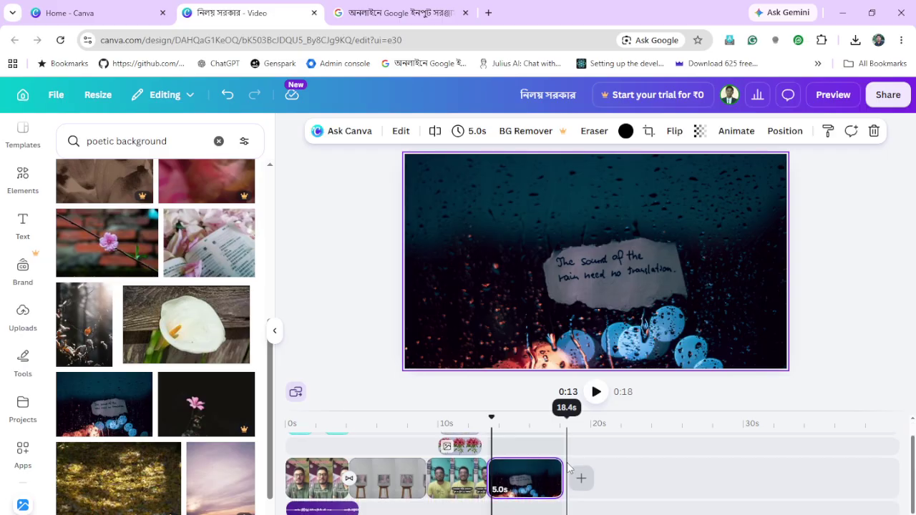
left_click(531, 423)
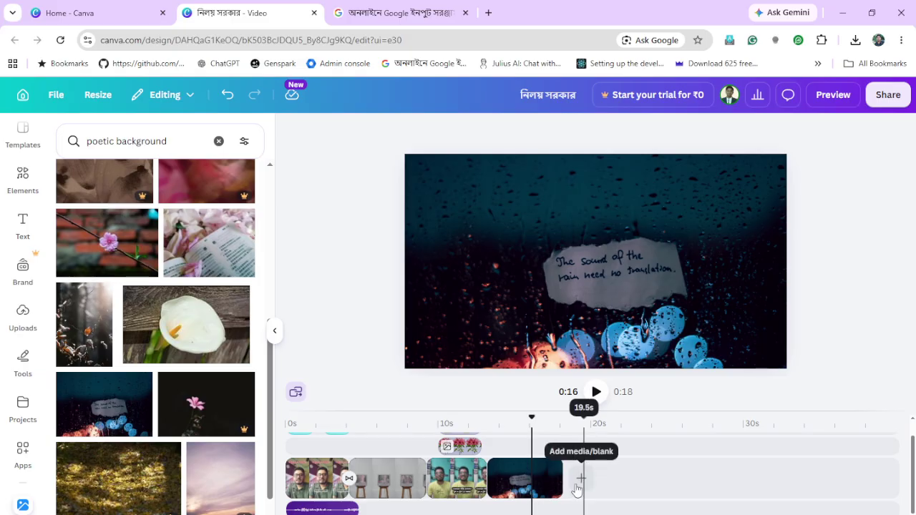
scroll(538, 484, "up", 1)
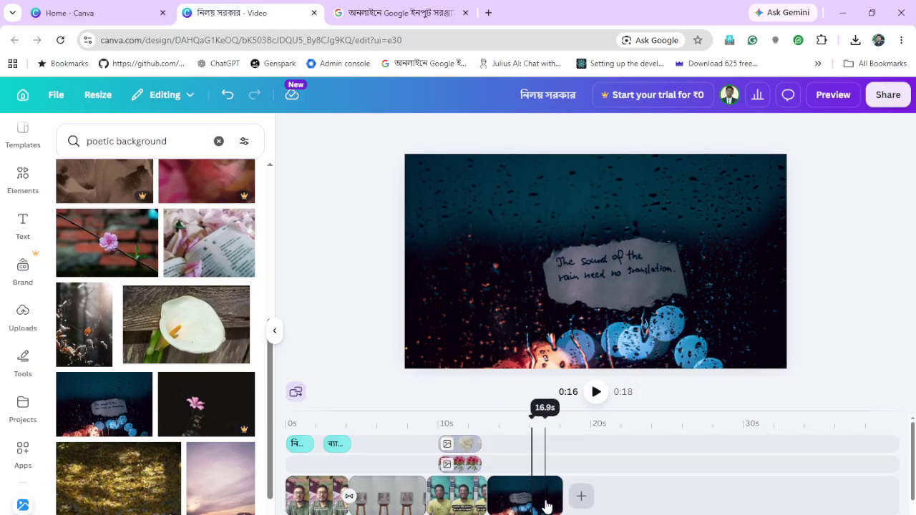
left_click(642, 494)
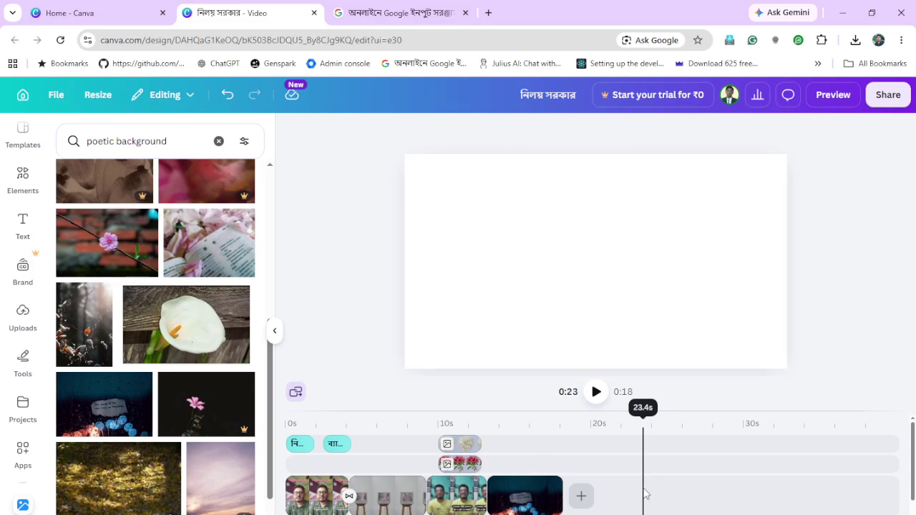
left_click(589, 499)
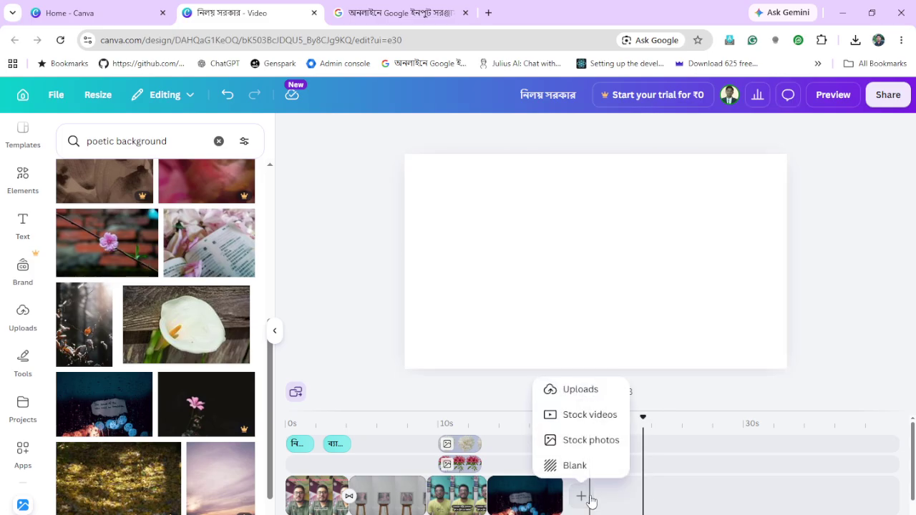
left_click(549, 505)
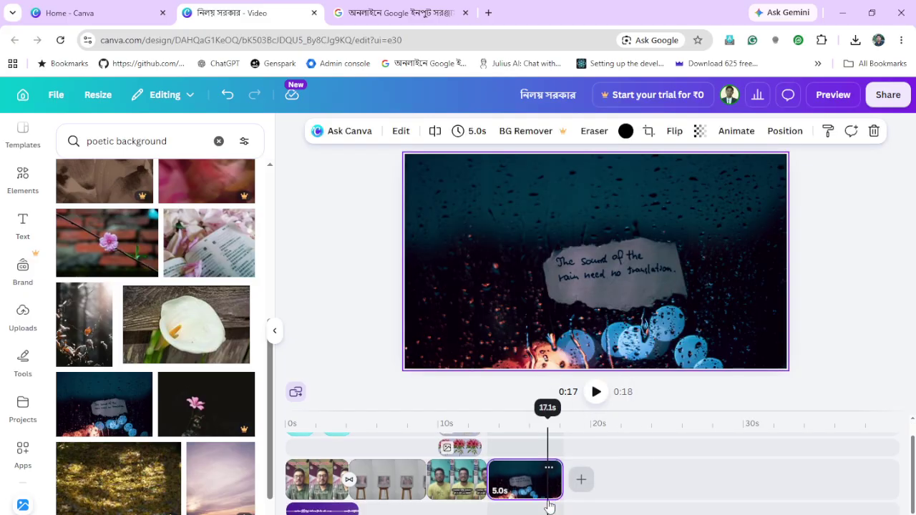
left_click(502, 512)
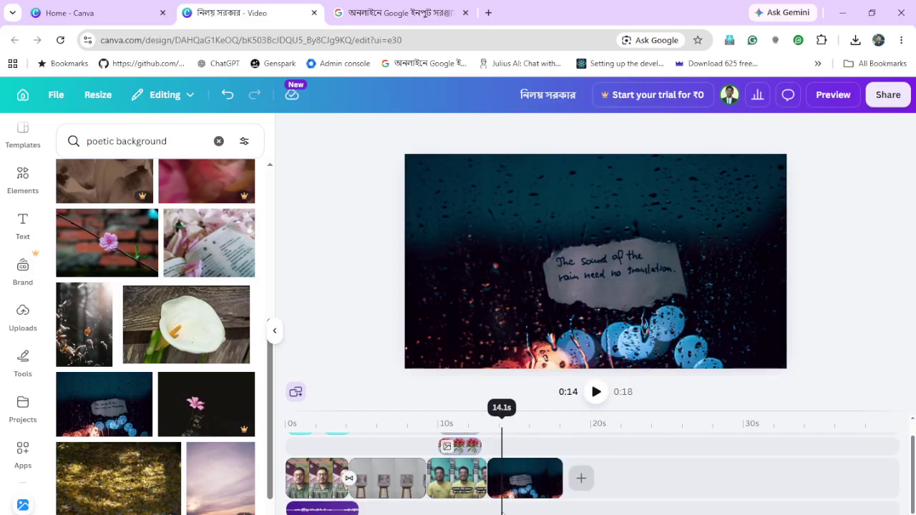
left_click(532, 484)
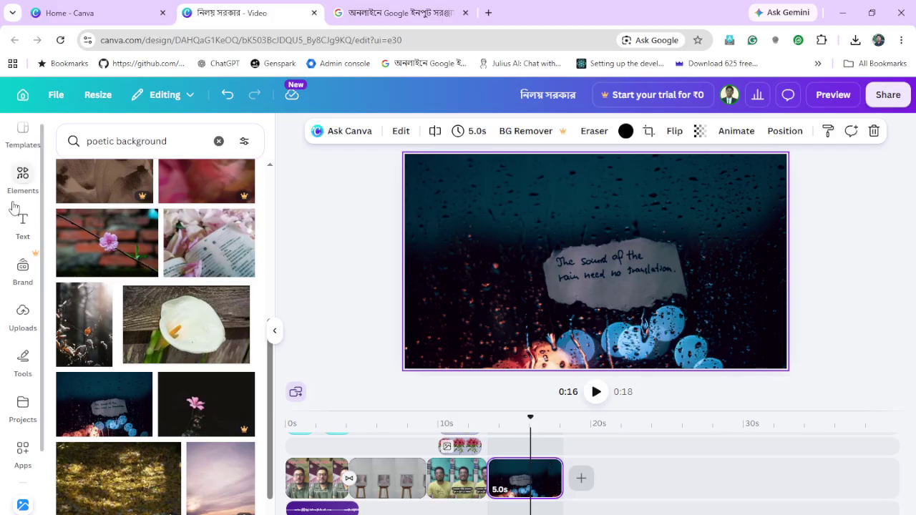
scroll(13, 207, "up", 1)
scroll(13, 206, "down", 2)
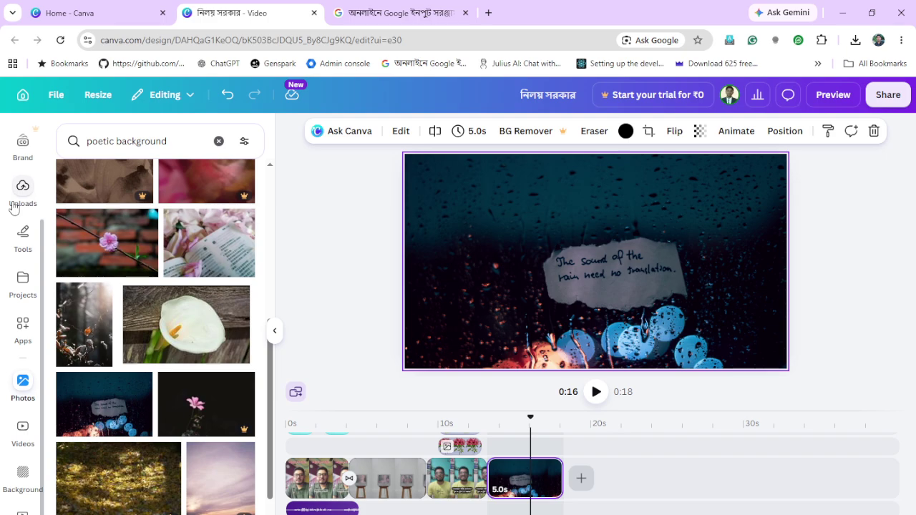
scroll(13, 208, "up", 2)
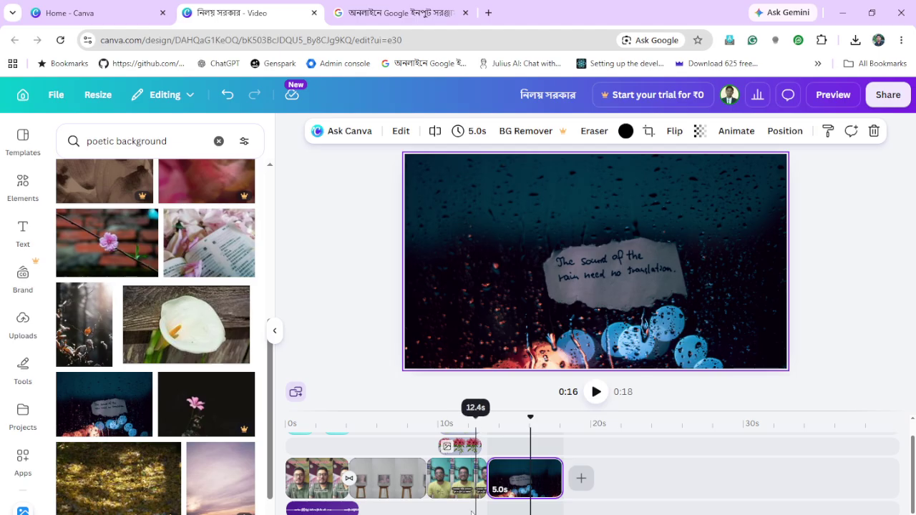
left_click(357, 511)
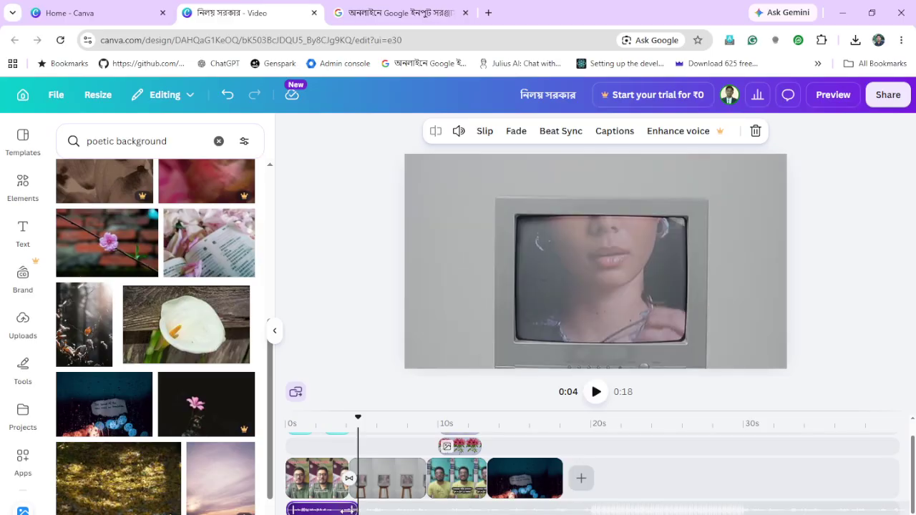
Delete the current audio track and bring up the Music & SFX library from Add audio
key("Delete")
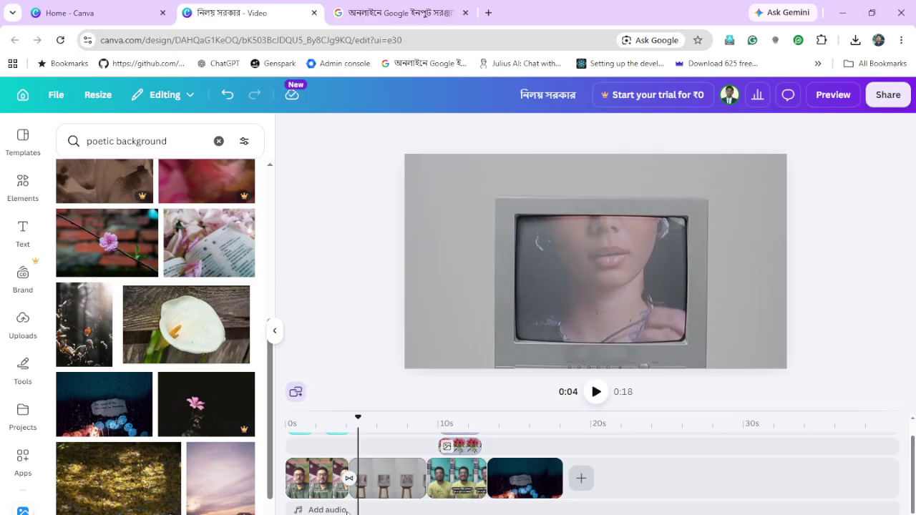
left_click(346, 510)
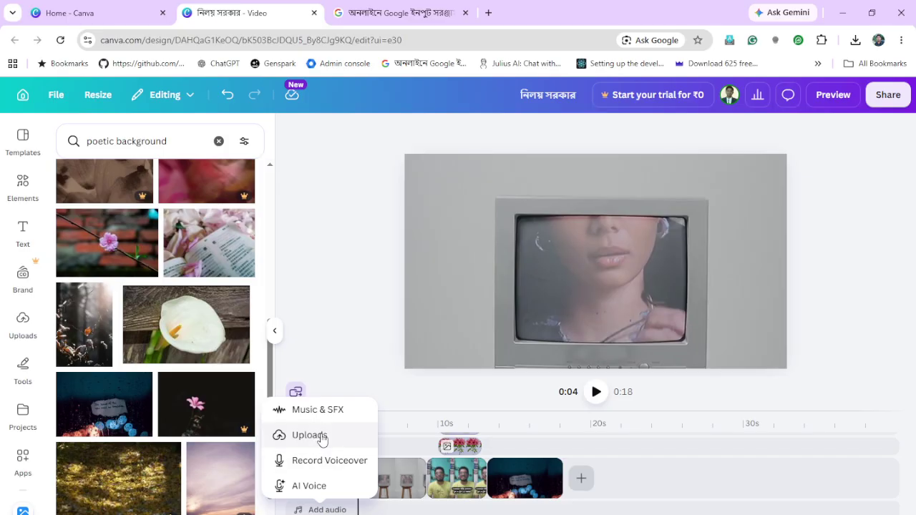
left_click(321, 436)
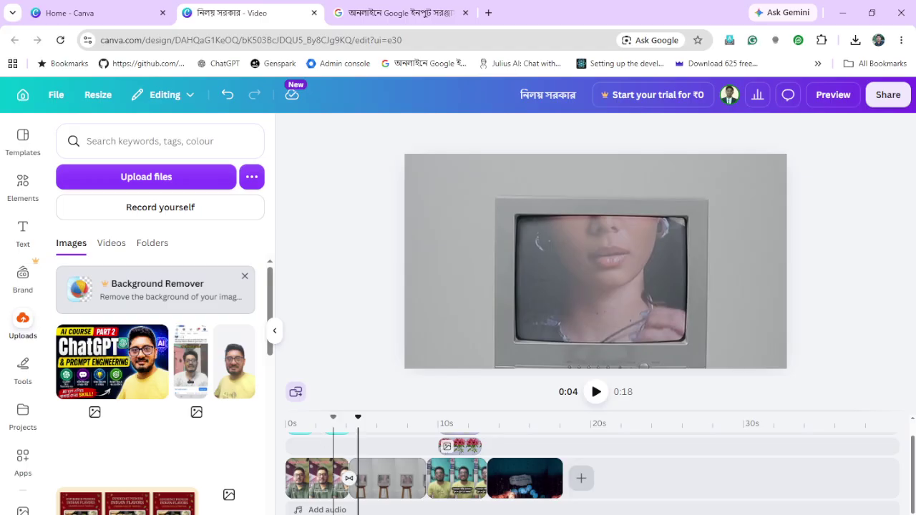
left_click(321, 509)
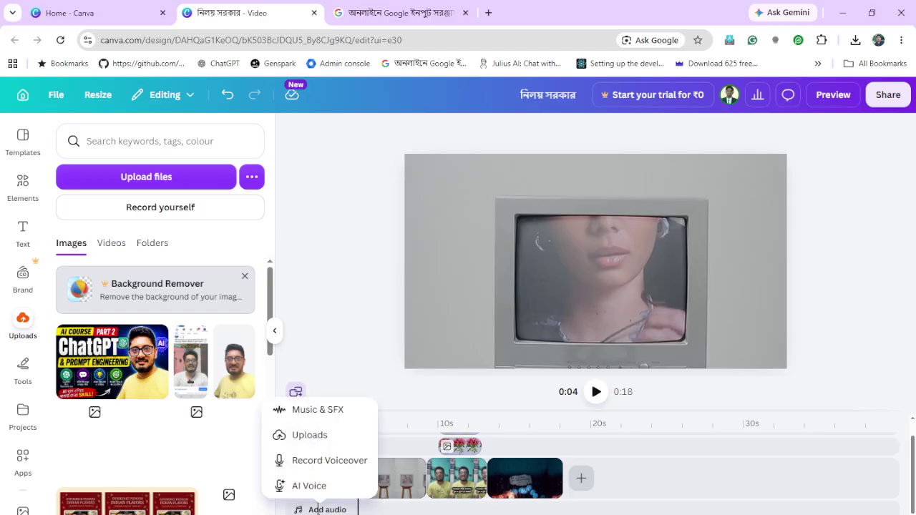
left_click(318, 410)
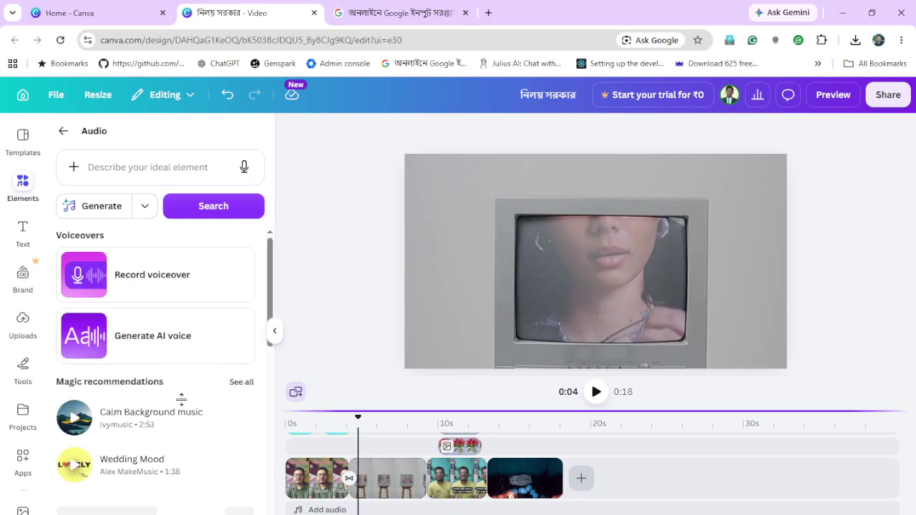
Add the Inspirational Music track and preview the video from the start and near the end
left_click(111, 423)
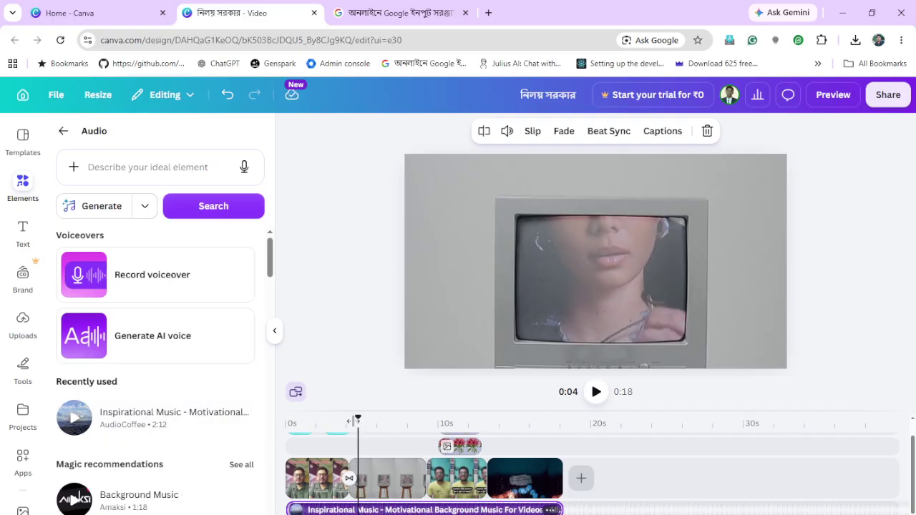
left_click(286, 435)
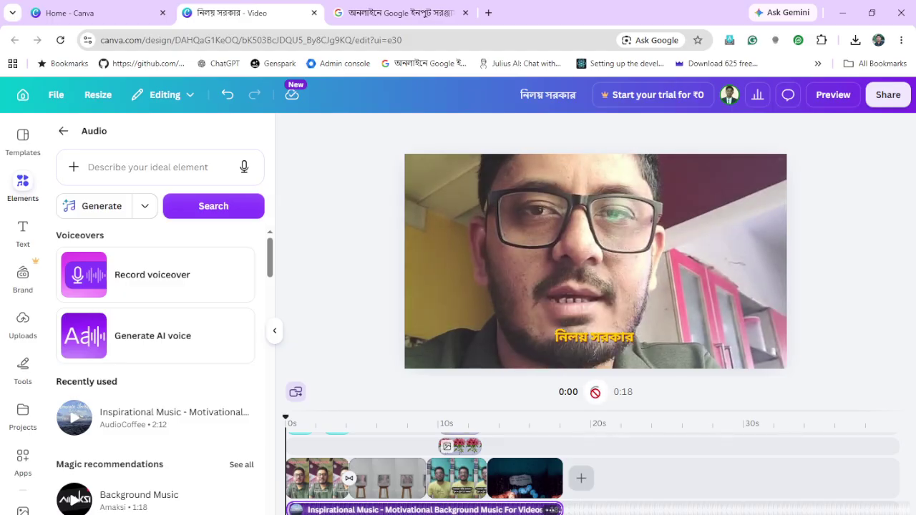
left_click(595, 392)
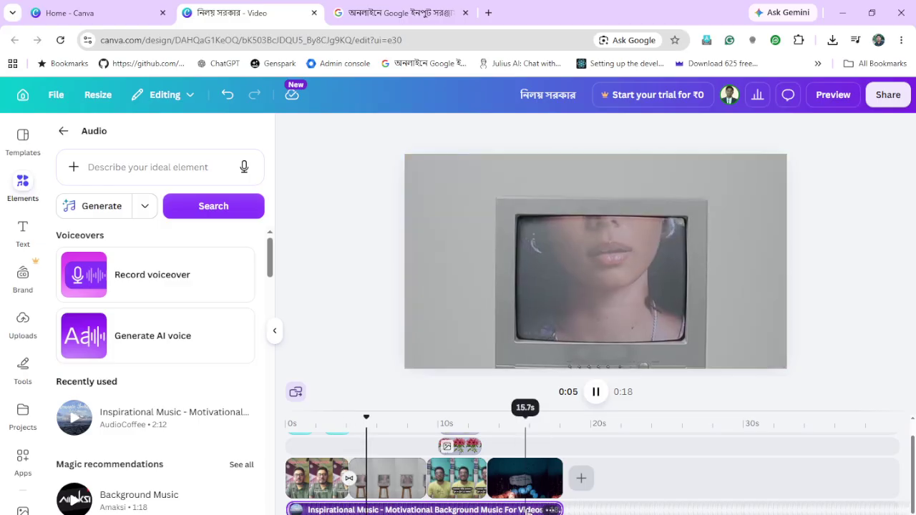
left_click(525, 478)
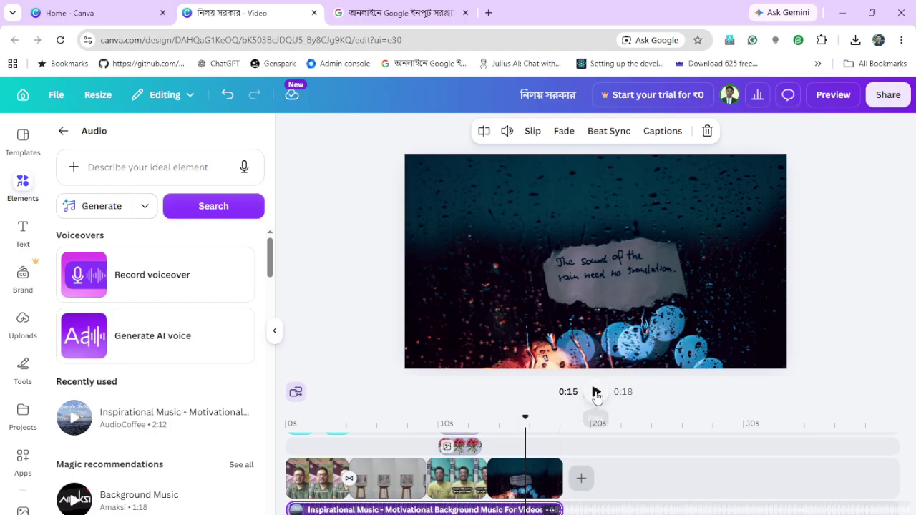
left_click(596, 391)
left_click(595, 392)
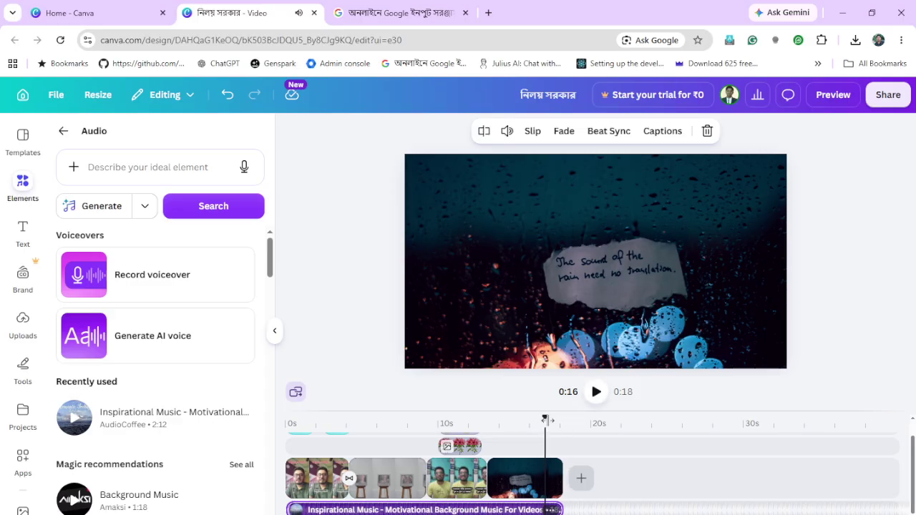
left_click_drag(557, 418, 398, 452)
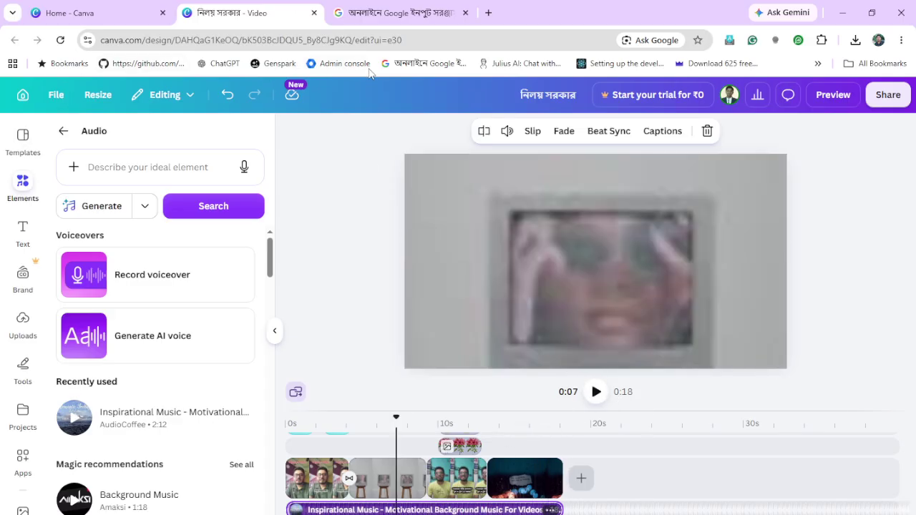
Open the shared 'Trave like there is no tomorrow' canva.link from the AI Course June 2026 chat
mouse_move(324, 514)
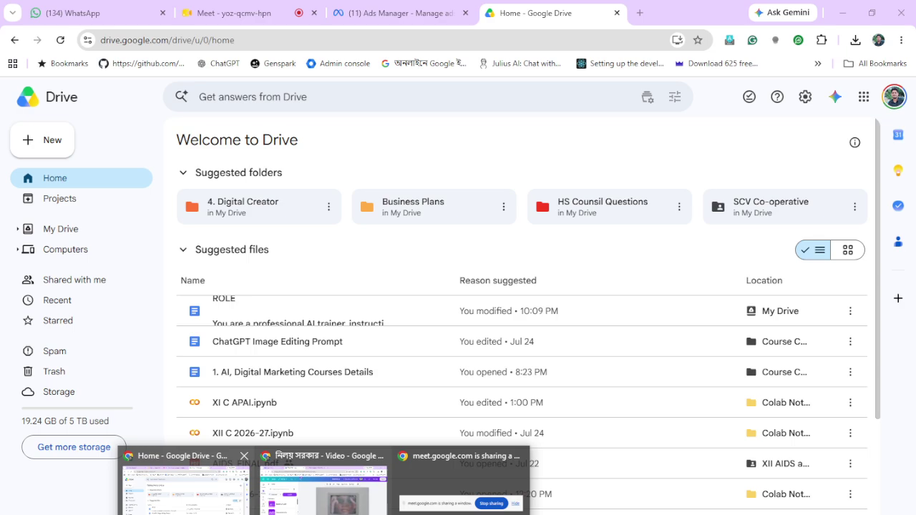
left_click(184, 490)
left_click(95, 15)
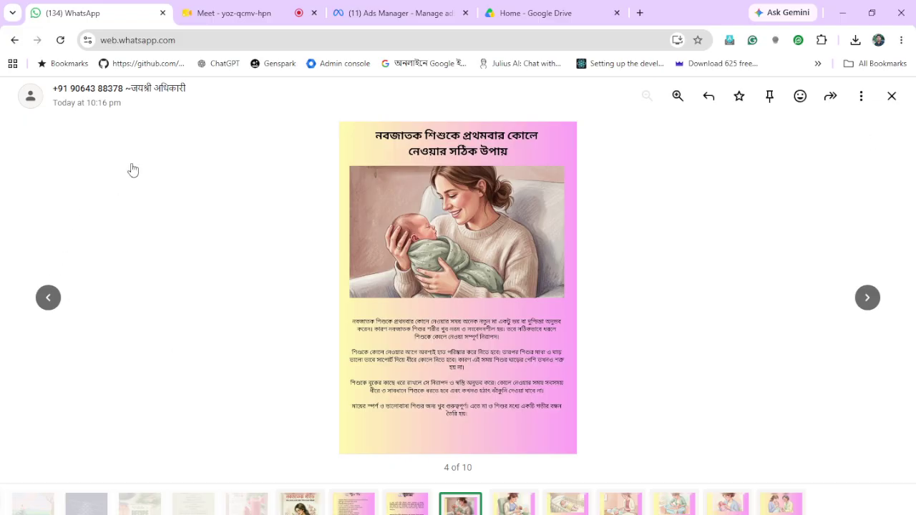
left_click(892, 96)
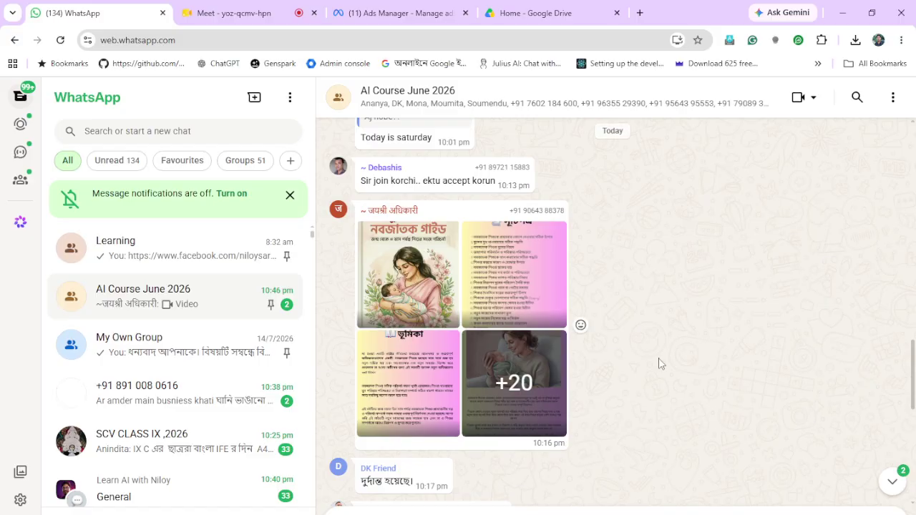
scroll(659, 363, "down", 3)
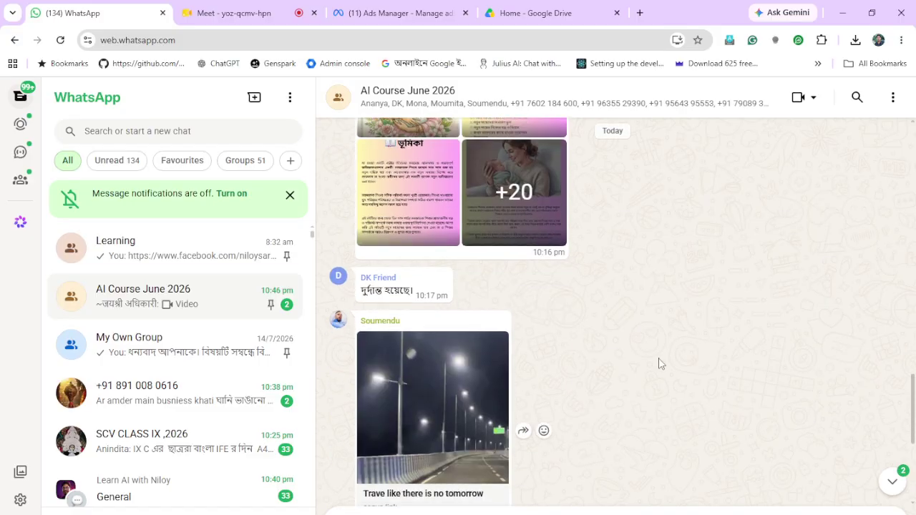
scroll(660, 364, "down", 3)
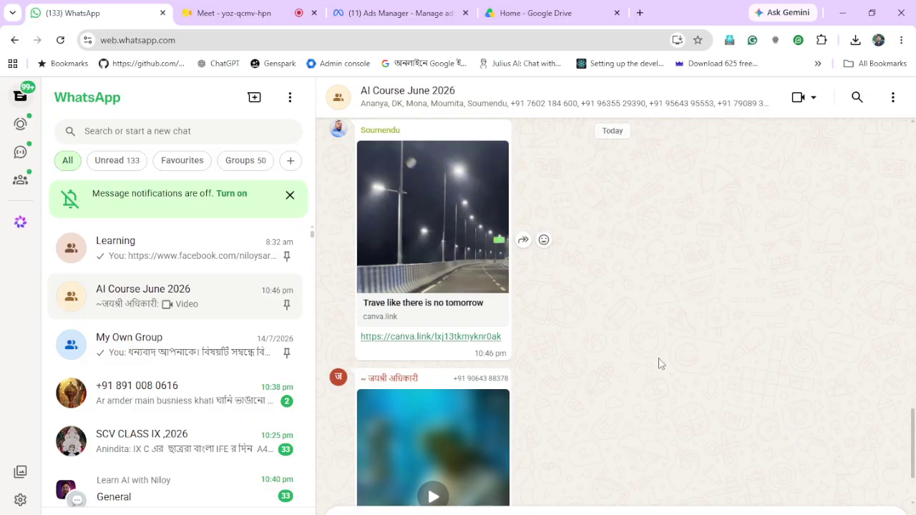
left_click(438, 337)
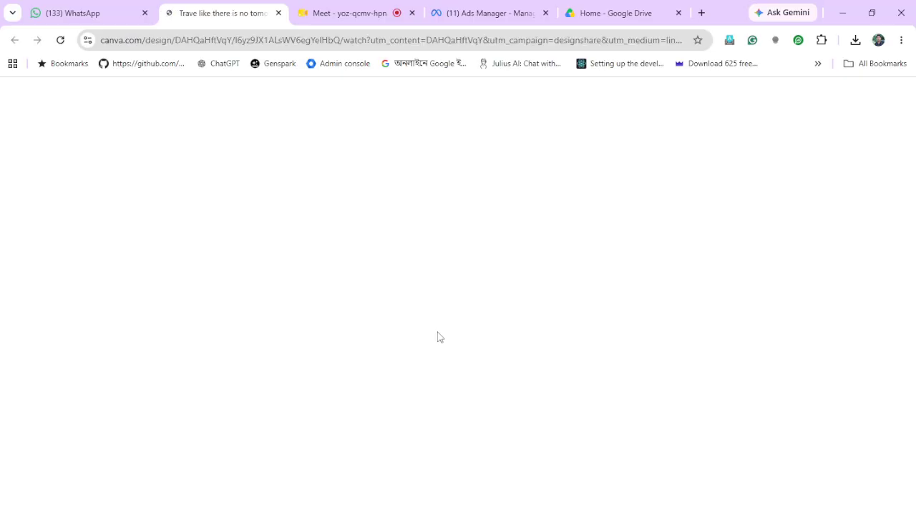
Play the video message posted in the WhatsApp group full size, then pause it
left_click(90, 14)
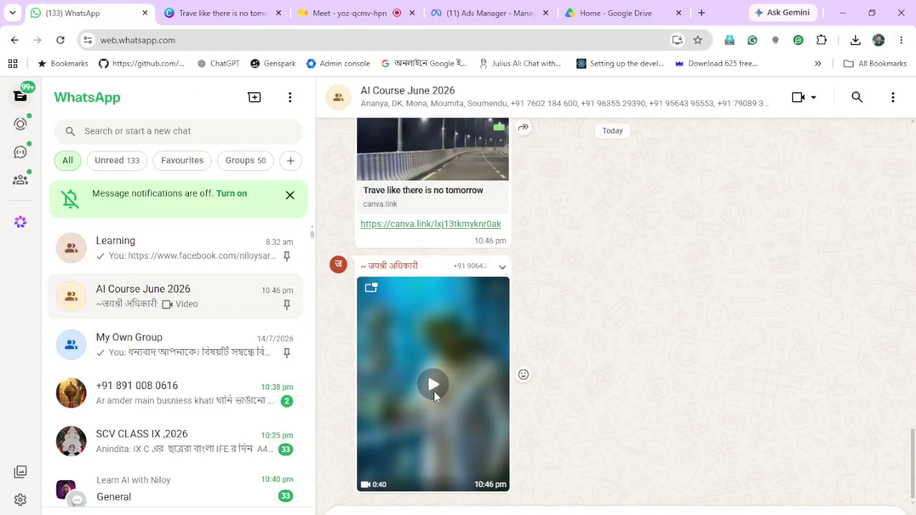
left_click(434, 397)
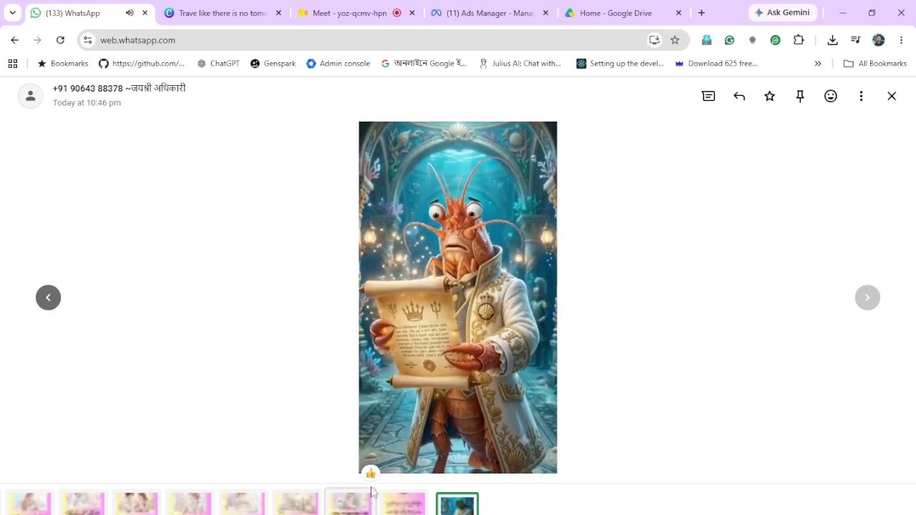
left_click(374, 459)
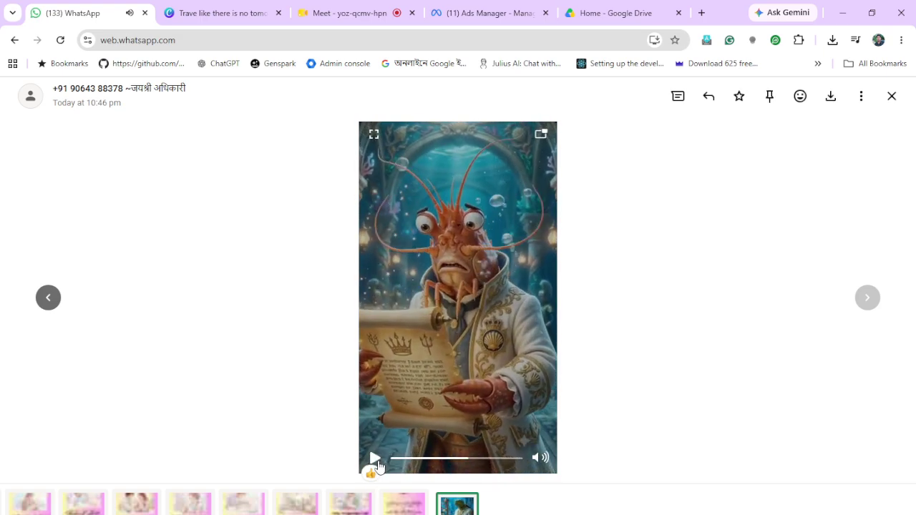
Check the still-blank shared design tab, then minimise that browser window
left_click(219, 14)
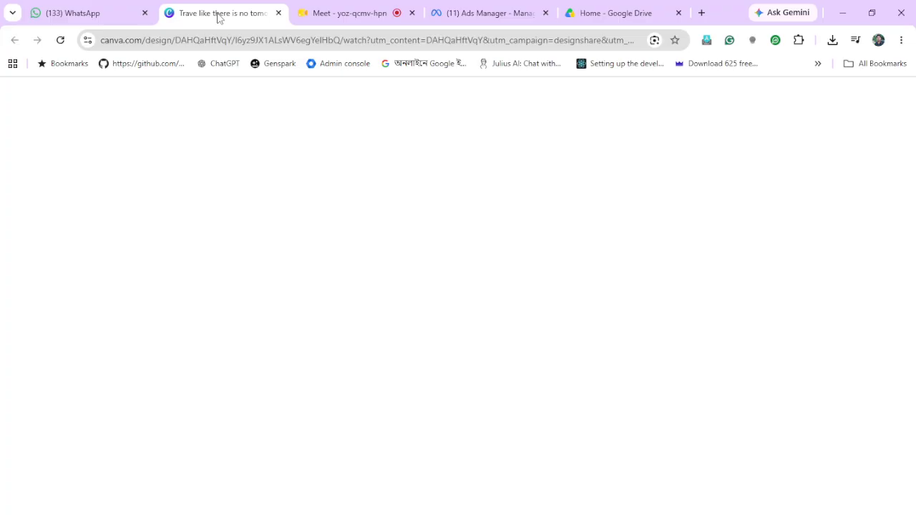
left_click(56, 15)
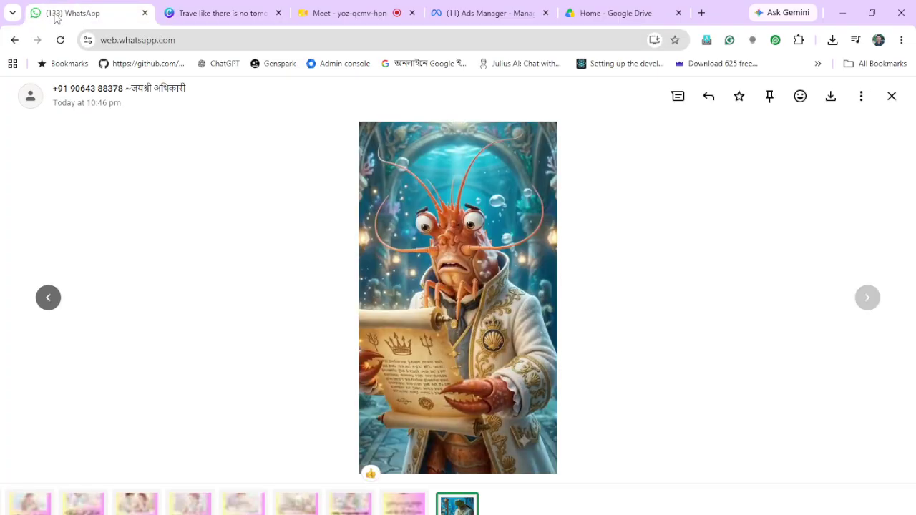
left_click(211, 14)
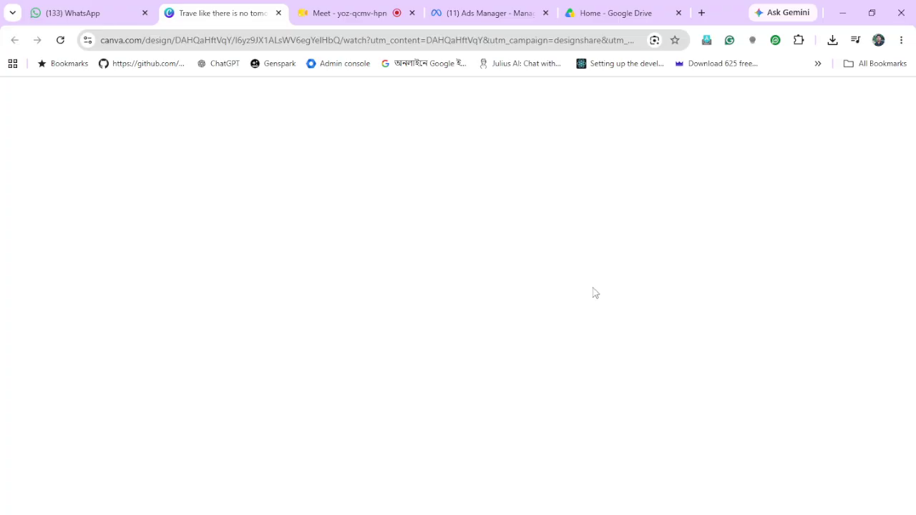
left_click(81, 14)
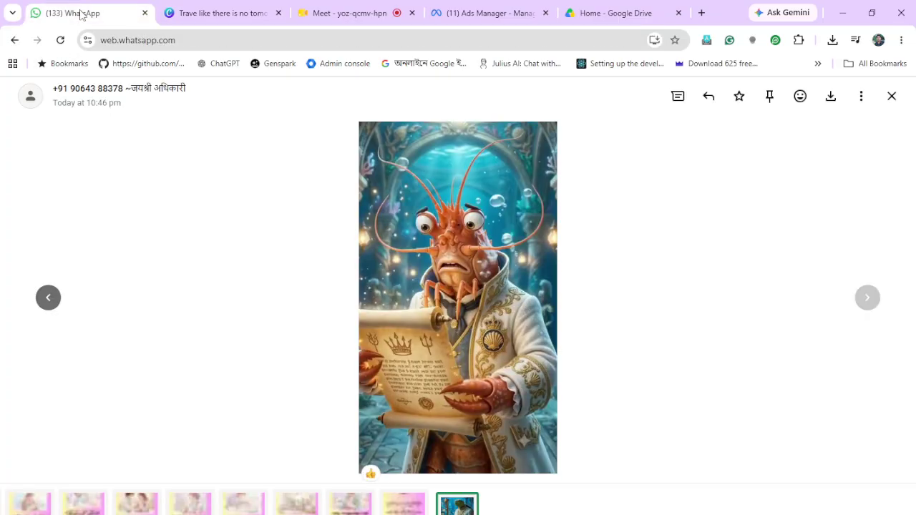
left_click(239, 18)
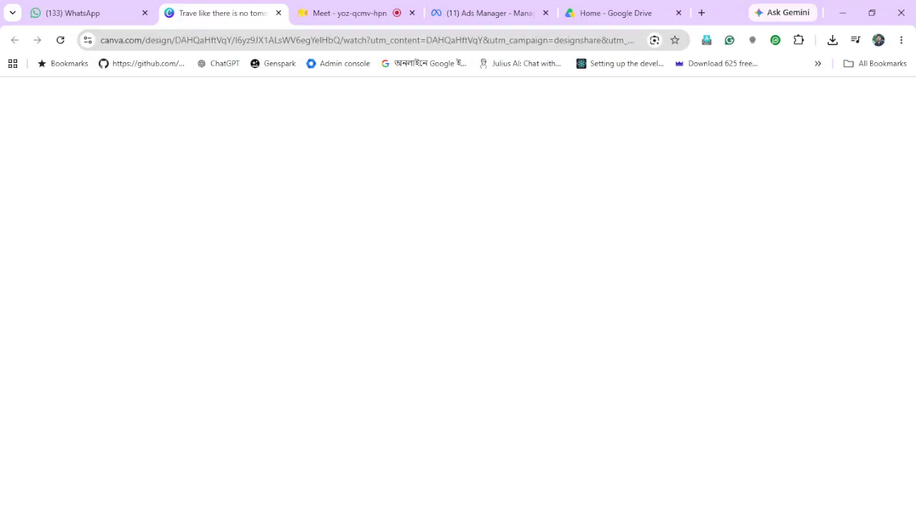
left_click(845, 17)
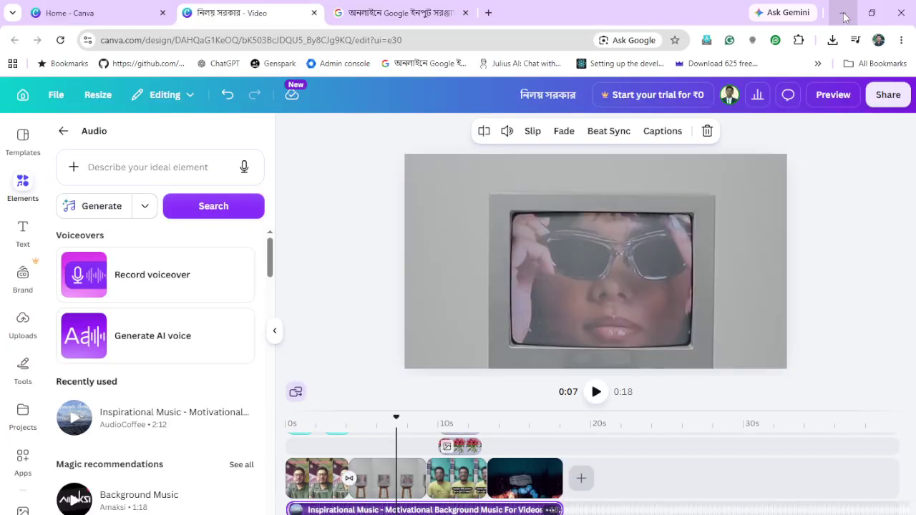
Bring back the shared design window and reload the page so the travel video plays
mouse_move(323, 514)
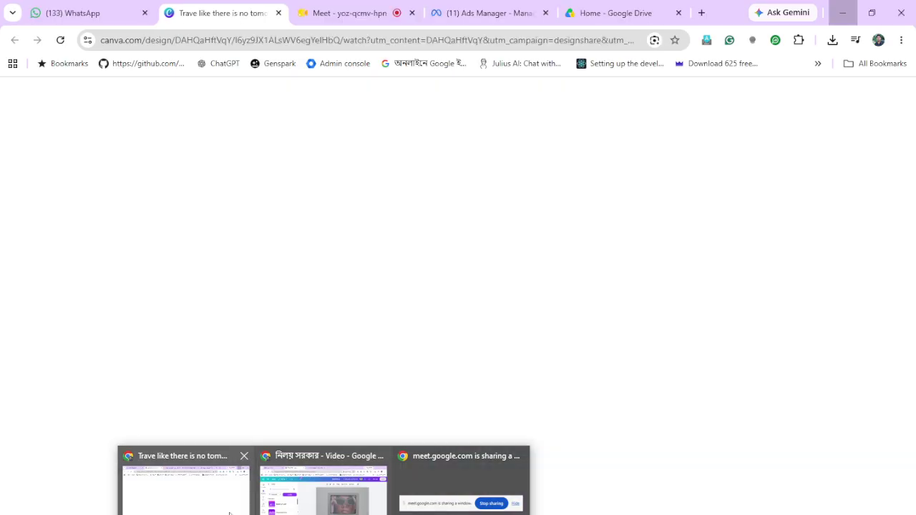
left_click(229, 513)
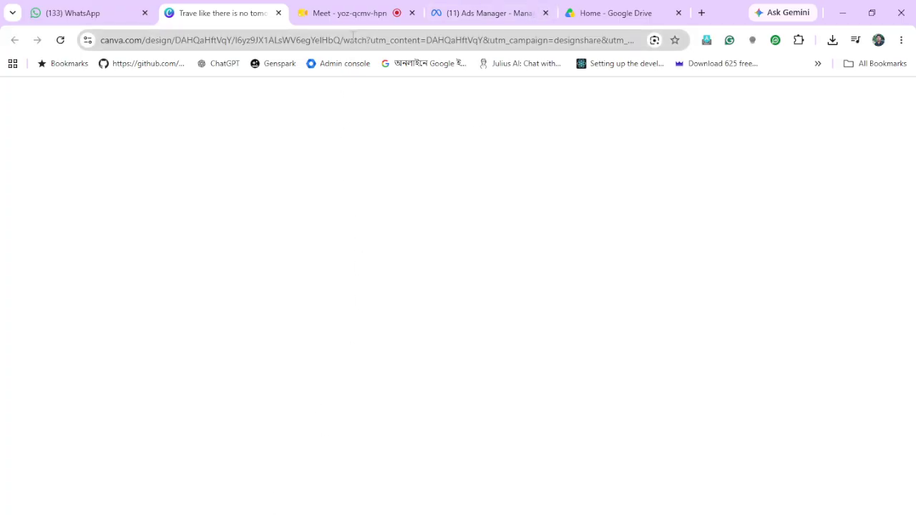
left_click(345, 40)
key("Return")
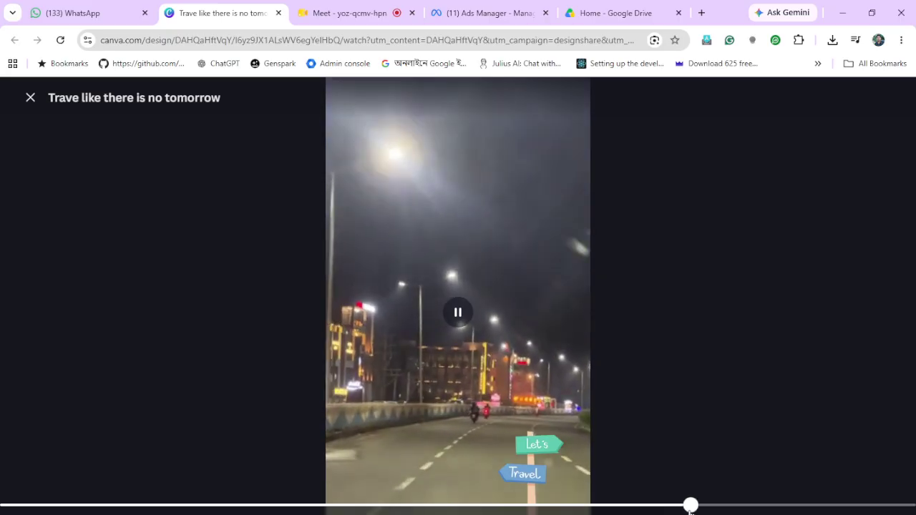
Rewind the travel video to near its start, raise the volume, and watch it to the end
left_click(458, 313)
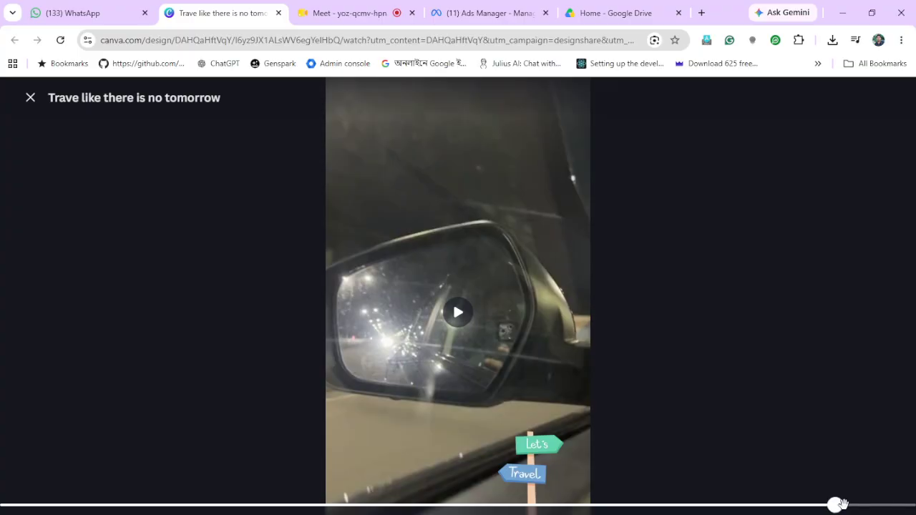
left_click_drag(835, 505, 5, 504)
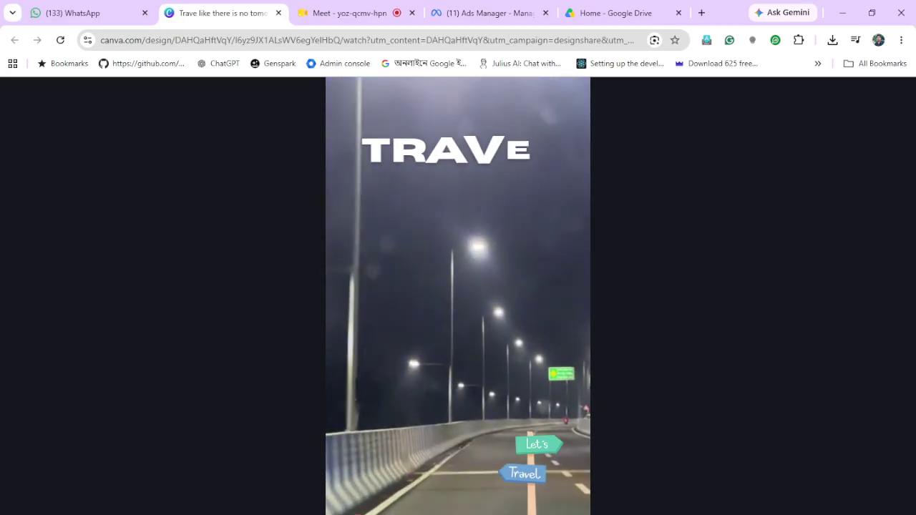
key("XF86AudioRaiseVolume")
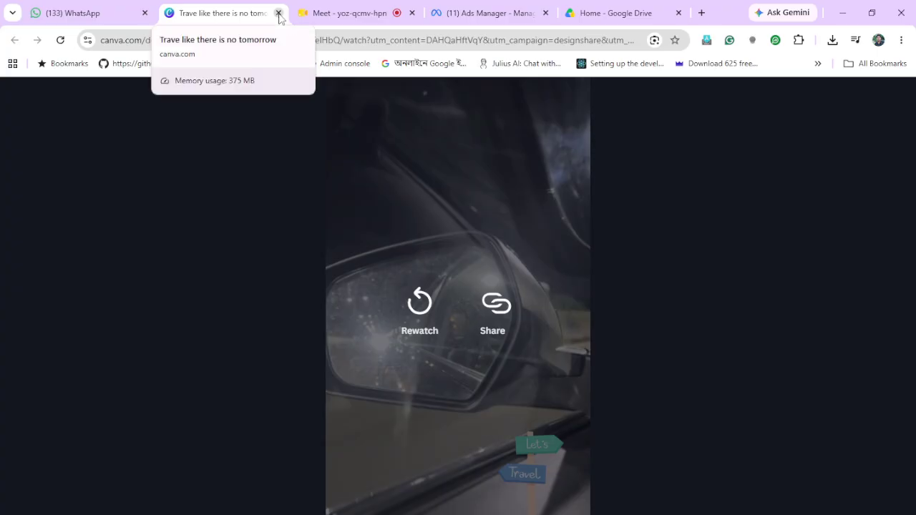
Upload the Rice Adamas logo image from E:\Projects\Adamas into Canva's Uploads
left_click(322, 487)
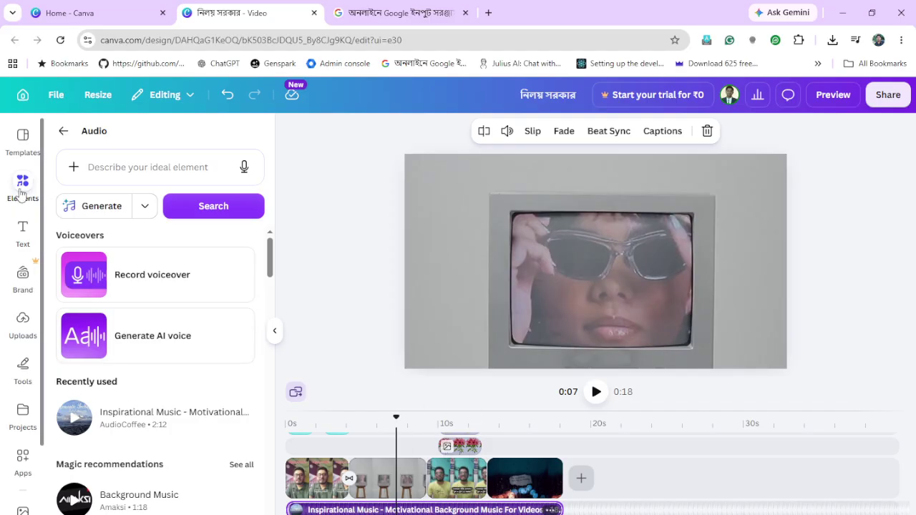
left_click(23, 328)
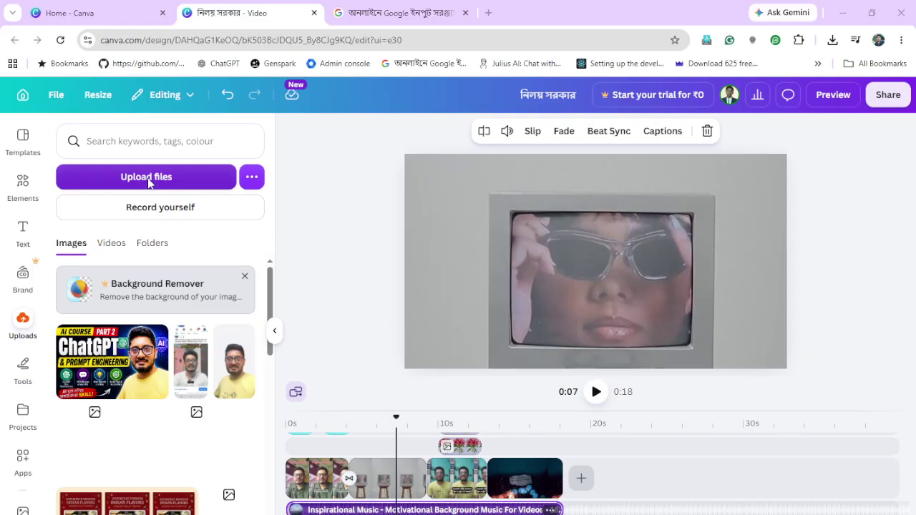
left_click(149, 183)
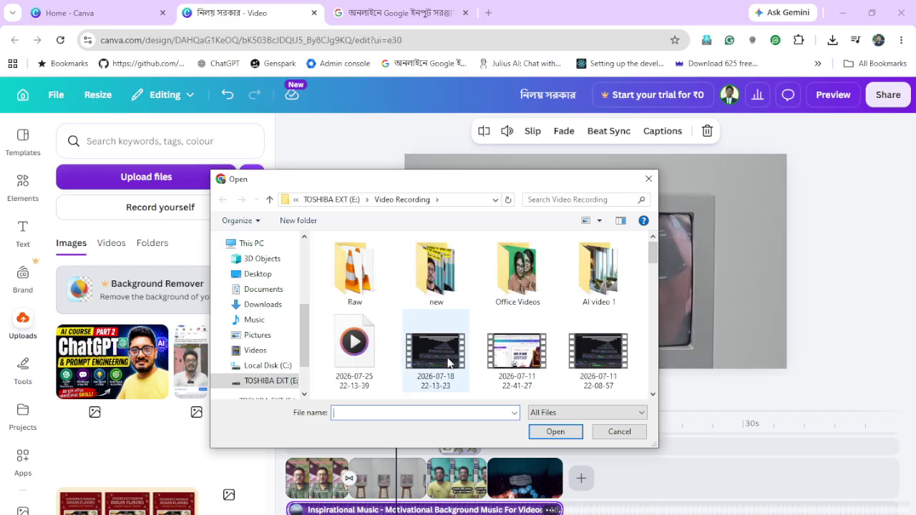
scroll(503, 333, "down", 10)
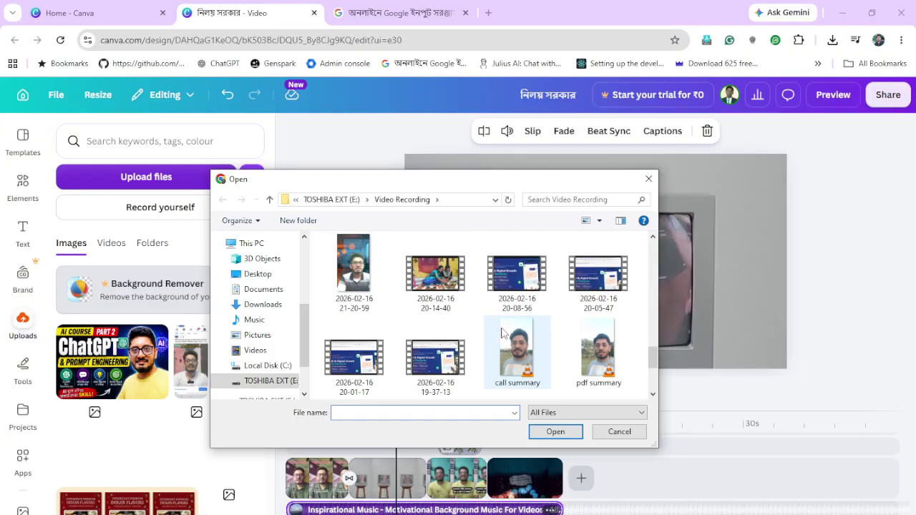
scroll(503, 333, "up", 10)
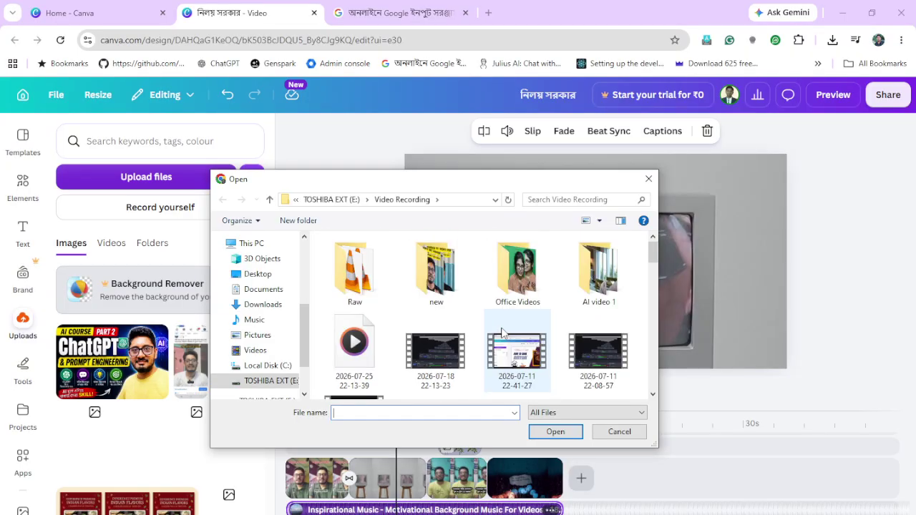
left_click(351, 204)
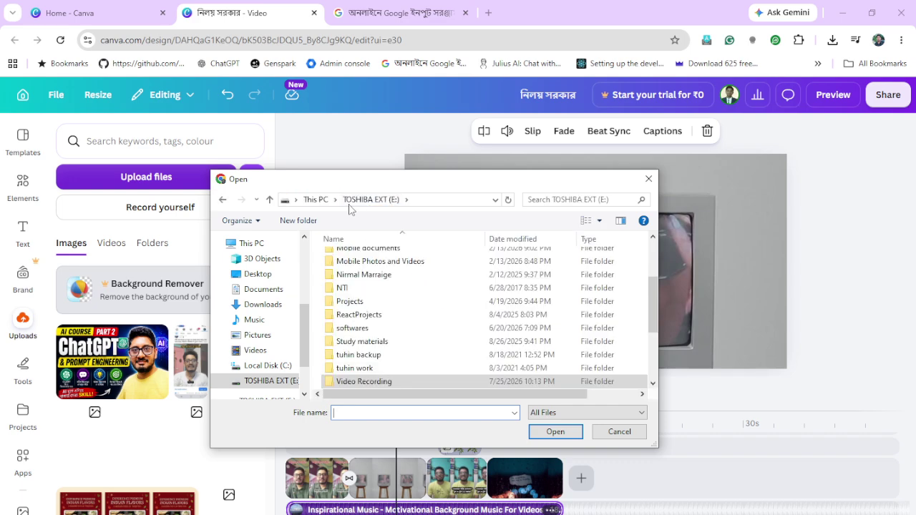
double_click(353, 301)
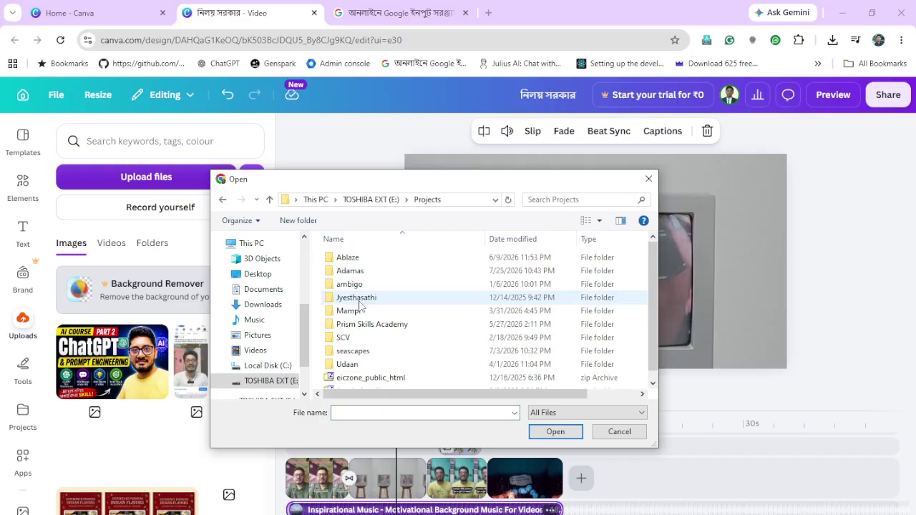
double_click(371, 272)
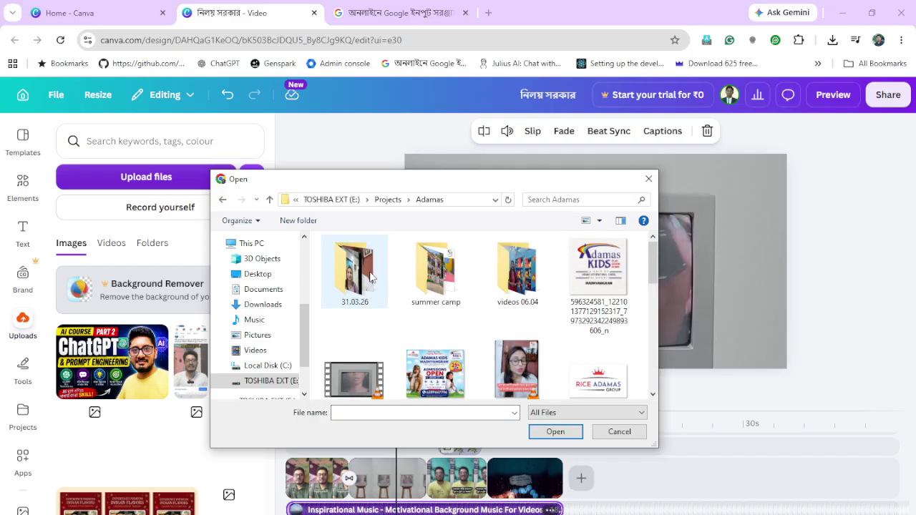
scroll(601, 375, "down", 1)
double_click(601, 375)
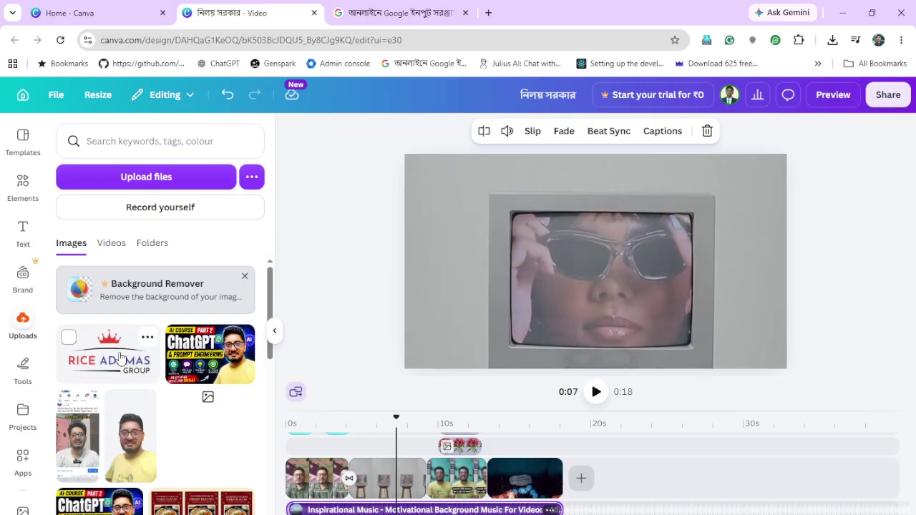
Add the Rice Adamas logo to the timeline, delete the stray overlay, and extend the logo to 18.1s
left_click_drag(121, 358, 301, 451)
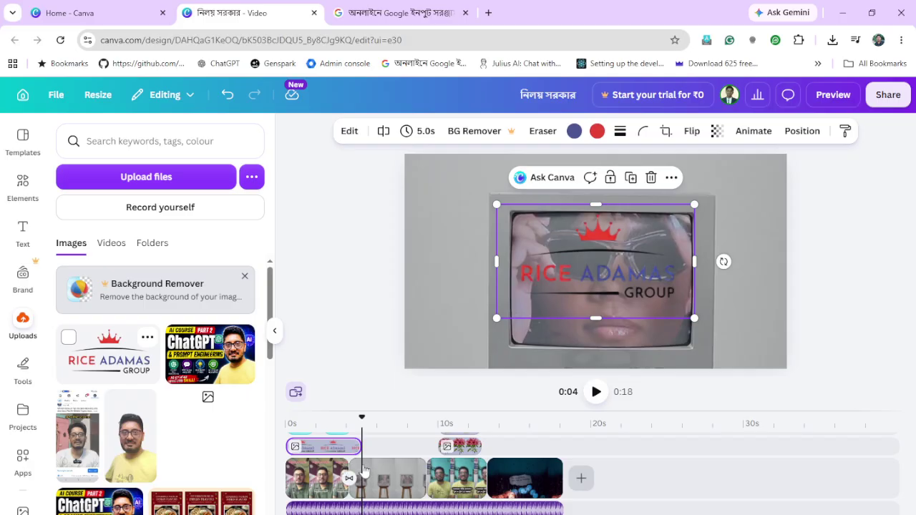
left_click(466, 450)
key("Delete")
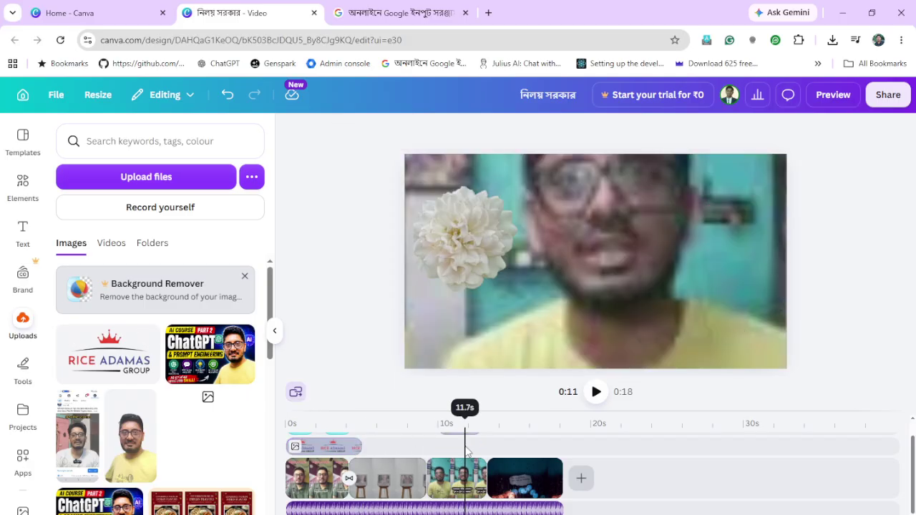
left_click(358, 448)
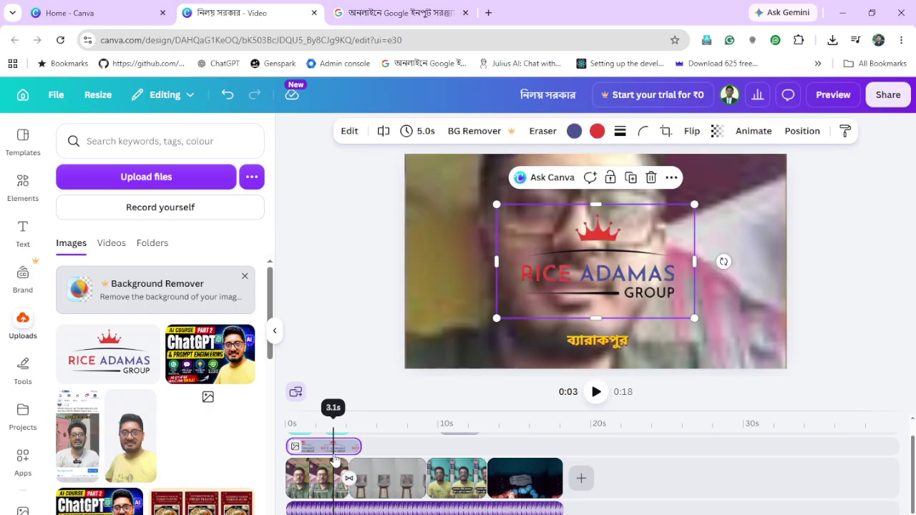
left_click_drag(364, 451, 558, 451)
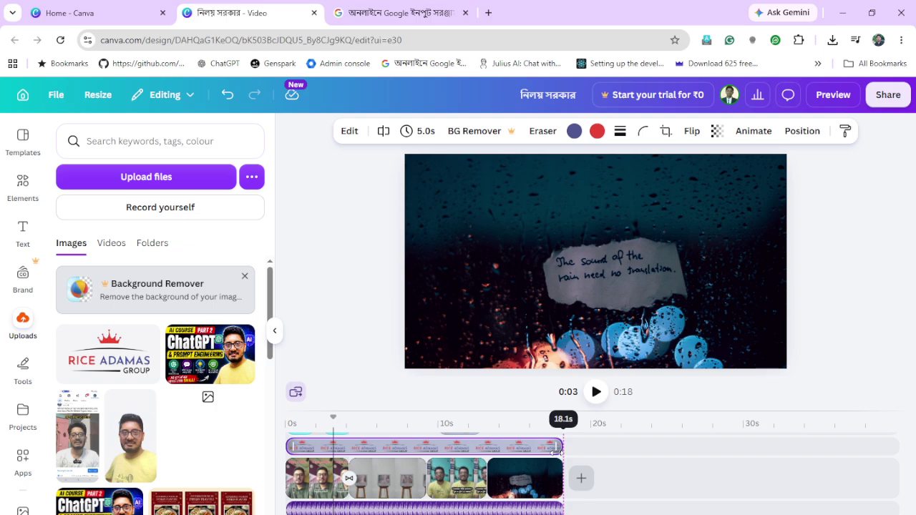
left_click_drag(557, 450, 559, 449)
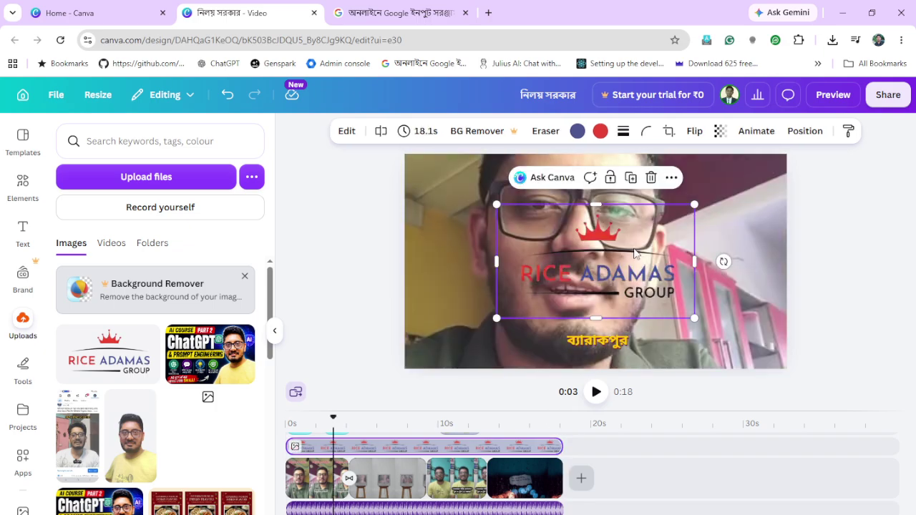
key("Escape")
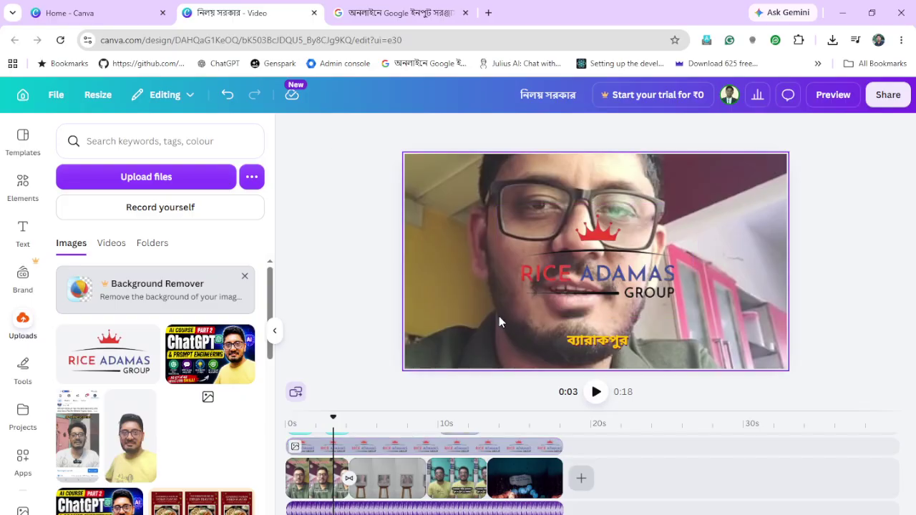
Shrink the logo into the video's top-right corner and preview from 1.2 seconds
left_click(534, 296)
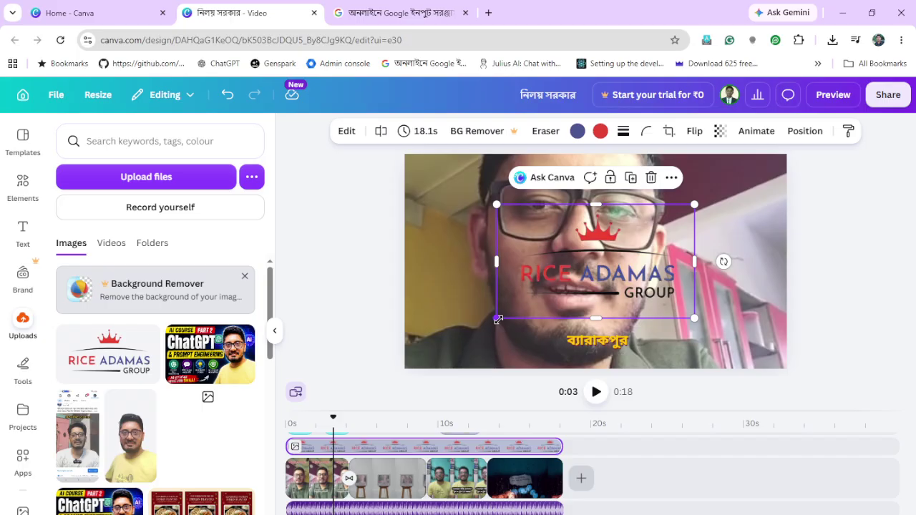
left_click_drag(499, 319, 645, 224)
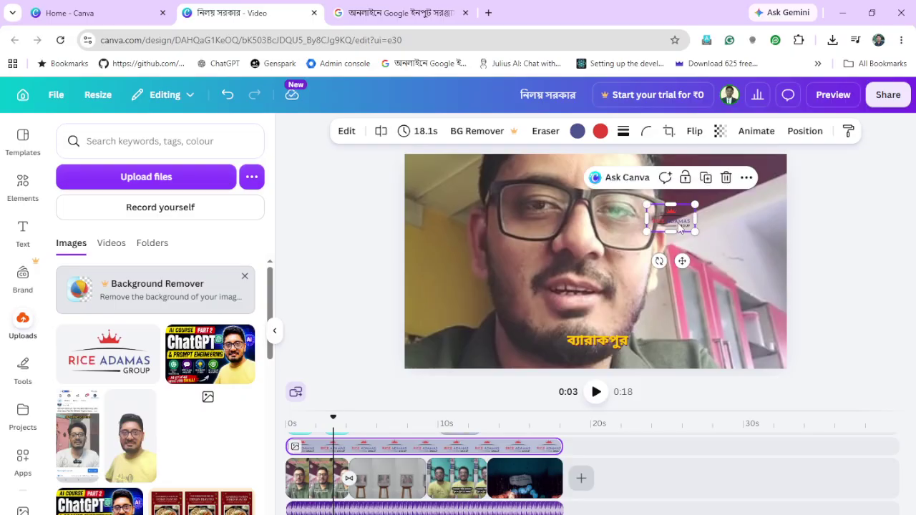
left_click_drag(682, 260, 766, 226)
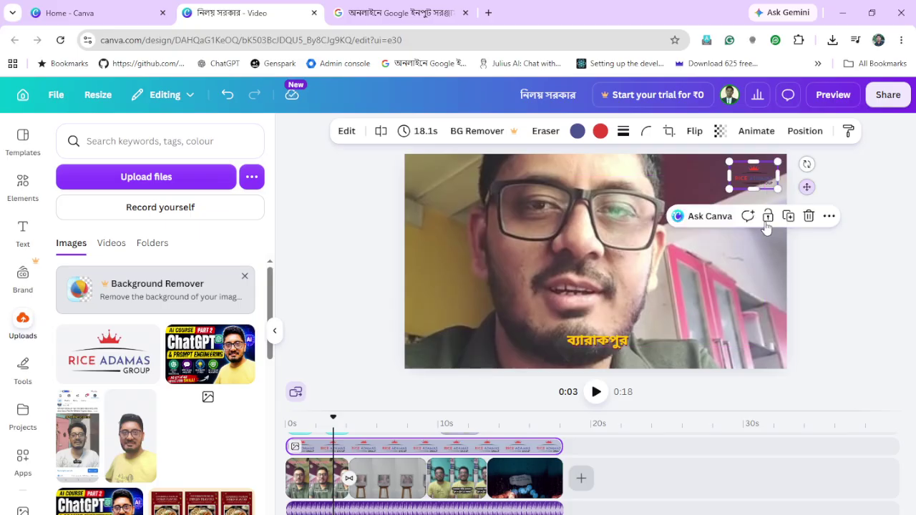
left_click(845, 273)
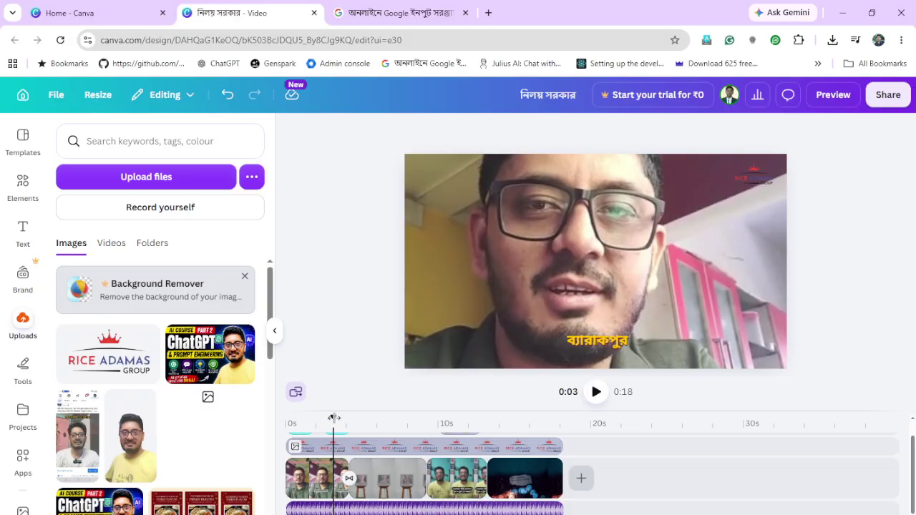
left_click_drag(333, 418, 305, 418)
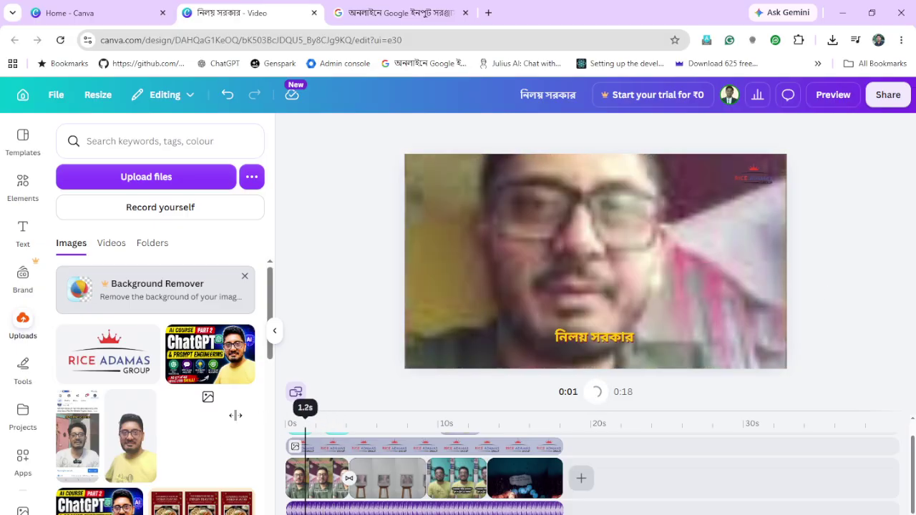
left_click(286, 438)
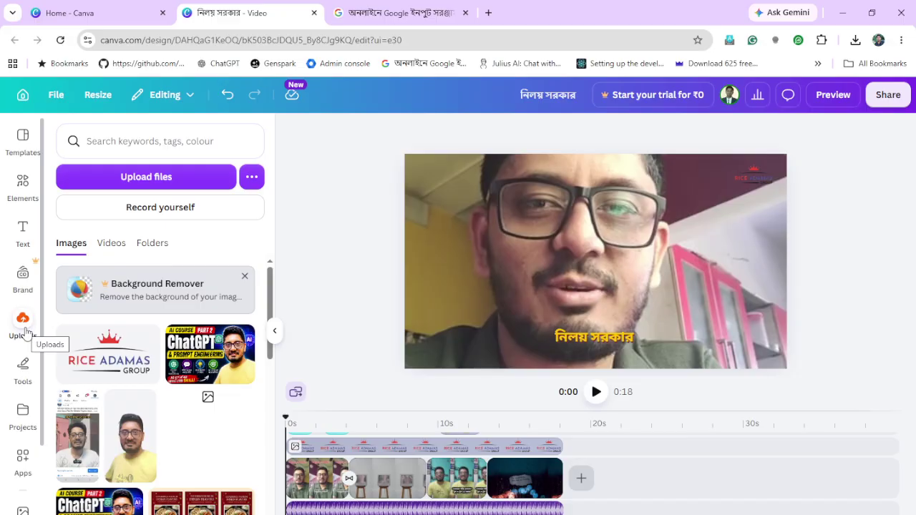
left_click(23, 321)
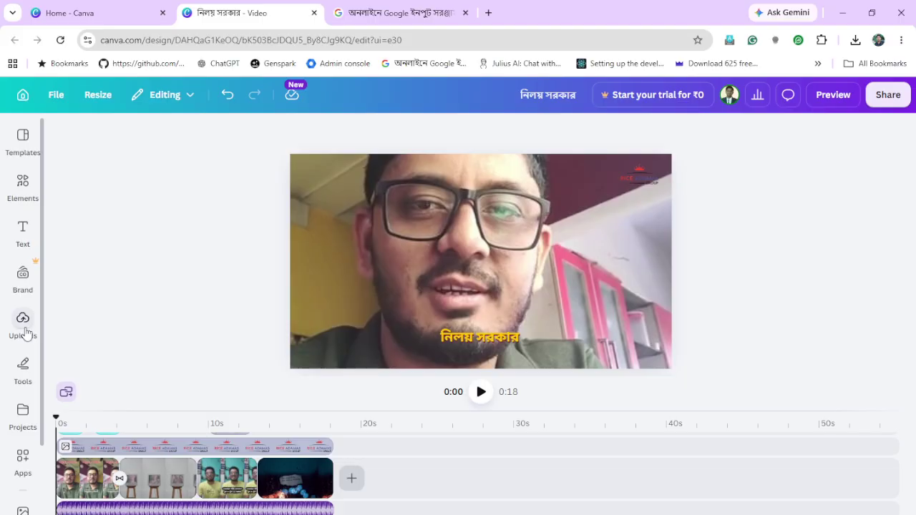
left_click(25, 333)
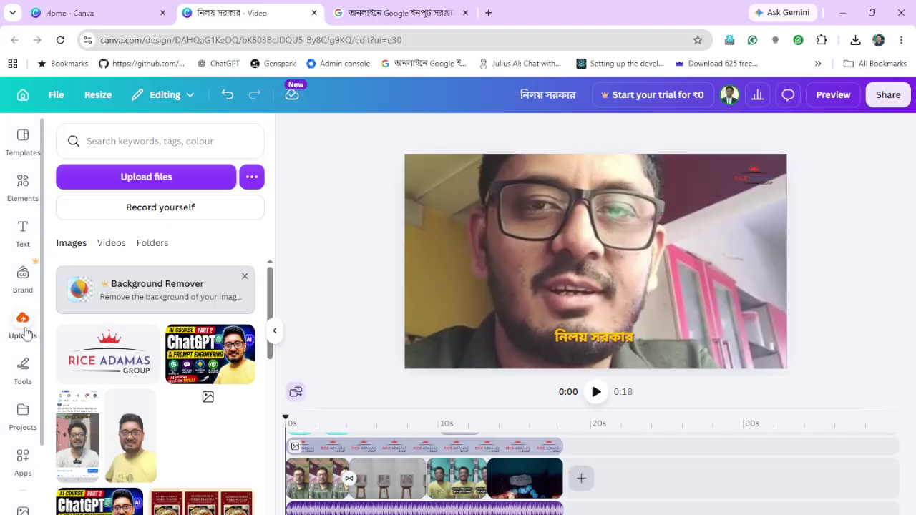
left_click(151, 183)
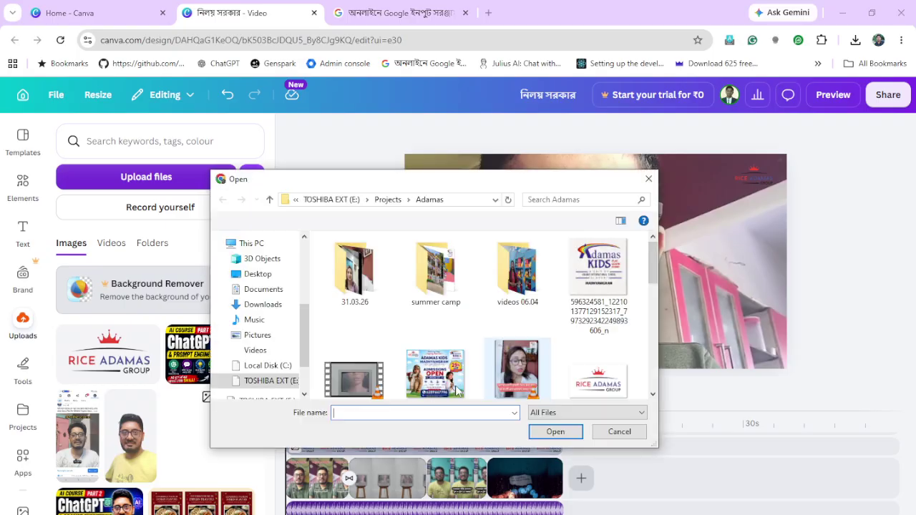
left_click(600, 376)
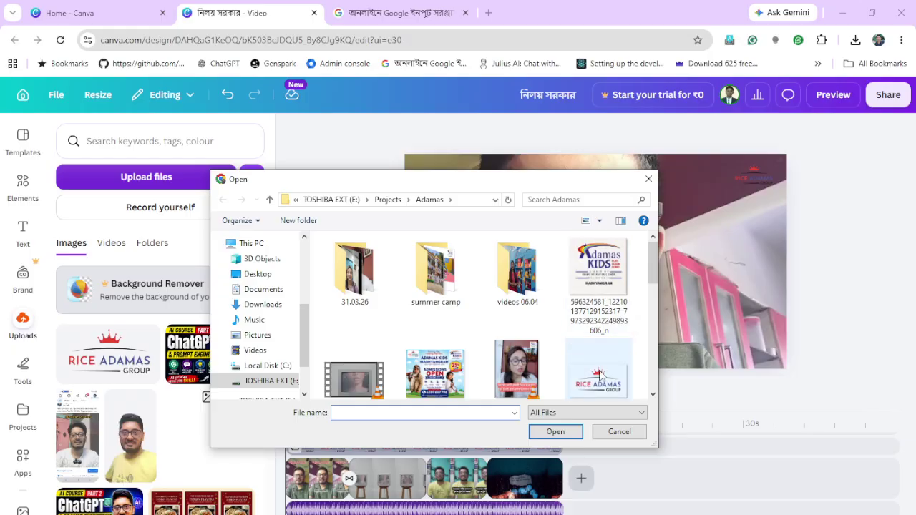
left_click(648, 179)
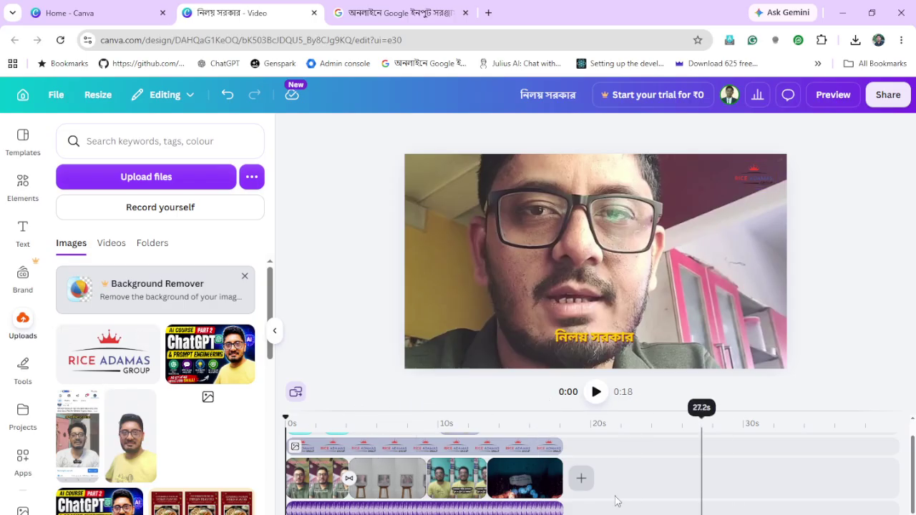
Drag the headset icon from the uploaded images onto the video around the 12-second mark
scroll(616, 501, "up", 1)
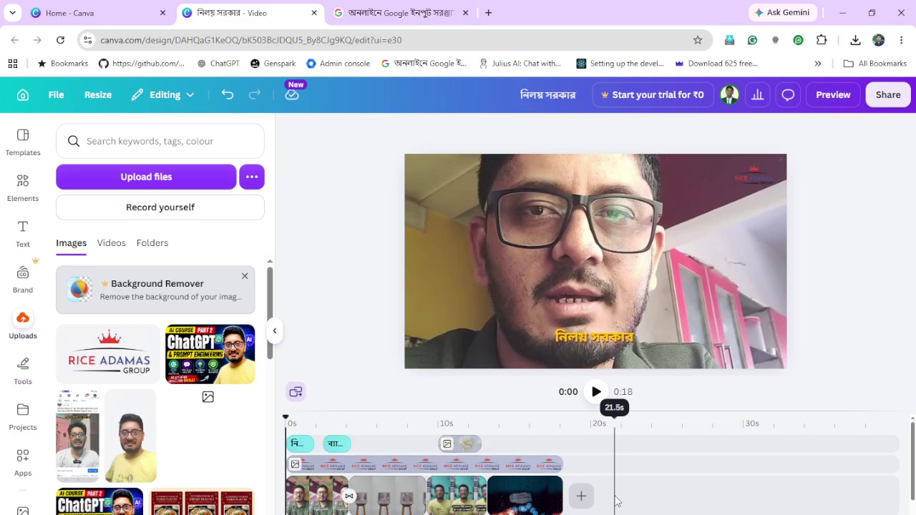
scroll(615, 502, "down", 1)
scroll(615, 502, "up", 1)
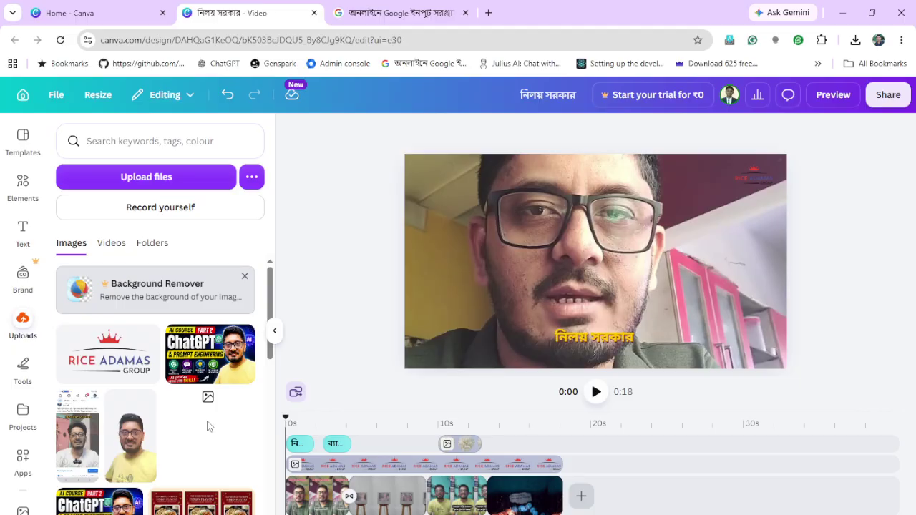
scroll(207, 426, "down", 3)
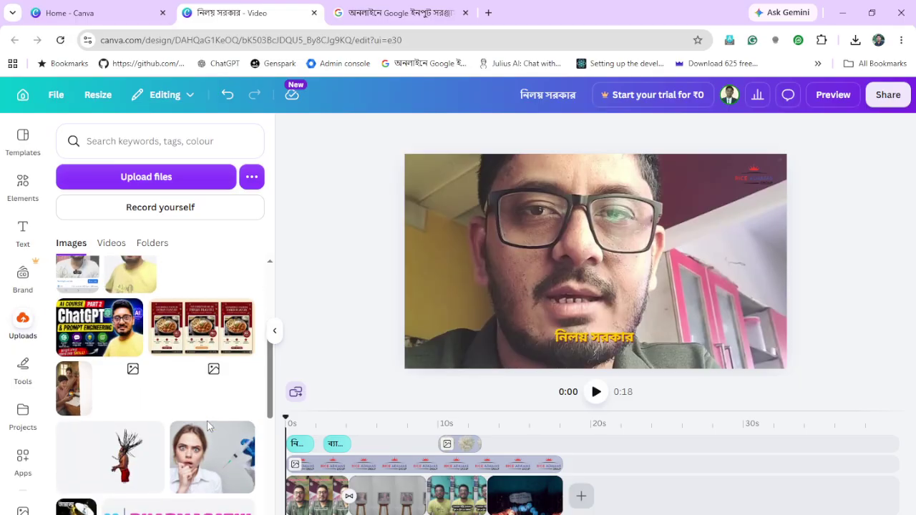
scroll(207, 427, "down", 1)
scroll(208, 427, "down", 1)
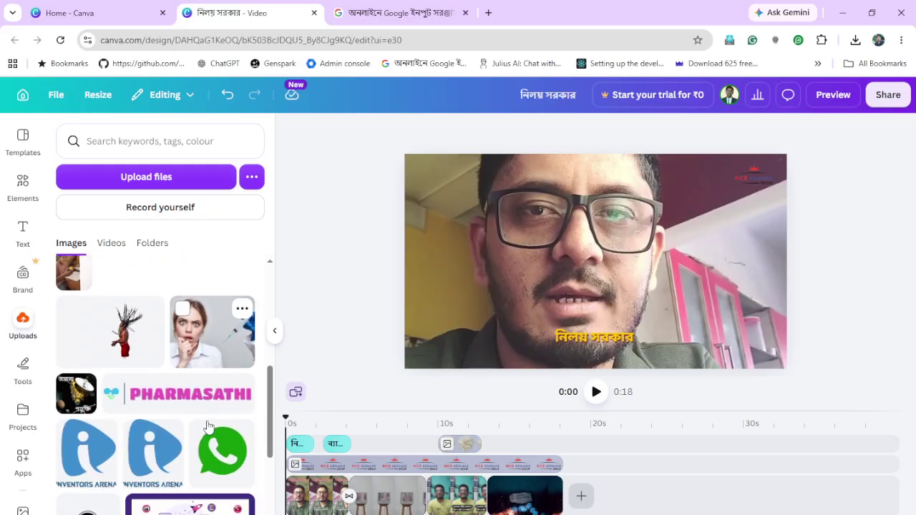
scroll(208, 427, "down", 3)
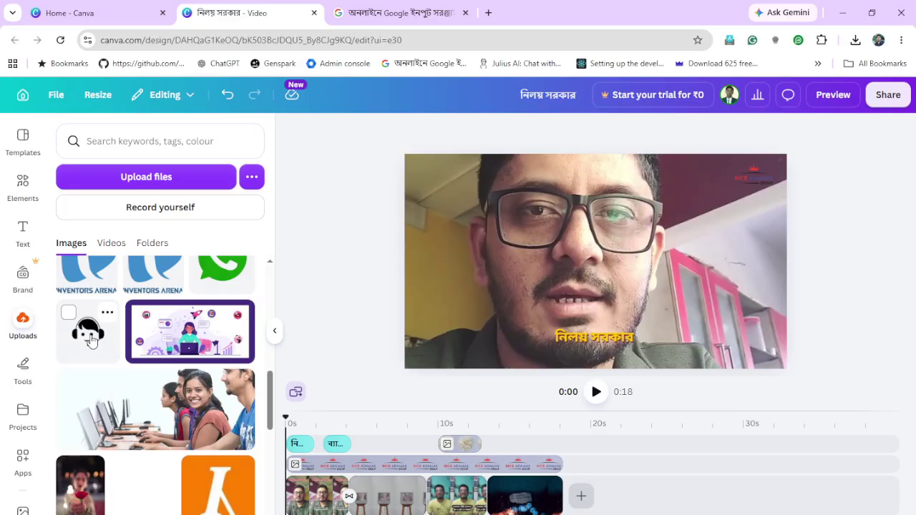
left_click_drag(91, 342, 513, 447)
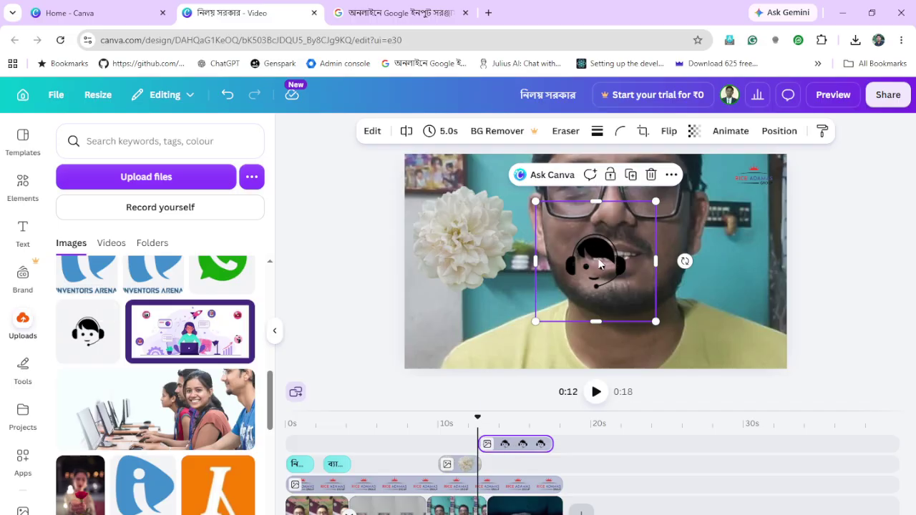
Move the headset icon to the video's right edge, shrink it, and start its clip slightly earlier
left_click_drag(544, 255, 745, 250)
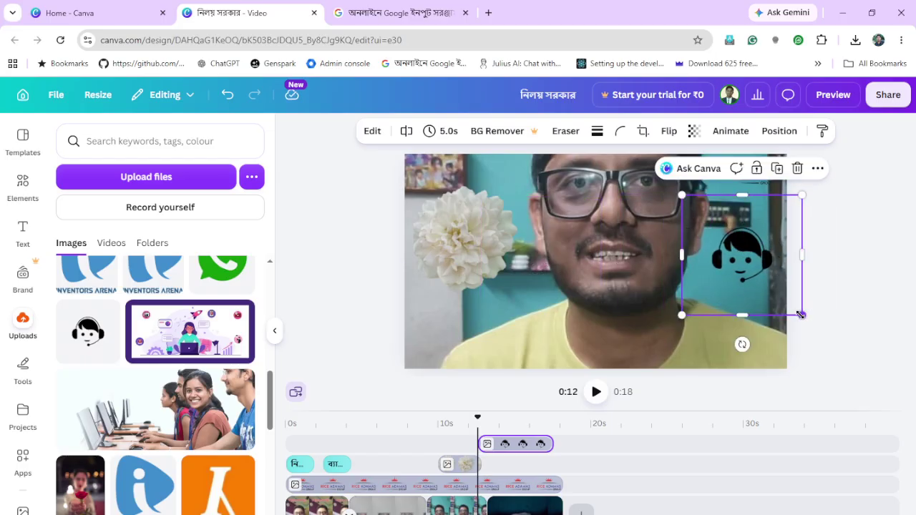
left_click_drag(801, 315, 753, 285)
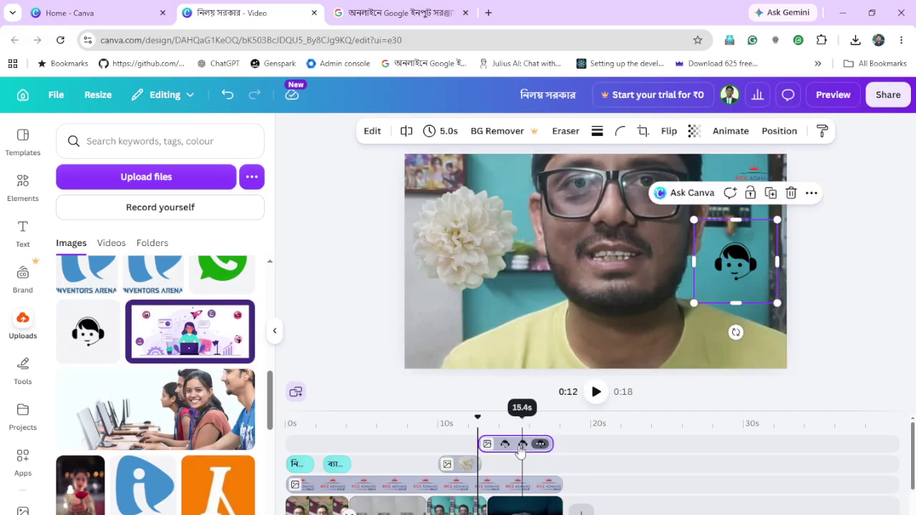
mouse_move(522, 447)
left_mouse_down()
mouse_move(497, 446)
mouse_move(523, 446)
left_mouse_up()
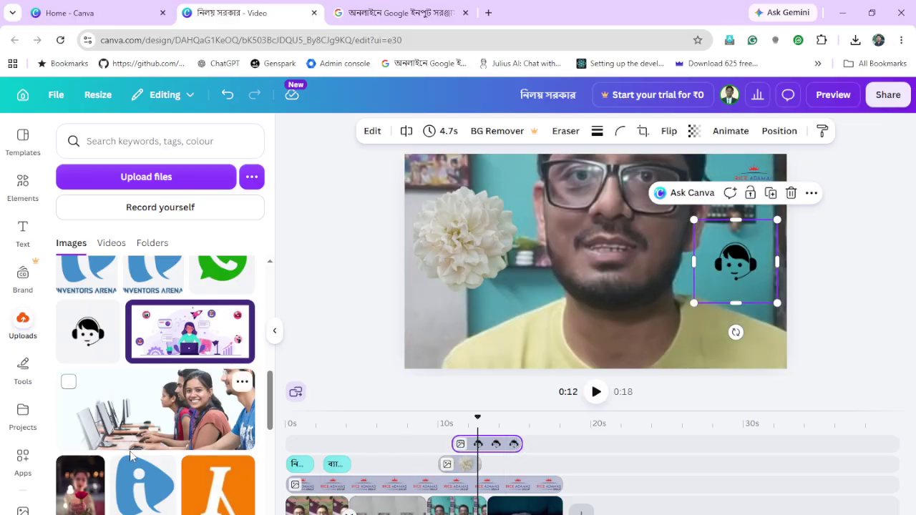
scroll(200, 403, "up", 10)
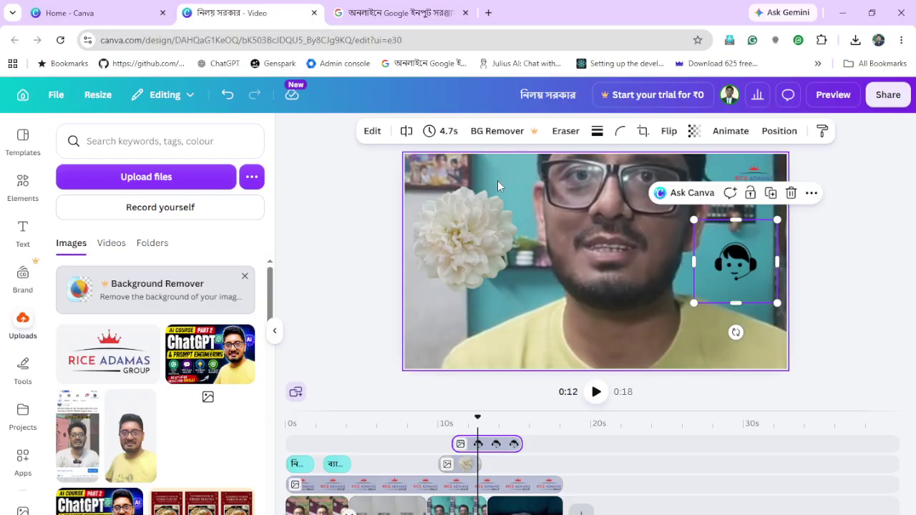
Open the Edit image tools for the headset icon
left_click(373, 136)
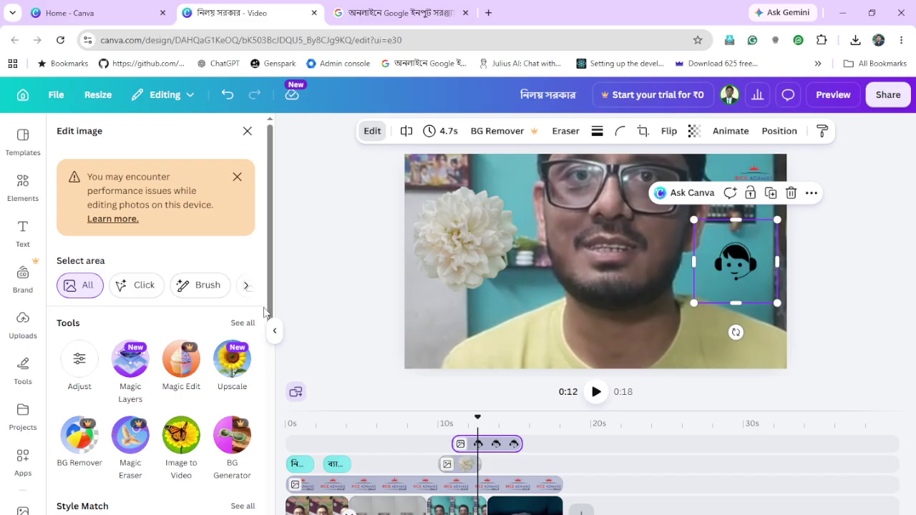
scroll(263, 312, "down", 2)
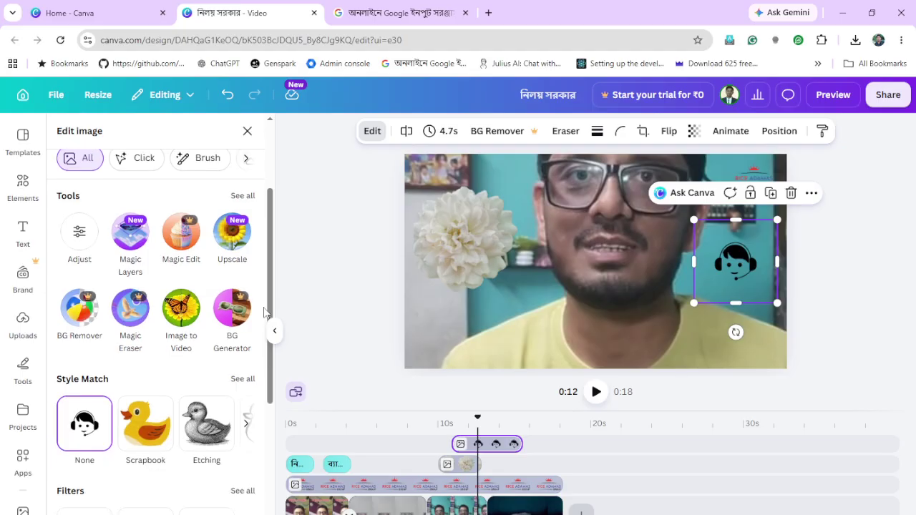
scroll(263, 313, "up", 2)
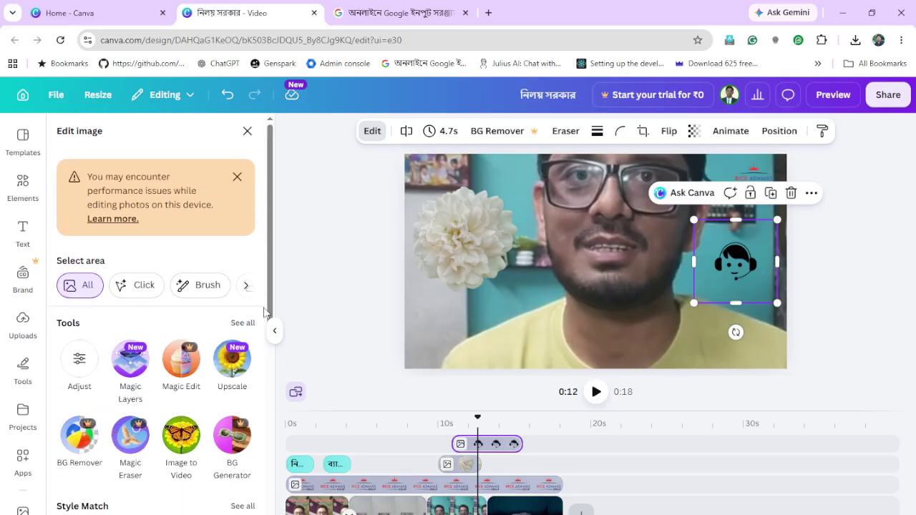
scroll(264, 313, "down", 1)
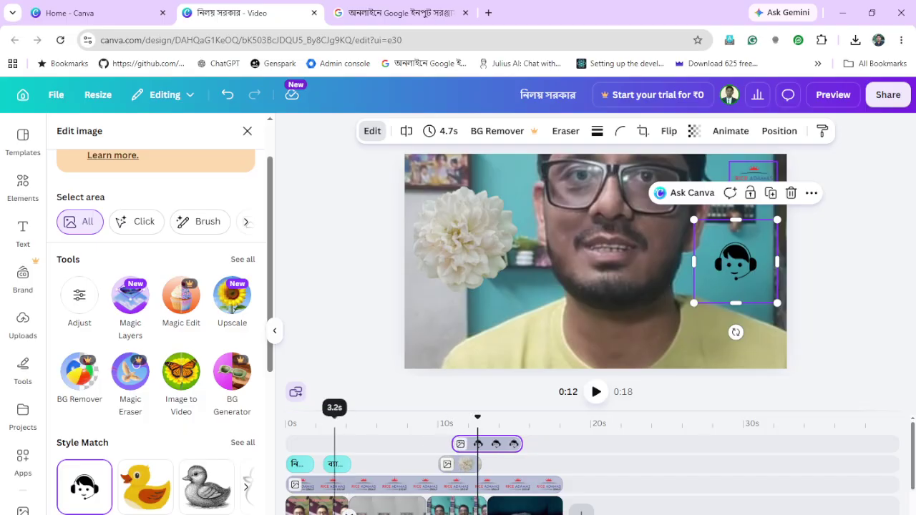
Switch to the Google Meet browser window and its WhatsApp tab
mouse_move(322, 512)
left_click(186, 484)
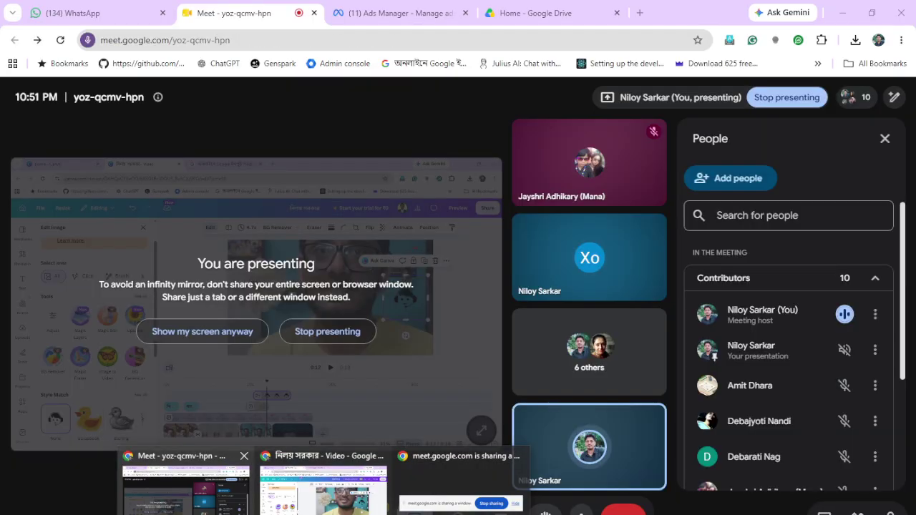
left_click(110, 19)
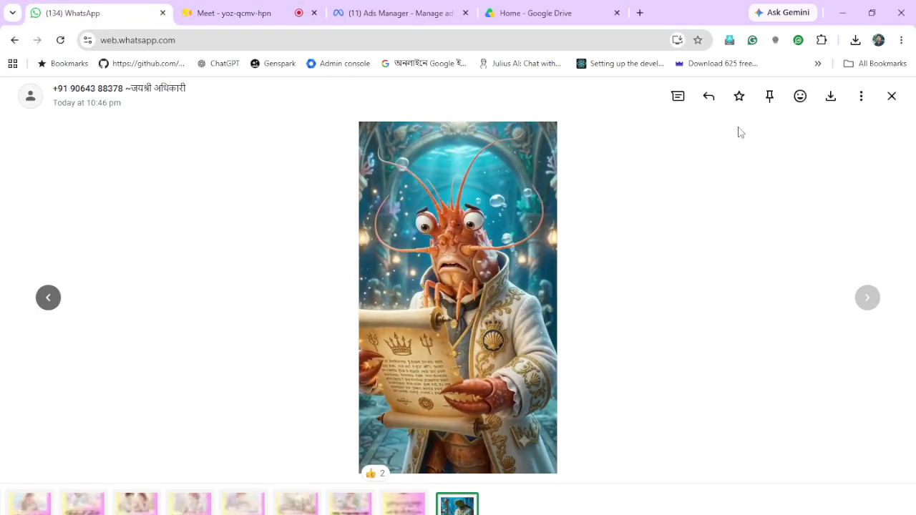
Close the picture viewer and open the king video from the AI Course June 2026 chat
left_click(893, 95)
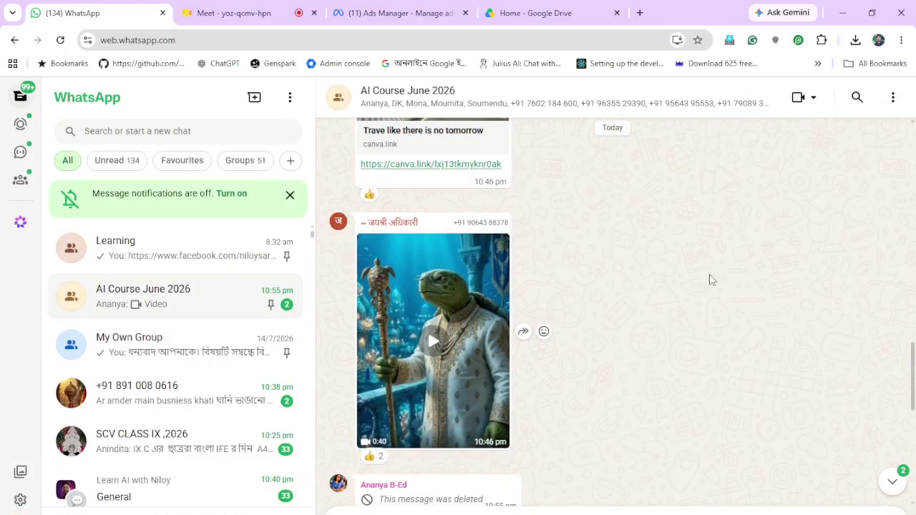
scroll(710, 280, "down", 5)
scroll(710, 280, "up", 2)
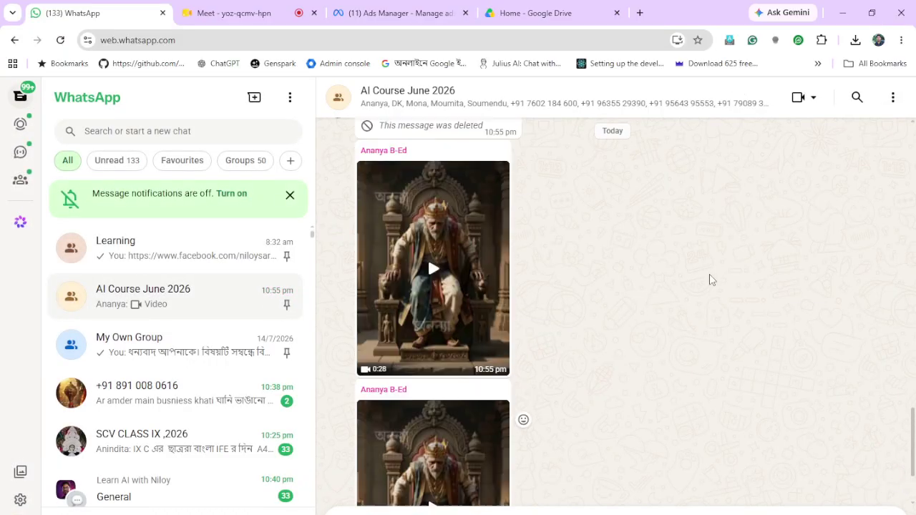
left_click(435, 275)
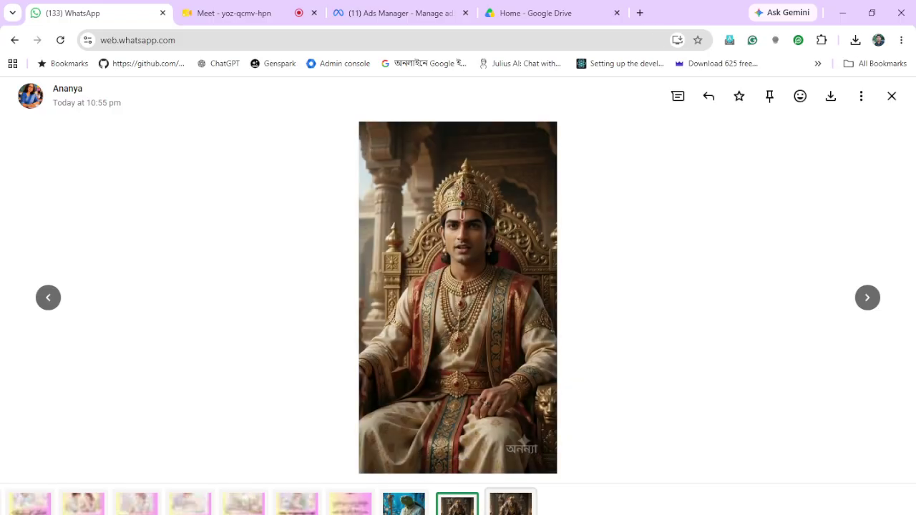
Play and pause the next shared video, then close the media viewer
key("Right")
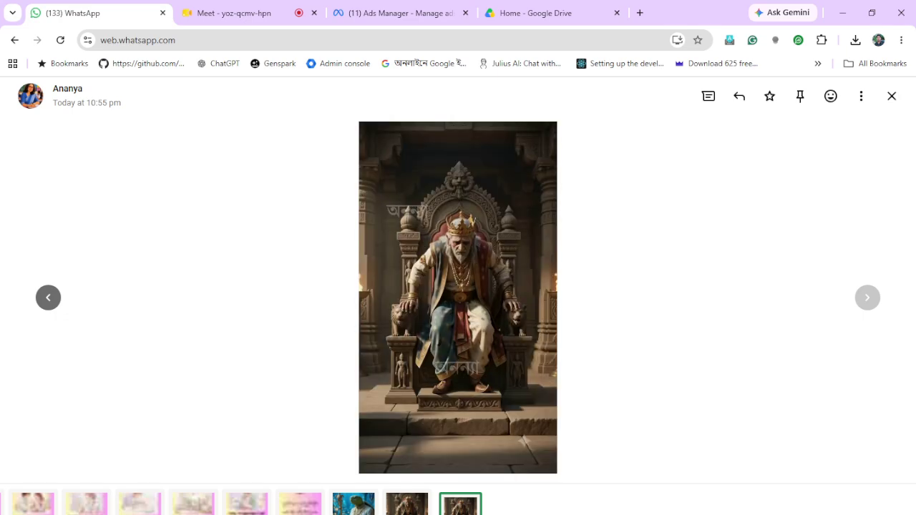
mouse_move(491, 441)
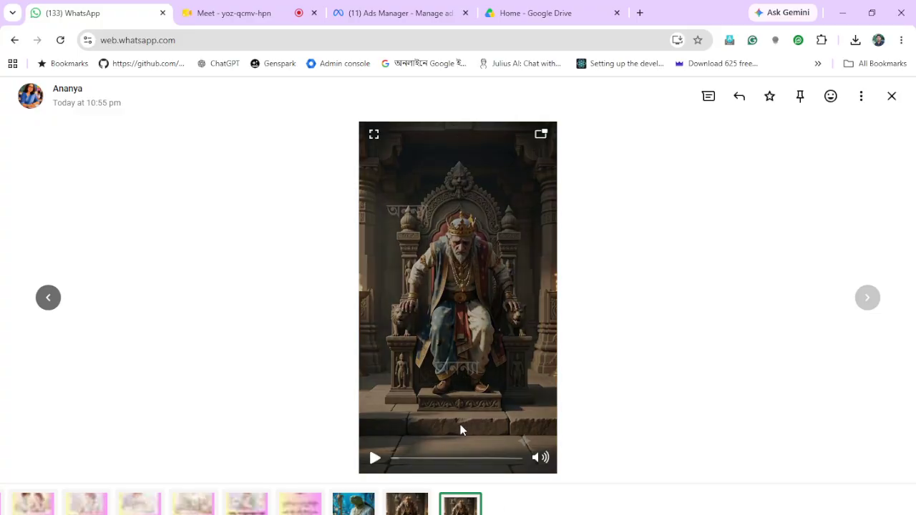
left_click(373, 460)
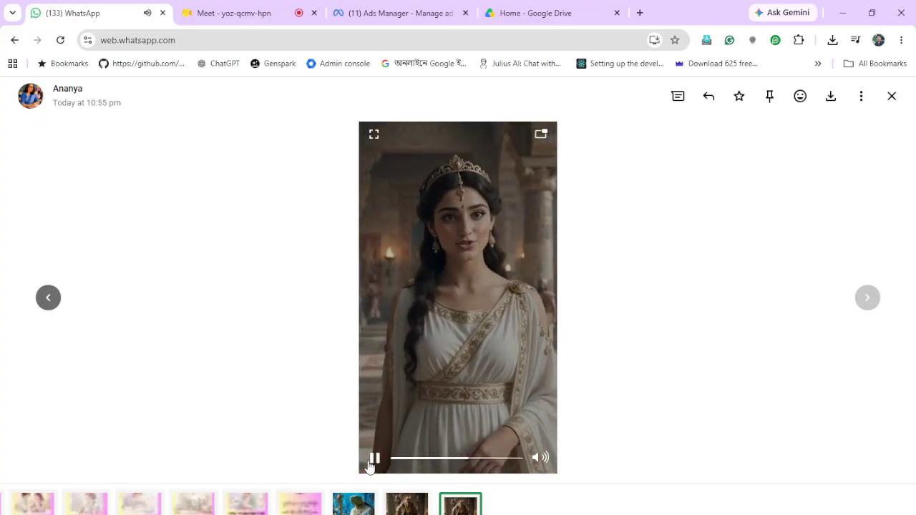
left_click(373, 461)
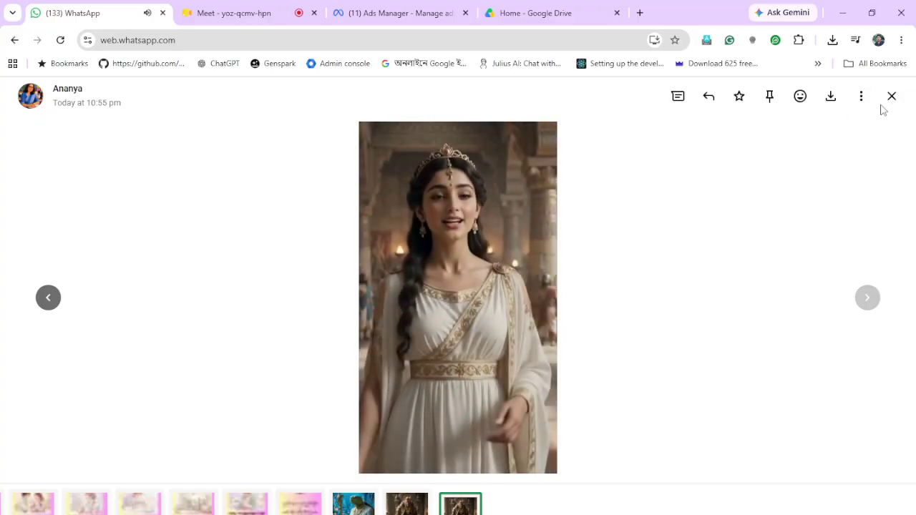
left_click(893, 98)
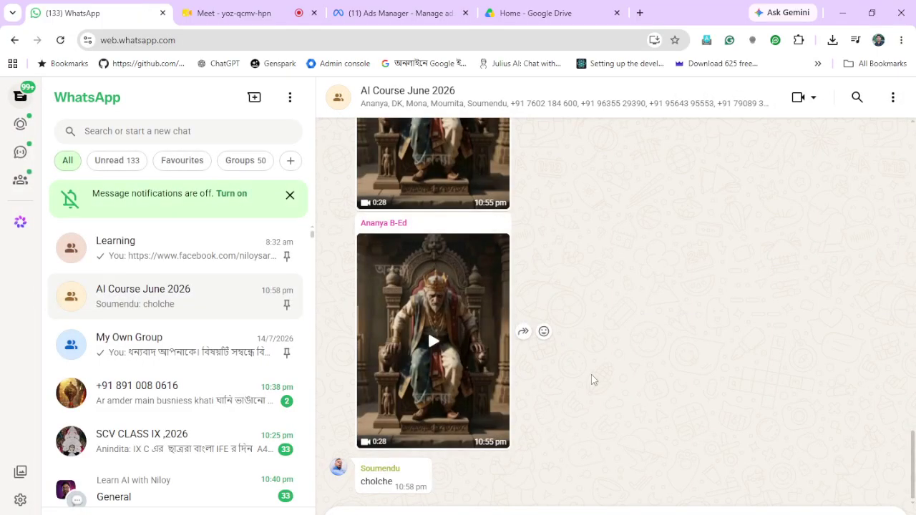
Scroll through the videos shared in the AI Course June 2026 chat
scroll(592, 380, "up", 6)
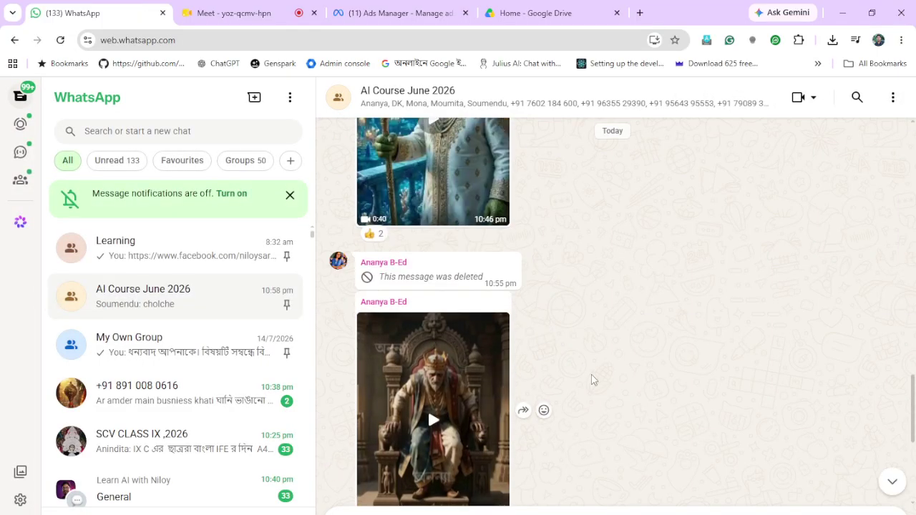
scroll(591, 380, "up", 3)
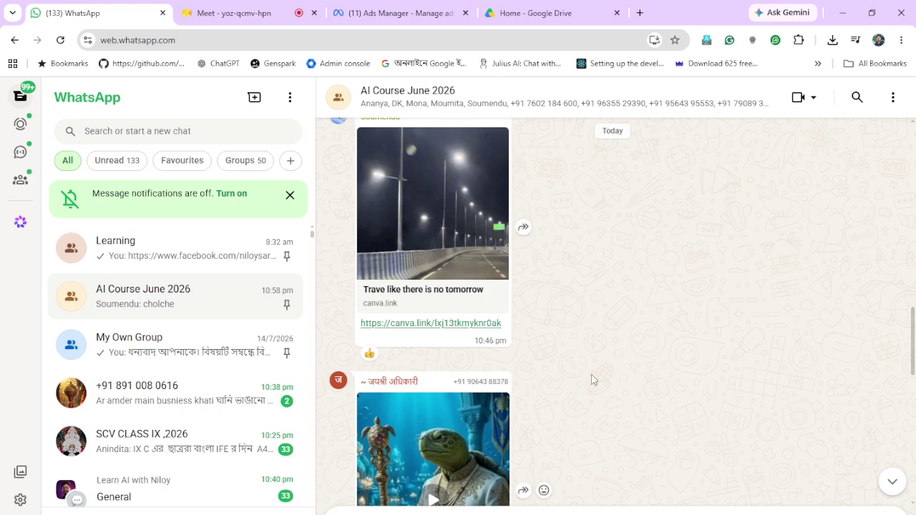
scroll(591, 380, "down", 9)
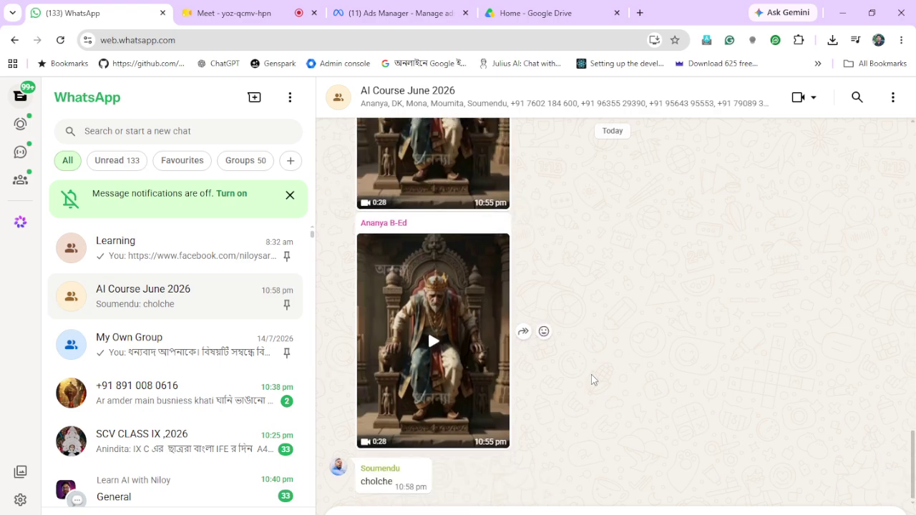
scroll(592, 381, "up", 4)
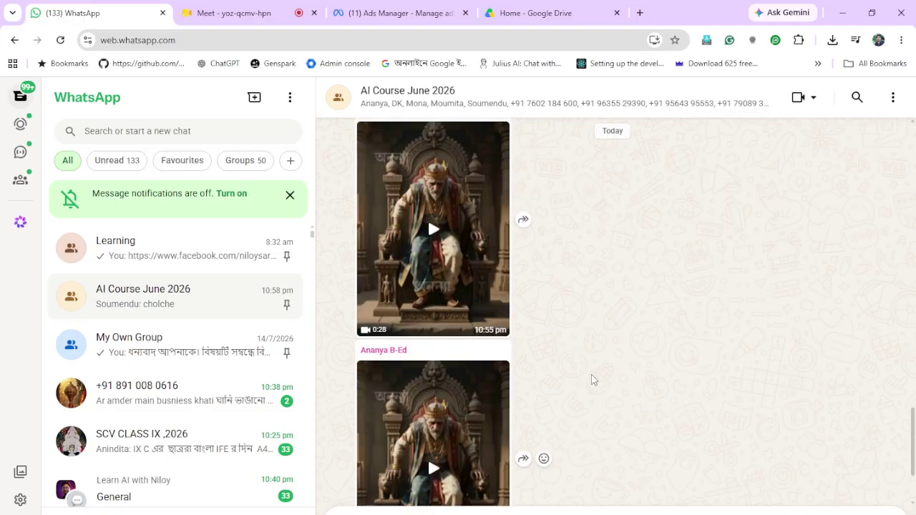
scroll(591, 380, "up", 3)
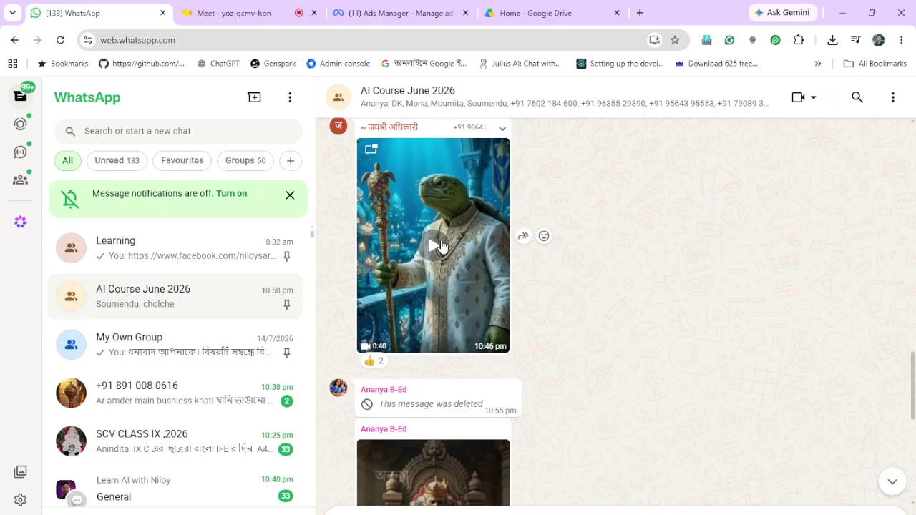
scroll(441, 246, "down", 7)
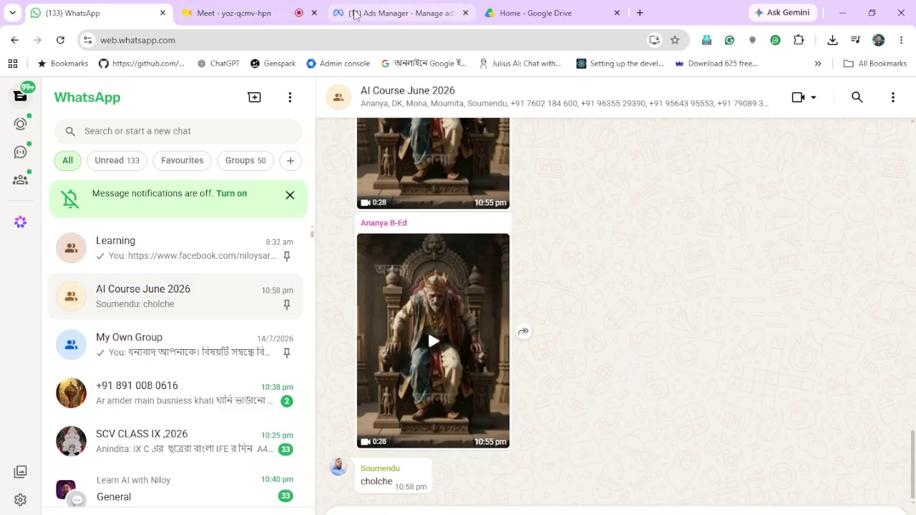
Pass through the Meet and Ads Manager tabs, then return to Canva's video editor
left_click(236, 16)
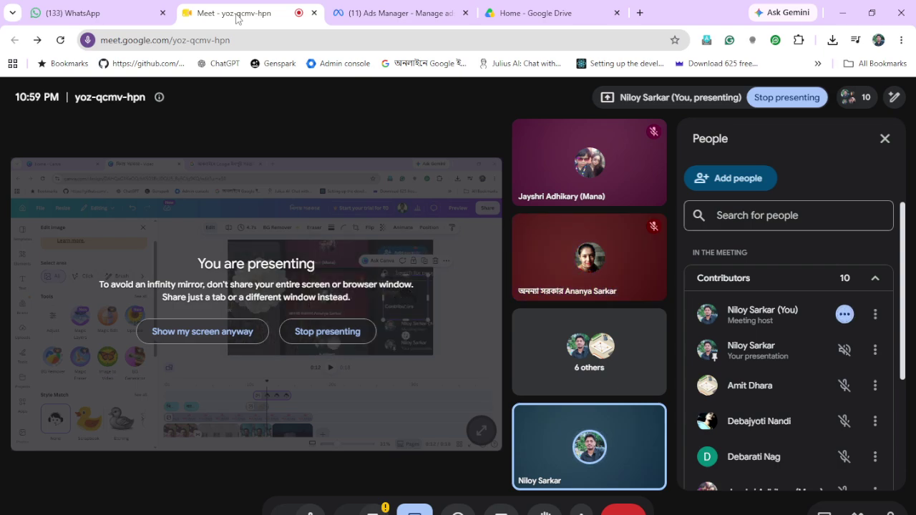
left_click(403, 13)
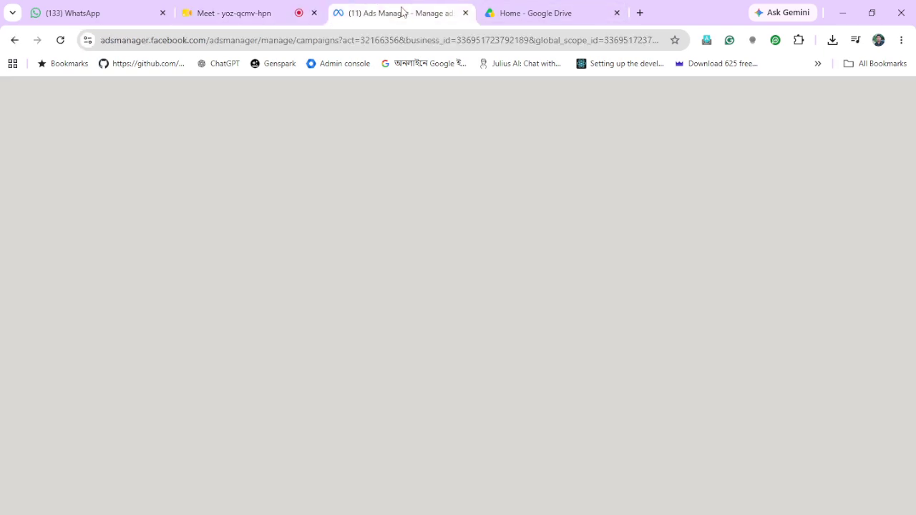
mouse_move(324, 514)
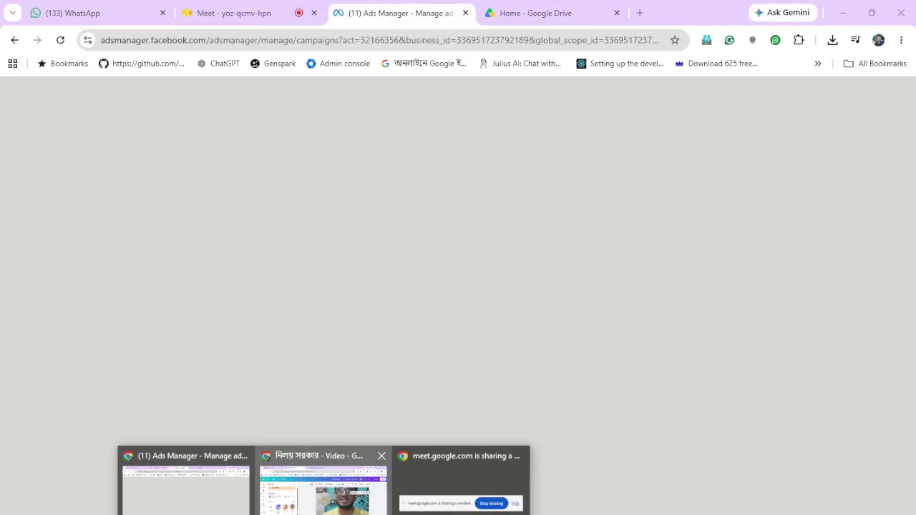
left_click(323, 490)
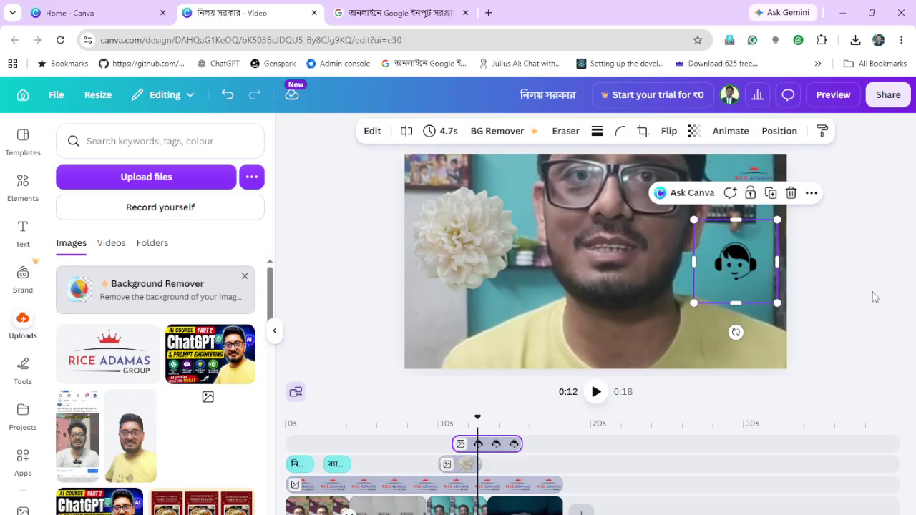
Search Google for audacity in a new tab, then close the results tab
left_click(489, 14)
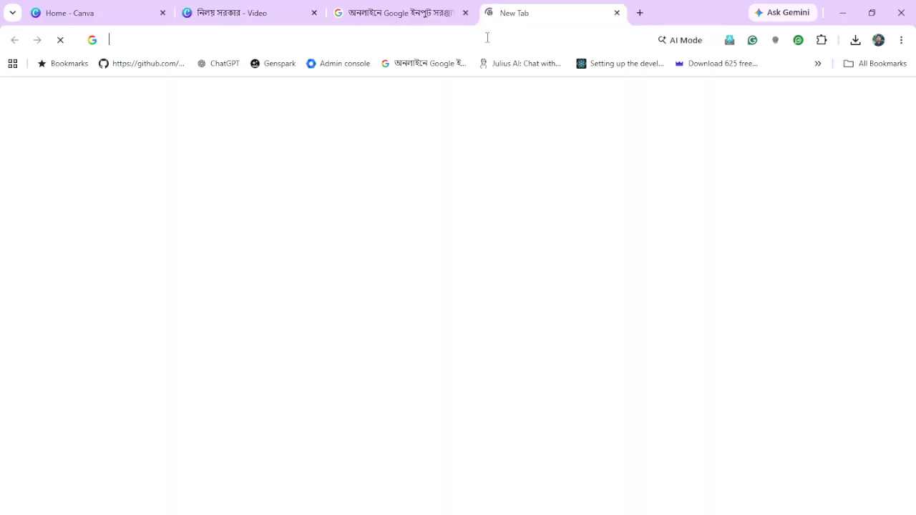
type("auda")
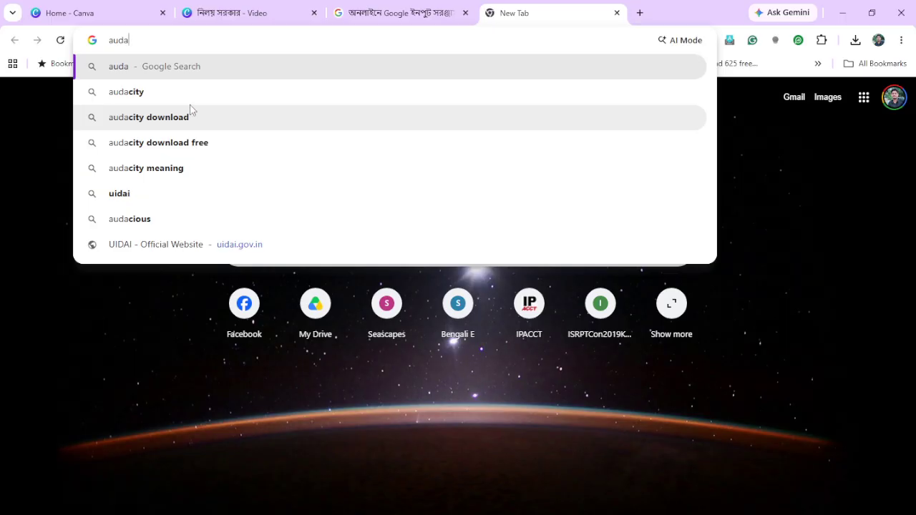
left_click(190, 100)
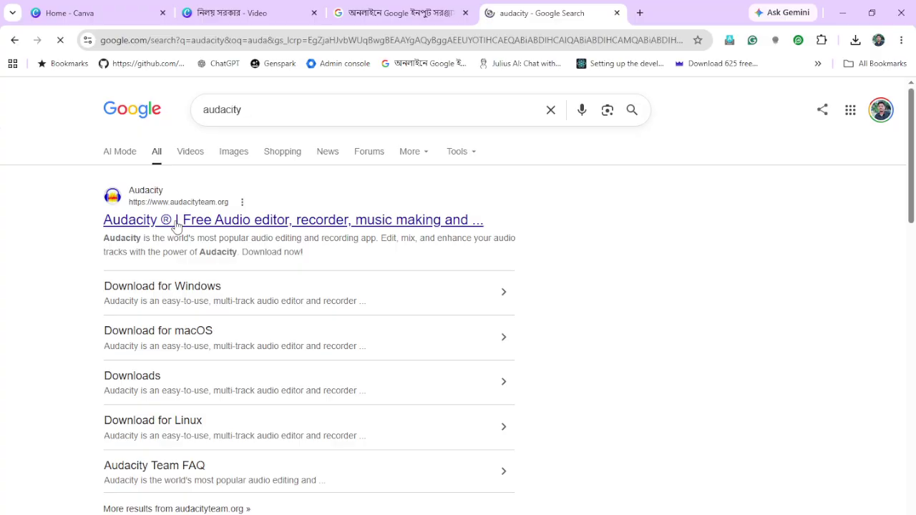
left_click(616, 13)
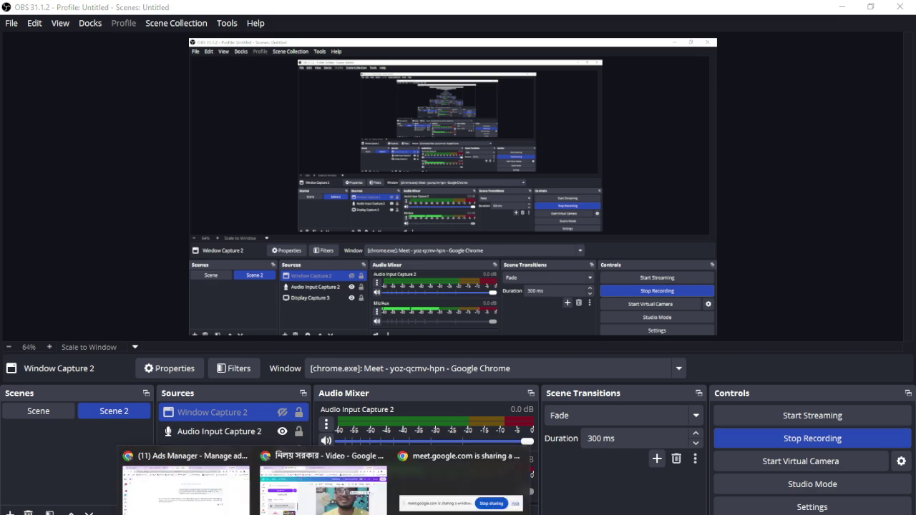
Bring the Canva video design window back to the front from the Chrome taskbar preview
left_click(323, 484)
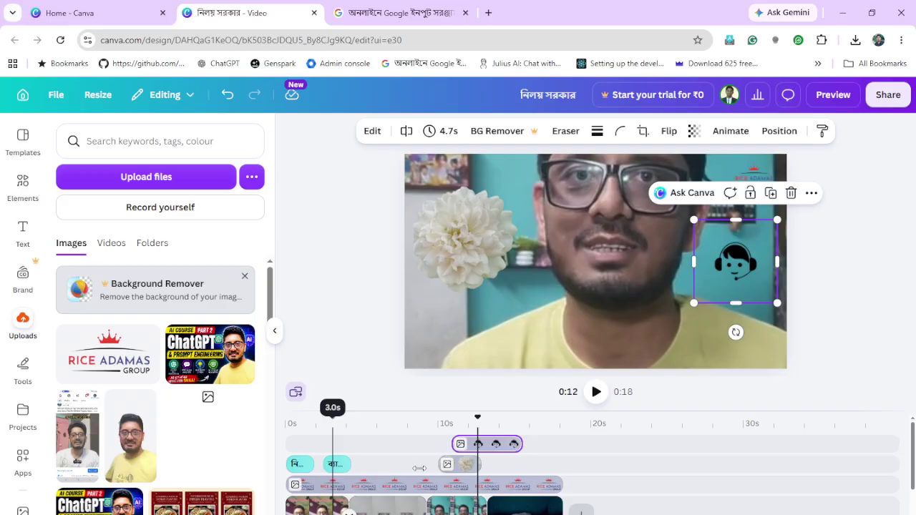
Open the 'Start your trial for ₹0' Canva Business offer and scroll through its details
scroll(429, 465, "down", 2)
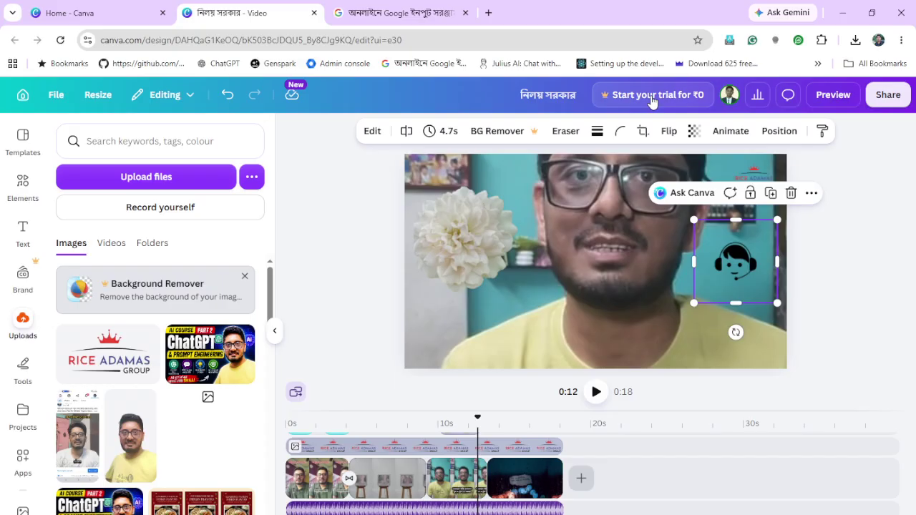
left_click(651, 96)
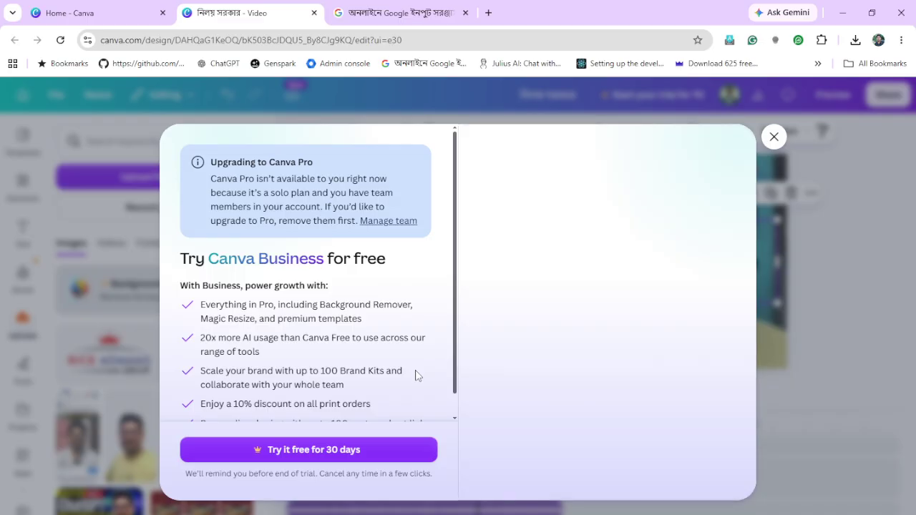
scroll(415, 376, "down", 1)
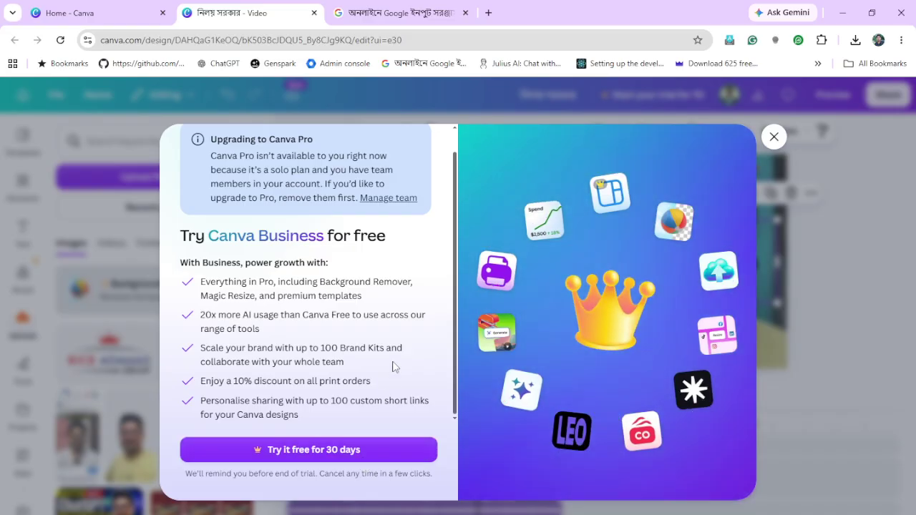
scroll(394, 367, "up", 1)
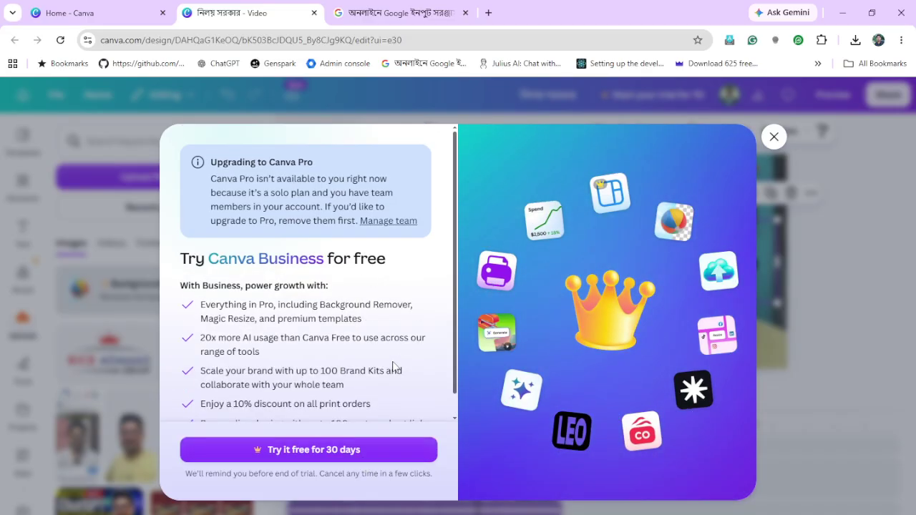
Close the Canva Business trial offer to return to the editor
left_click(774, 137)
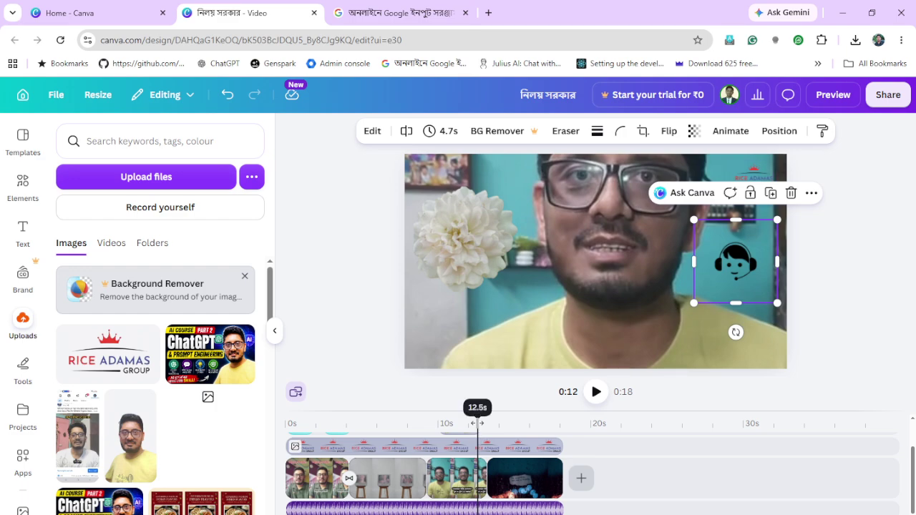
Drag the playhead back to 0:00 and scroll through the timeline tracks
left_click_drag(464, 427, 288, 427)
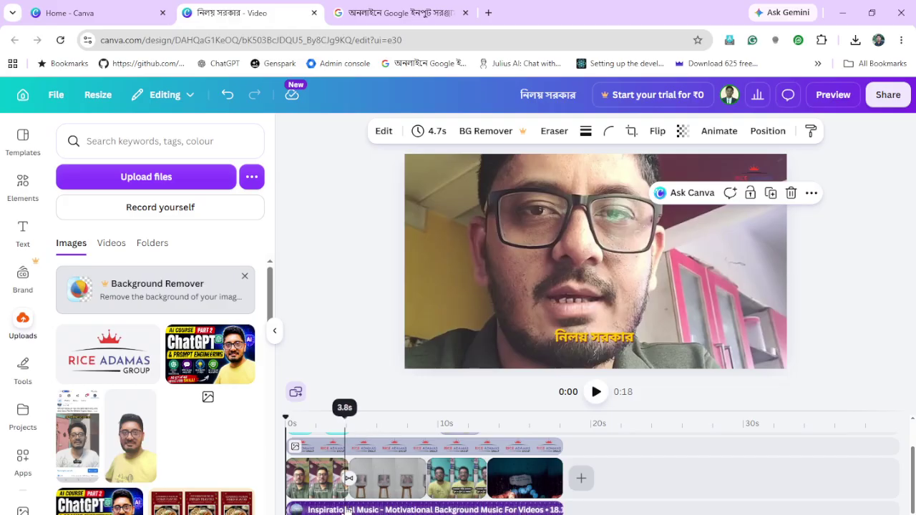
scroll(343, 501, "up", 2)
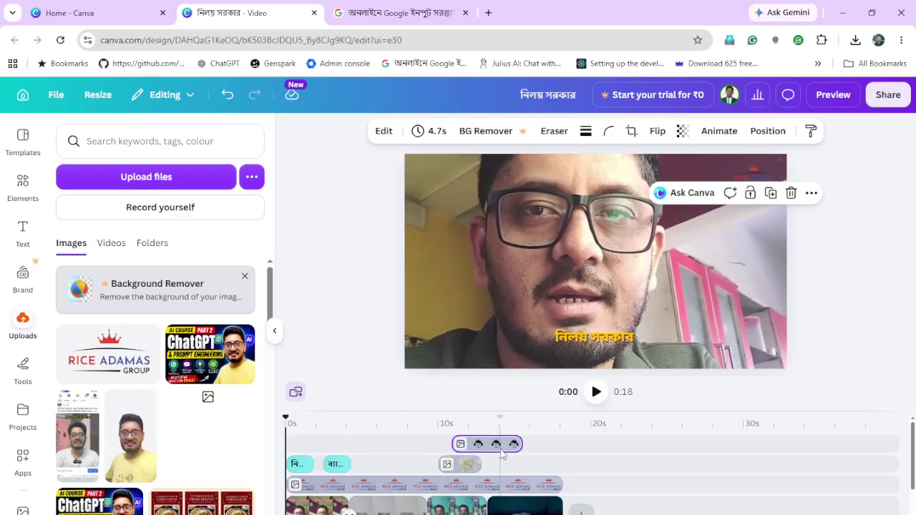
mouse_move(502, 454)
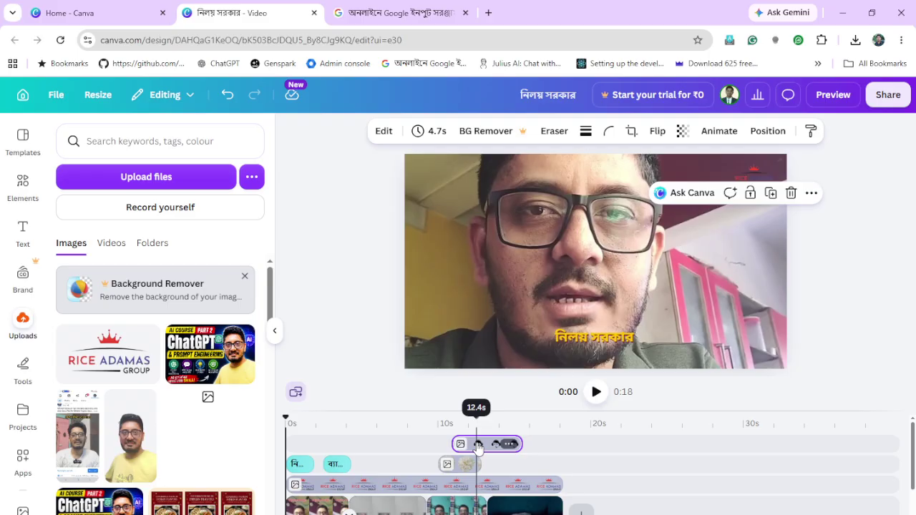
scroll(639, 470, "down", 2)
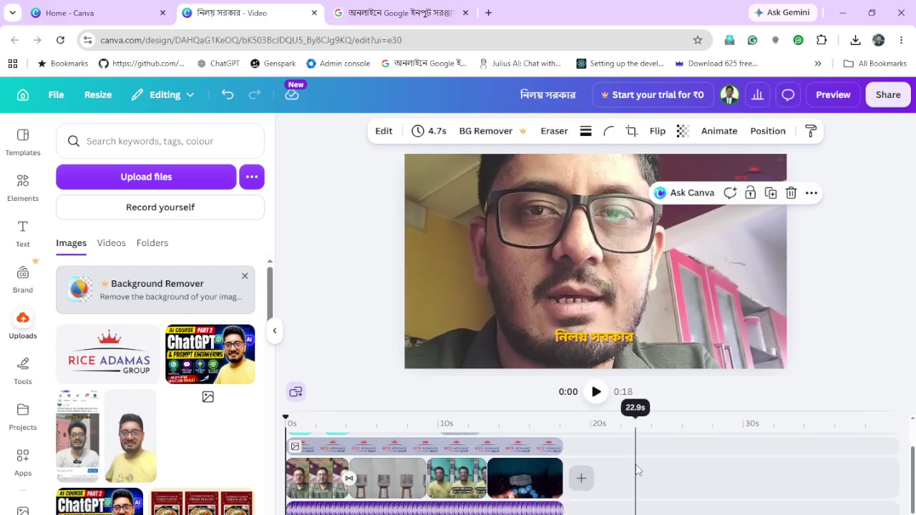